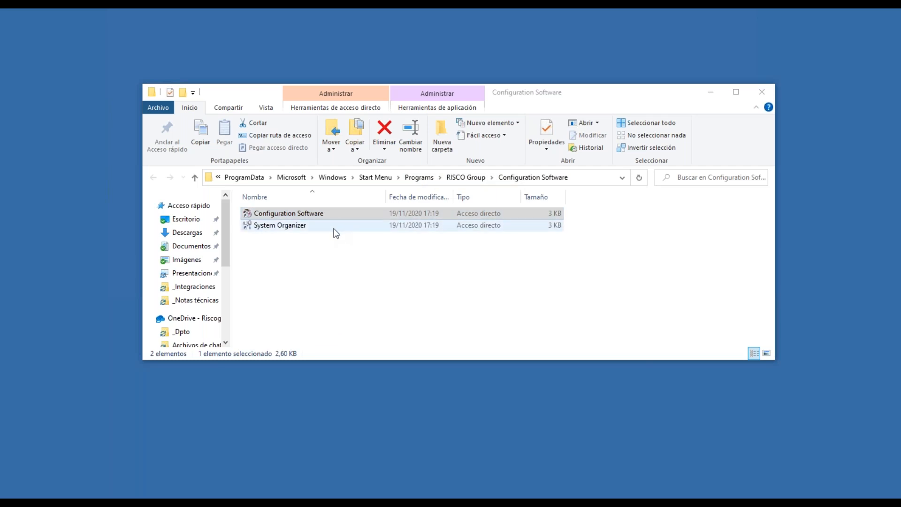
Launch Configuration Software from its RISCO Group folder shortcut and minimize Explorer.
{"action": "left_click", "coordinate": [296, 227]}
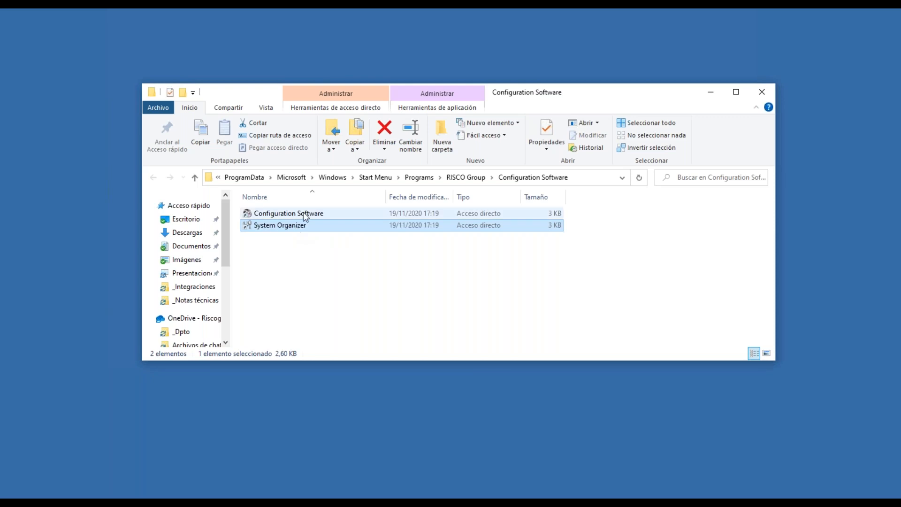
{"action": "left_click", "coordinate": [303, 213]}
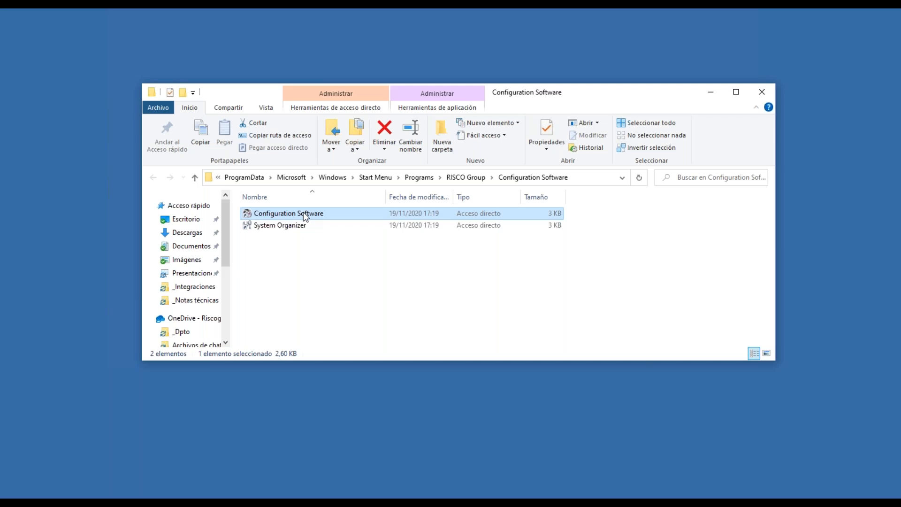
{"action": "double_click", "coordinate": [303, 212]}
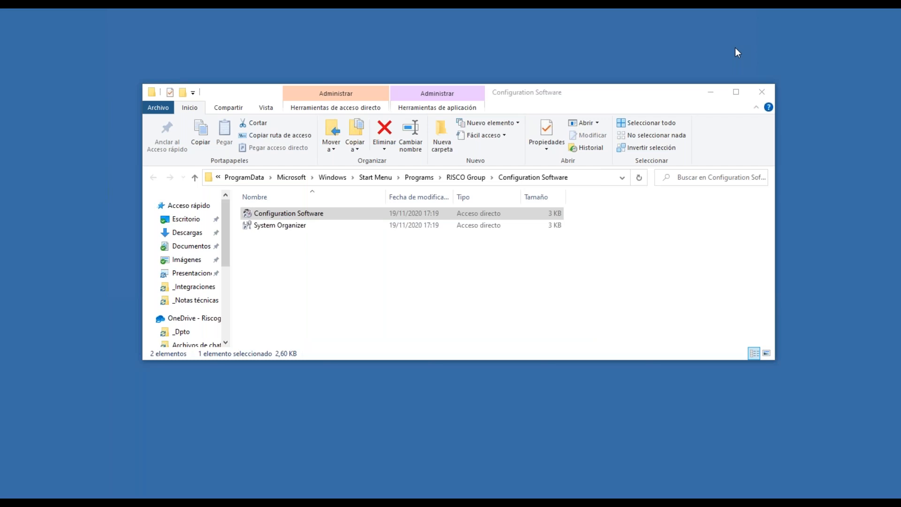
{"action": "left_click", "coordinate": [711, 92]}
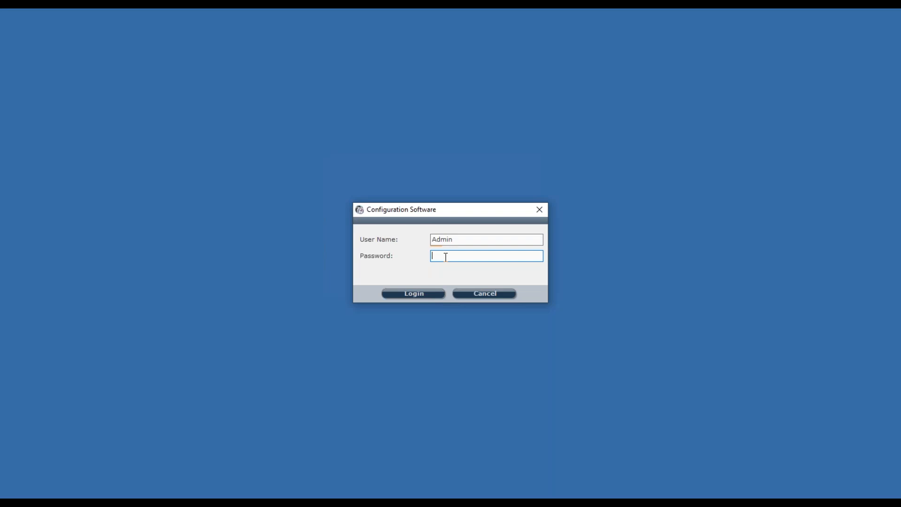
Close the Configuration Software login and return to the System Organizer shortcut in Explorer.
{"action": "left_click", "coordinate": [542, 209]}
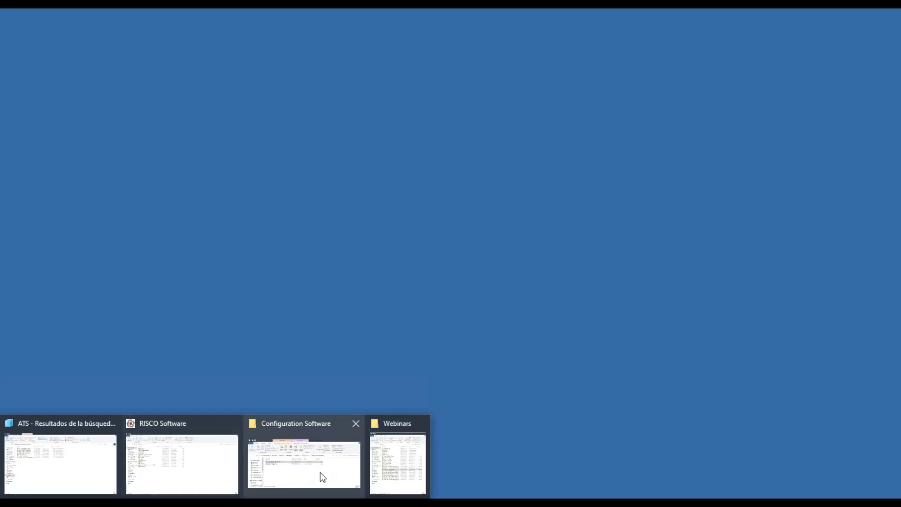
{"action": "left_click", "coordinate": [320, 471]}
{"action": "left_click", "coordinate": [294, 226]}
{"action": "left_click", "coordinate": [295, 226]}
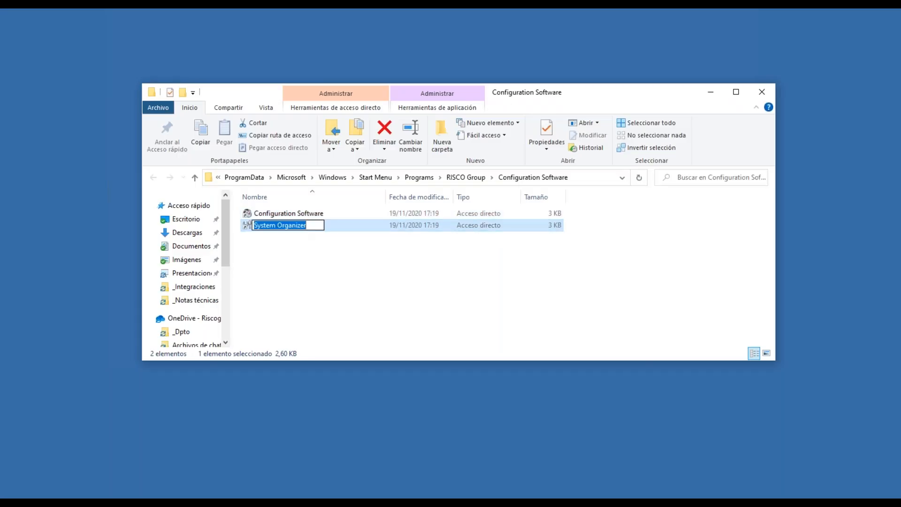
{"action": "key", "text": "Return"}
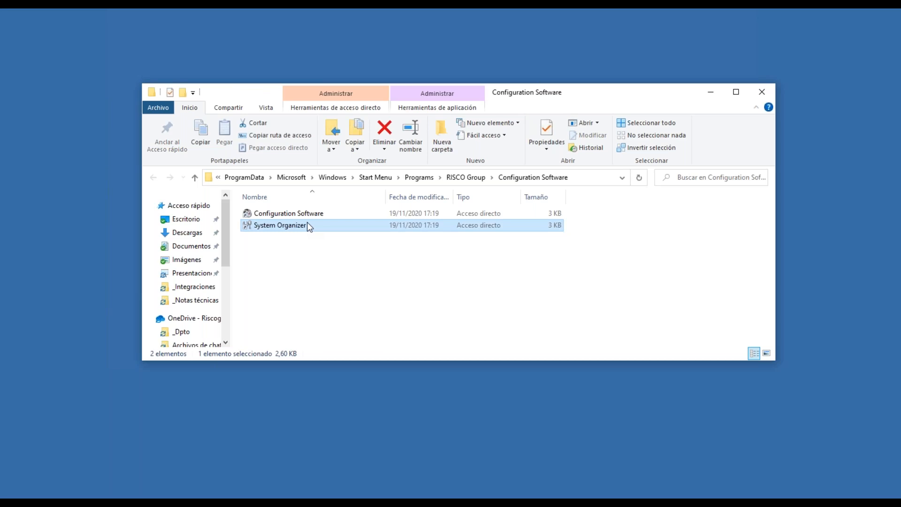
Launch System Organizer and sign in with the account password.
{"action": "double_click", "coordinate": [307, 223]}
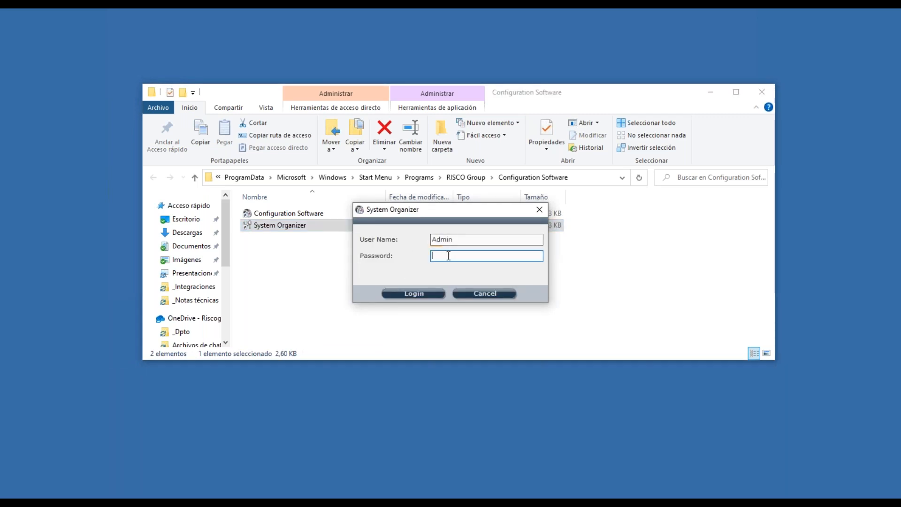
{"action": "type", "text": "123"}
{"action": "left_click", "coordinate": [421, 292]}
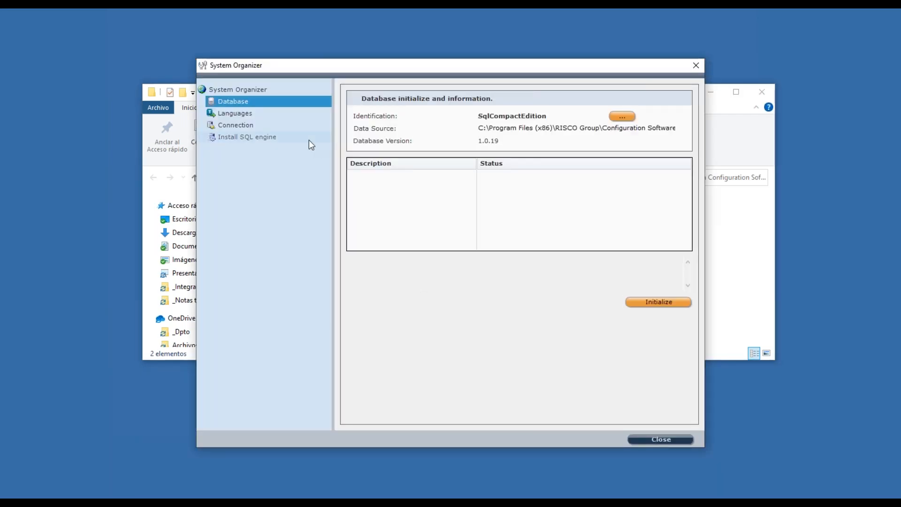
Apply Spanish (Spain) under Languages, acknowledge the next-run notice, and close System Organizer.
{"action": "left_click", "coordinate": [230, 111]}
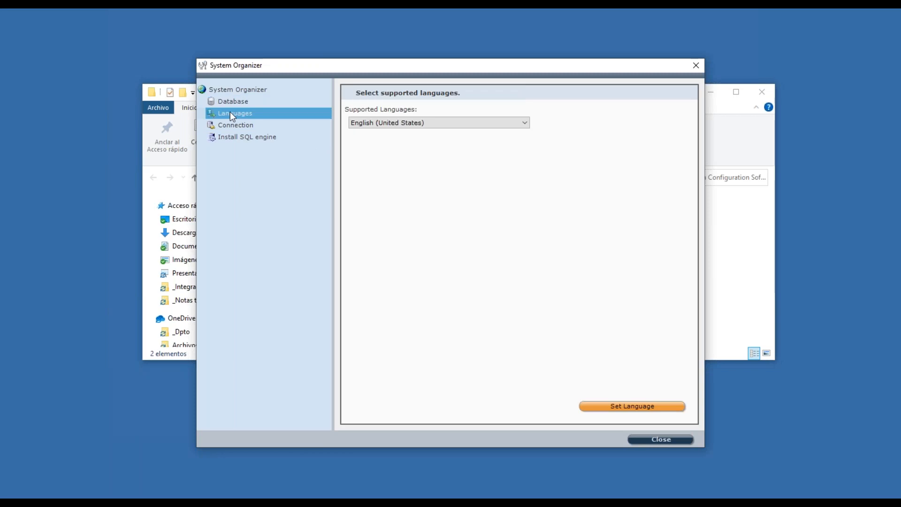
{"action": "left_click", "coordinate": [418, 123]}
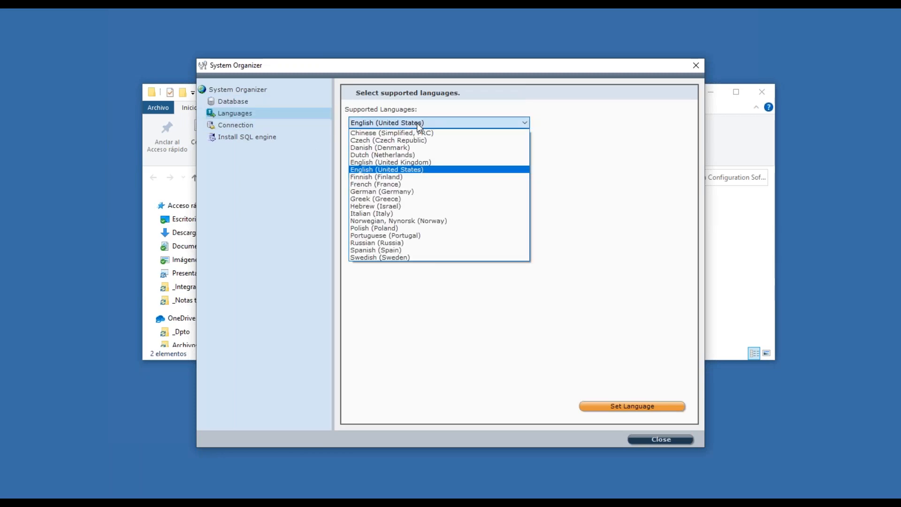
{"action": "left_click", "coordinate": [407, 251]}
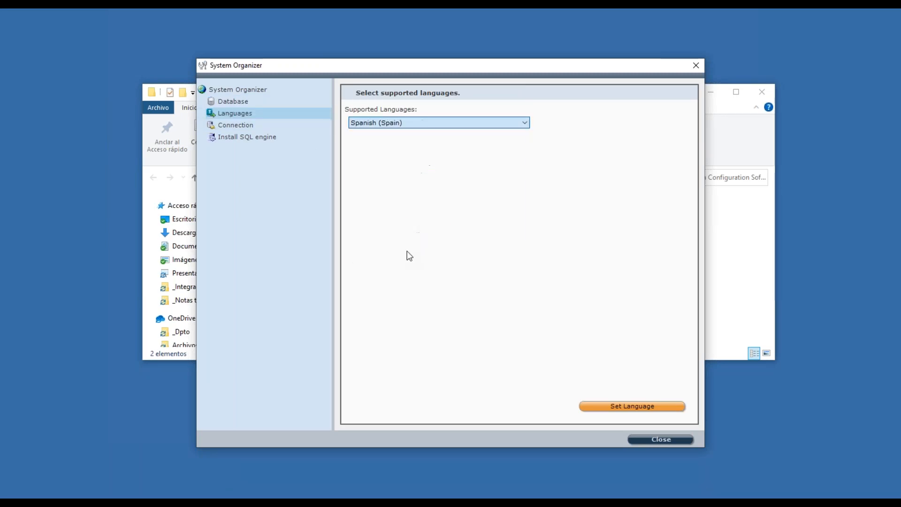
{"action": "left_click", "coordinate": [655, 408]}
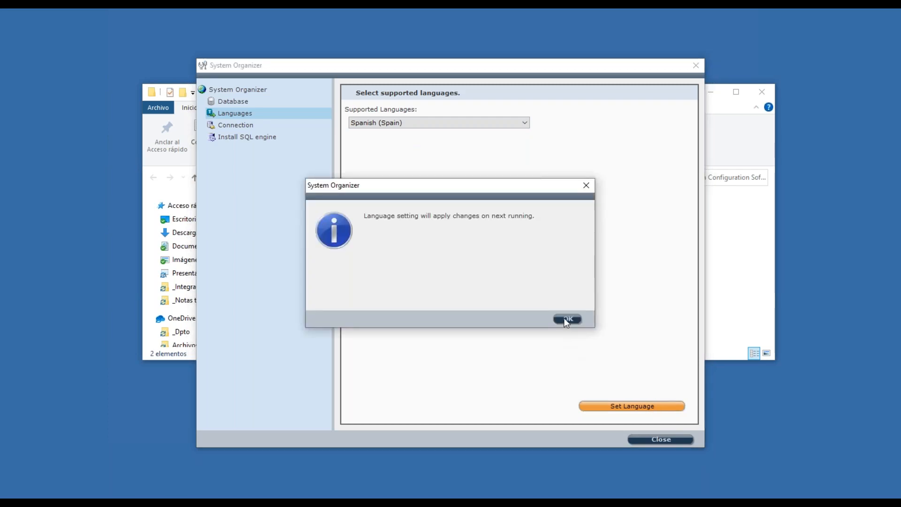
{"action": "left_click", "coordinate": [566, 320]}
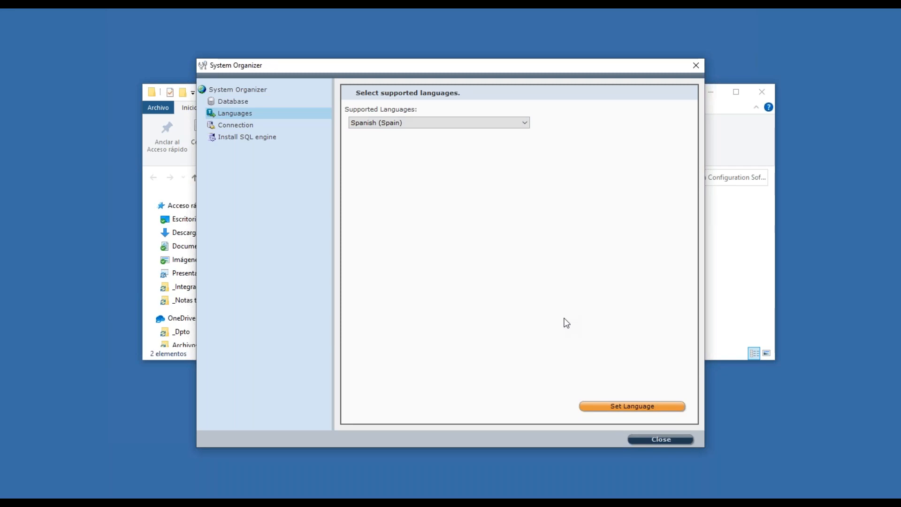
{"action": "left_click", "coordinate": [657, 437]}
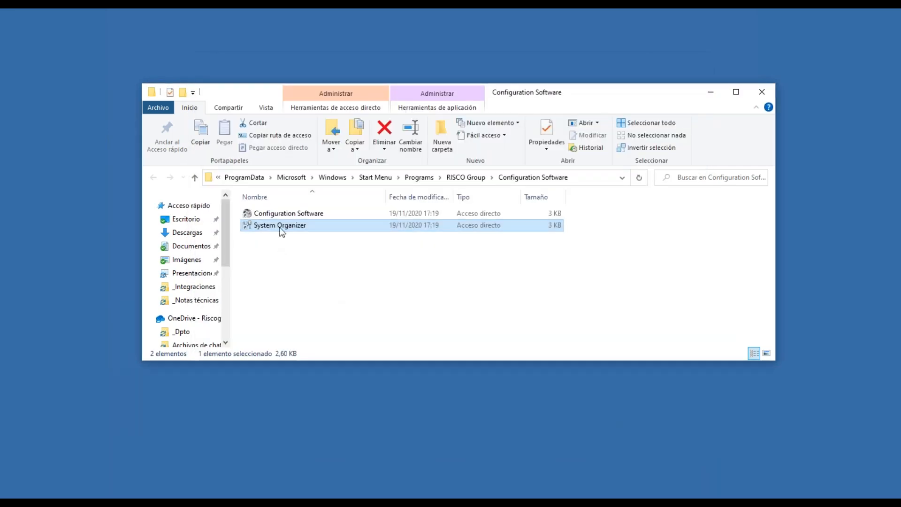
Relaunch Configuration Software, minimize Explorer, and enter the password in Contraseña.
{"action": "left_click", "coordinate": [287, 215]}
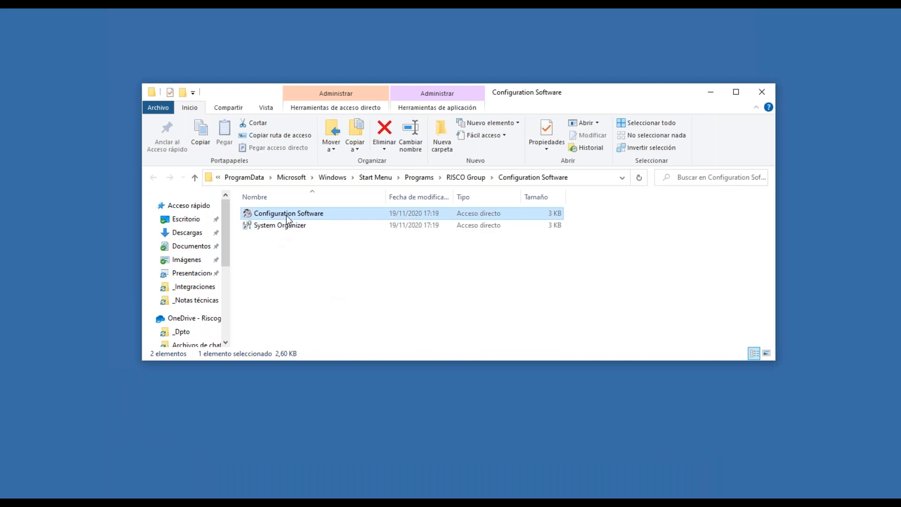
{"action": "double_click", "coordinate": [286, 216]}
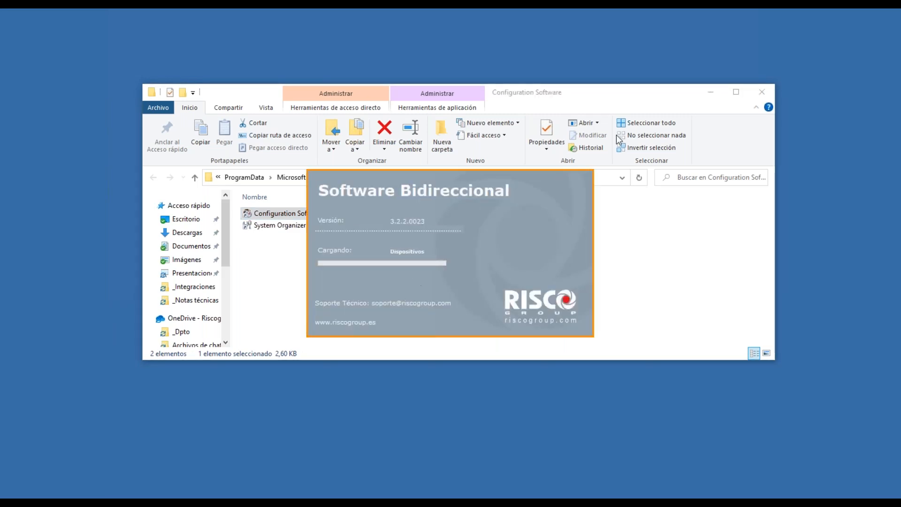
{"action": "left_click", "coordinate": [709, 91]}
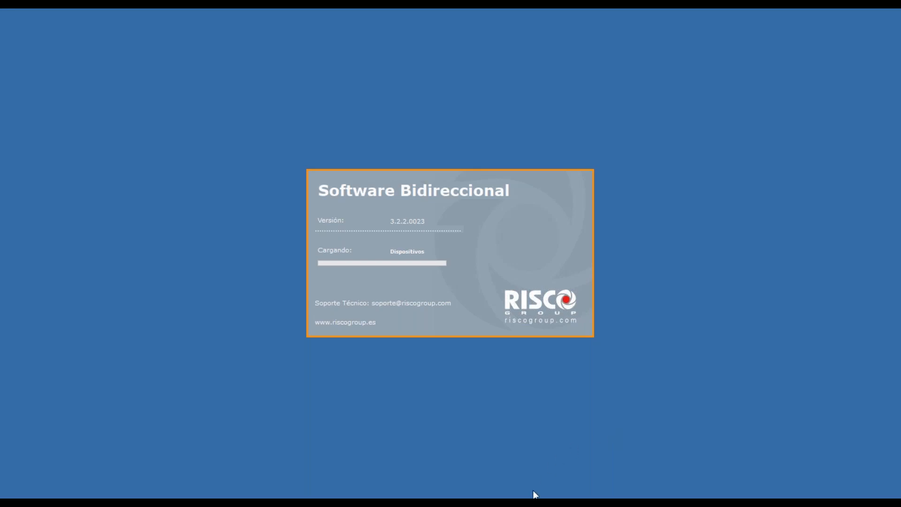
{"action": "mouse_move", "coordinate": [489, 501]}
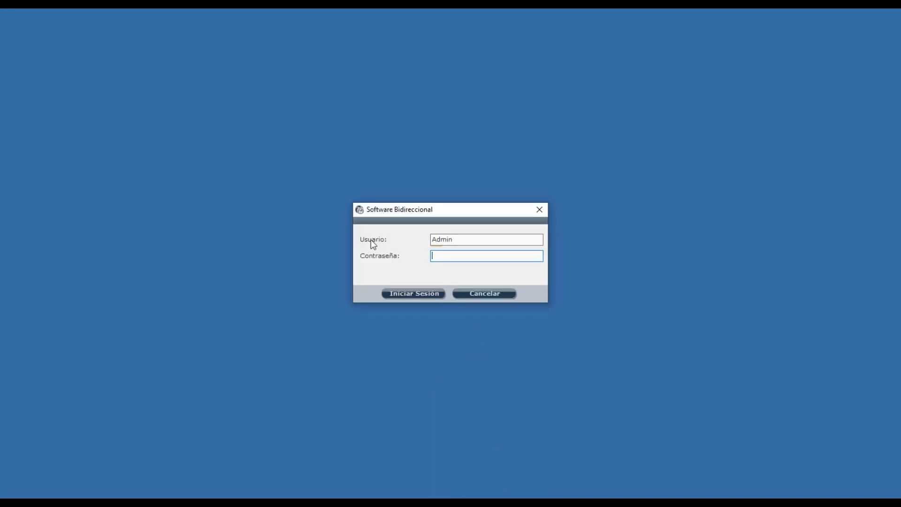
{"action": "type", "text": "123"}
Sign in with Iniciar Sesión and close Buscar Cliente without selecting a client.
{"action": "left_click", "coordinate": [432, 292]}
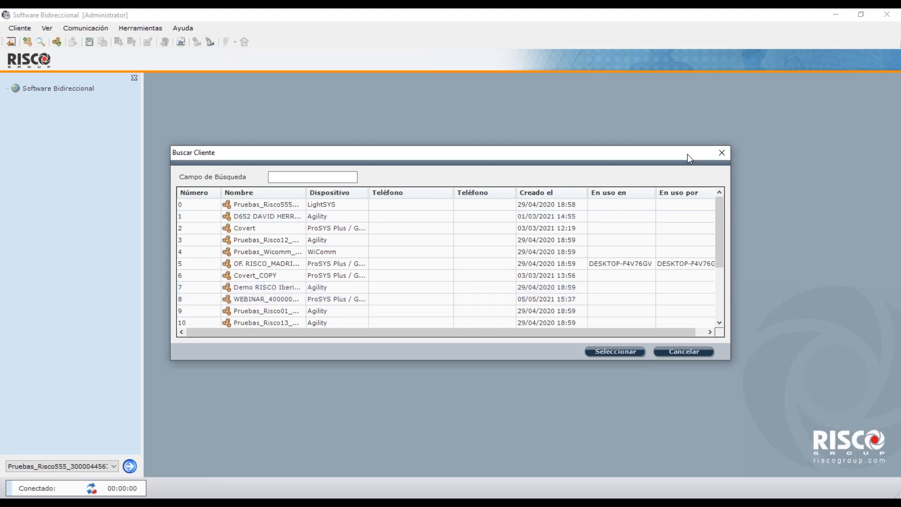
{"action": "left_click", "coordinate": [721, 154]}
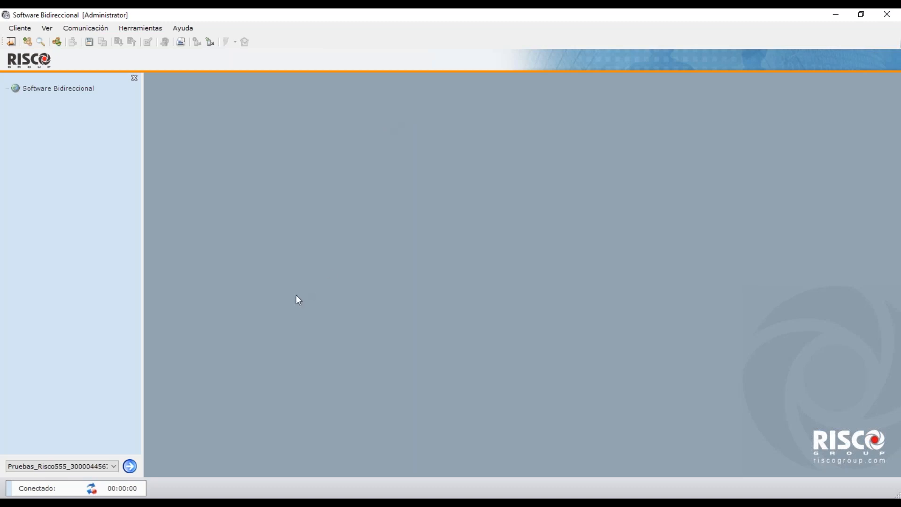
{"action": "left_click", "coordinate": [114, 467]}
{"action": "left_click", "coordinate": [114, 467]}
{"action": "left_click", "coordinate": [103, 467]}
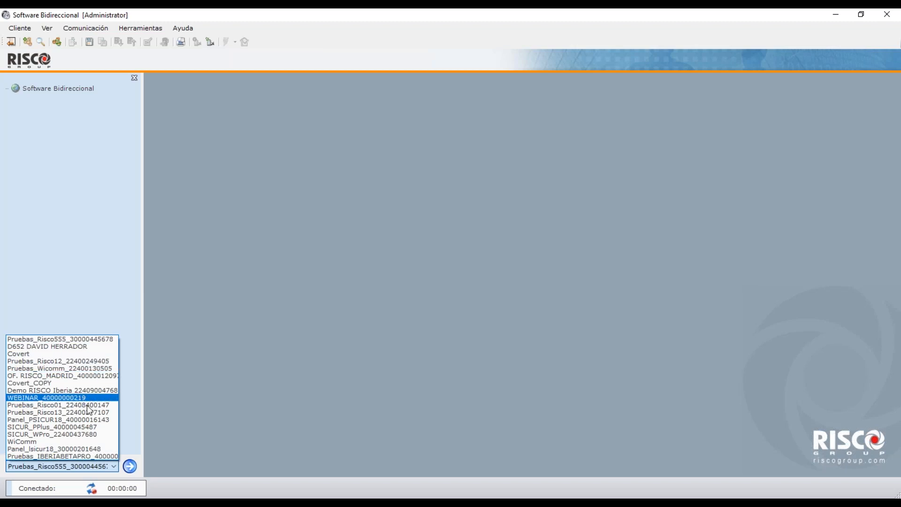
{"action": "left_click", "coordinate": [210, 371]}
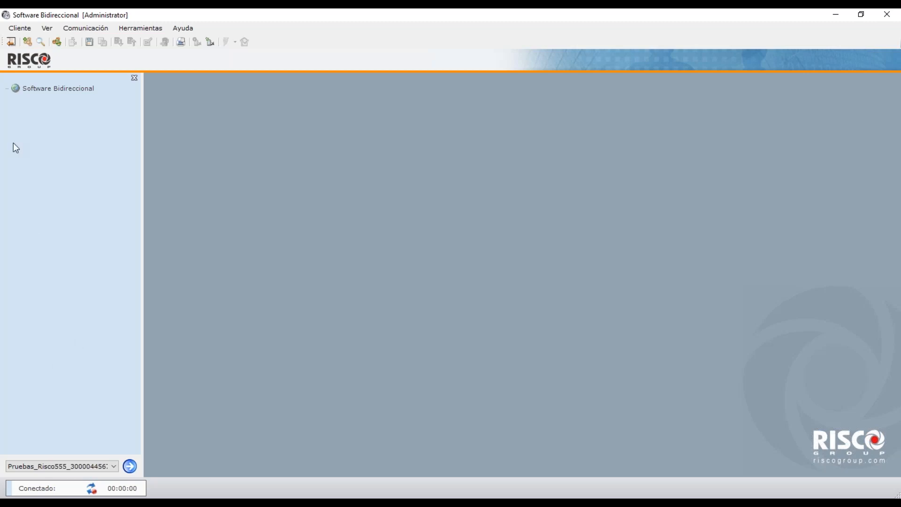
Open Buscar Cliente and try searching for 'prosy', '555' and '29/04/2020'.
{"action": "left_click", "coordinate": [40, 45]}
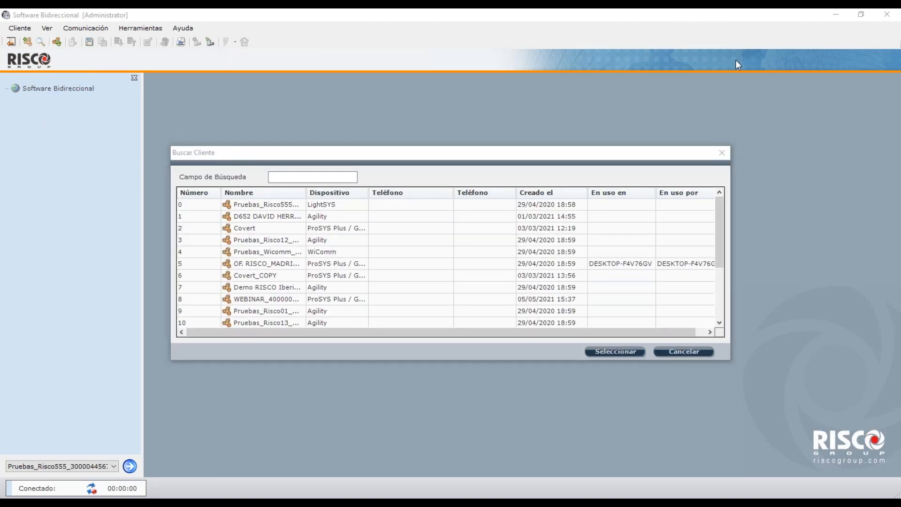
{"action": "left_click", "coordinate": [334, 178]}
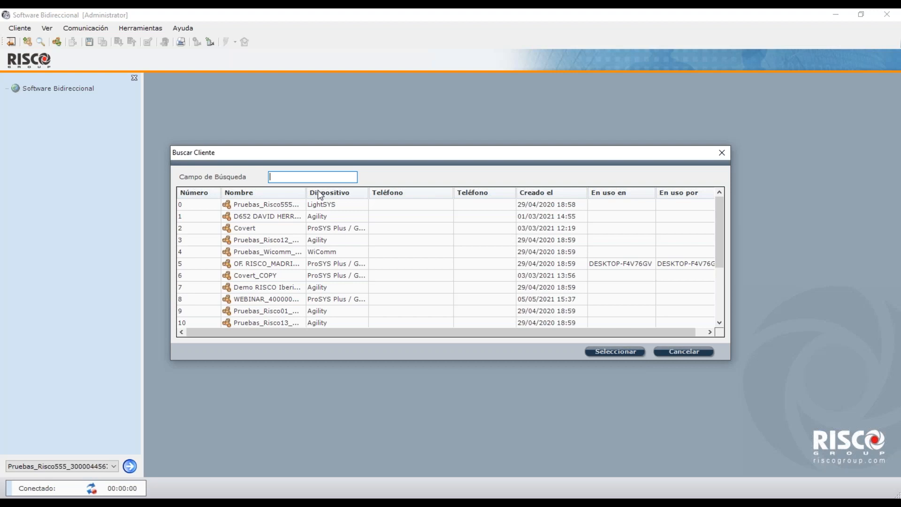
{"action": "type", "text": "prosy"}
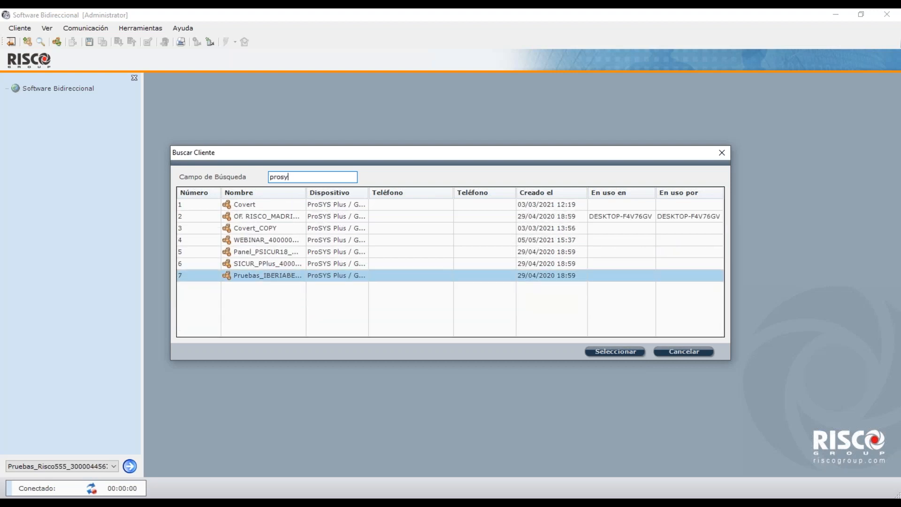
{"action": "key", "text": "BackSpace"}
{"action": "key", "text": "BackSpace"}
{"action": "key", "text": "BackSpace"}
{"action": "key", "text": "BackSpace"}
{"action": "key", "text": "BackSpace"}
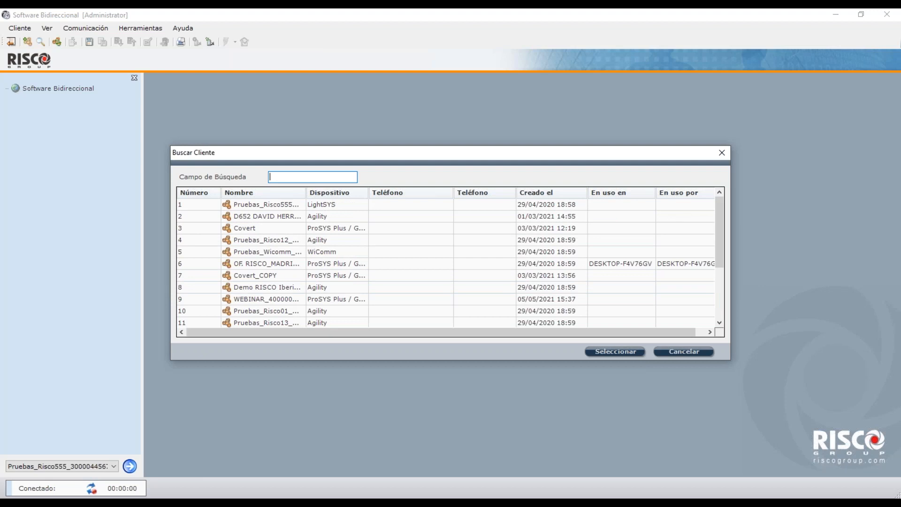
{"action": "type", "text": "555"}
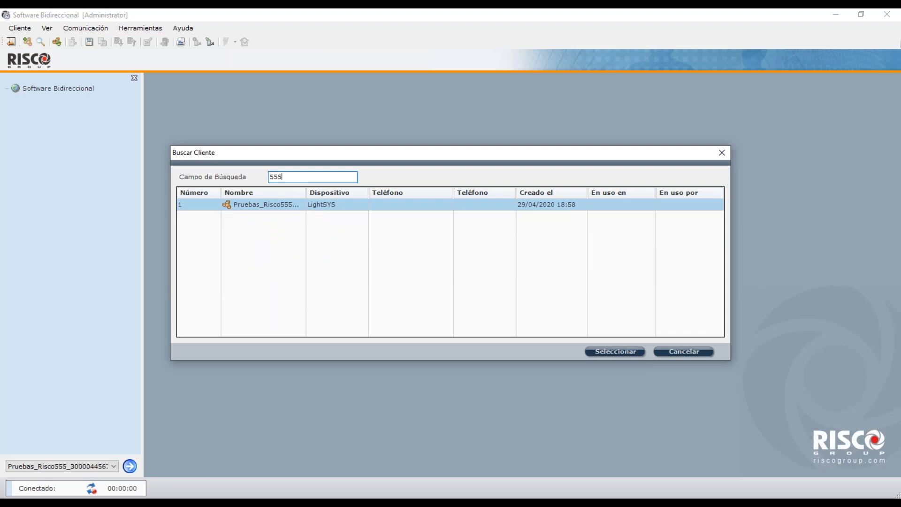
{"action": "key", "text": "BackSpace"}
{"action": "key", "text": "BackSpace"}
{"action": "key", "text": "BackSpace"}
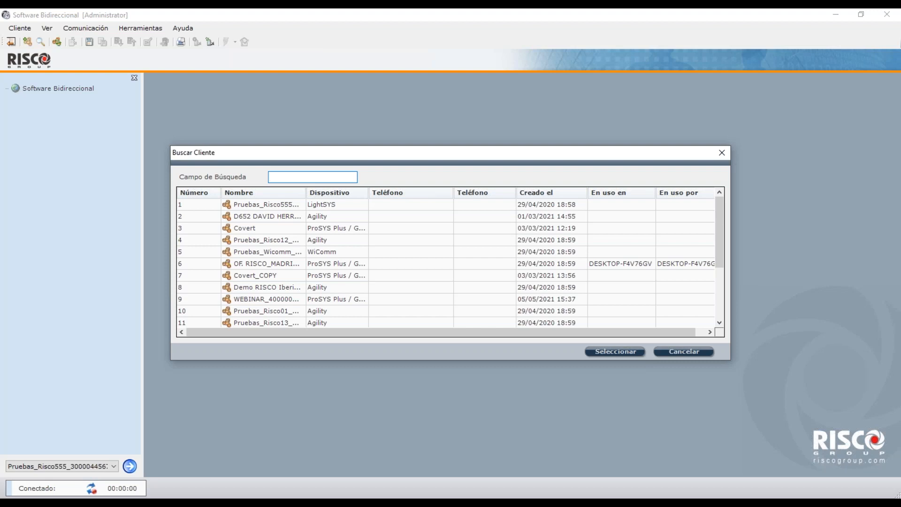
{"action": "type", "text": "29/04"}
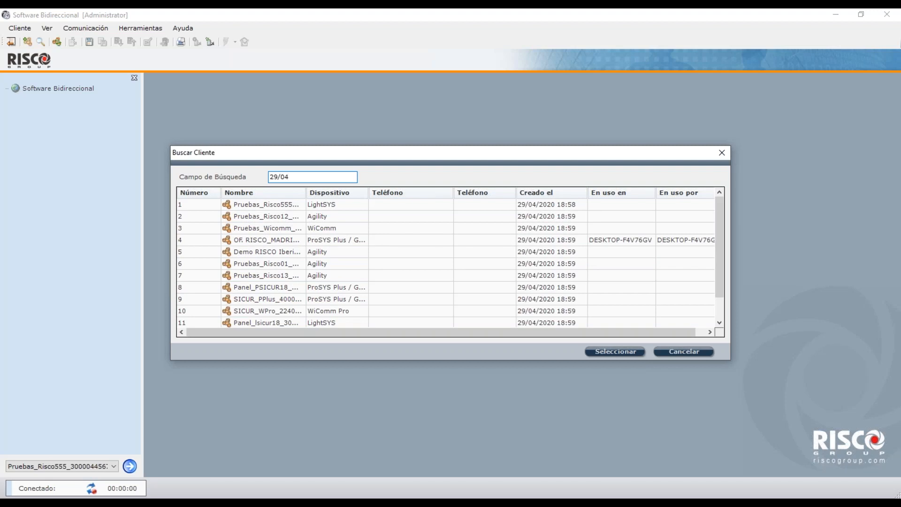
{"action": "type", "text": "/2020"}
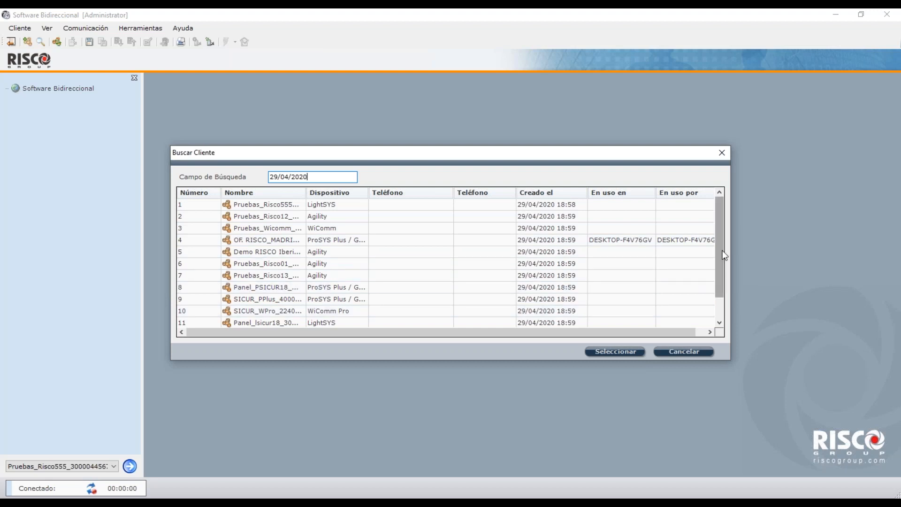
Clear the date search and filter the client list with 'webinar'.
{"action": "mouse_move", "coordinate": [719, 258]}
{"action": "left_mouse_down"}
{"action": "mouse_move", "coordinate": [719, 275]}
{"action": "mouse_move", "coordinate": [714, 247]}
{"action": "left_mouse_up"}
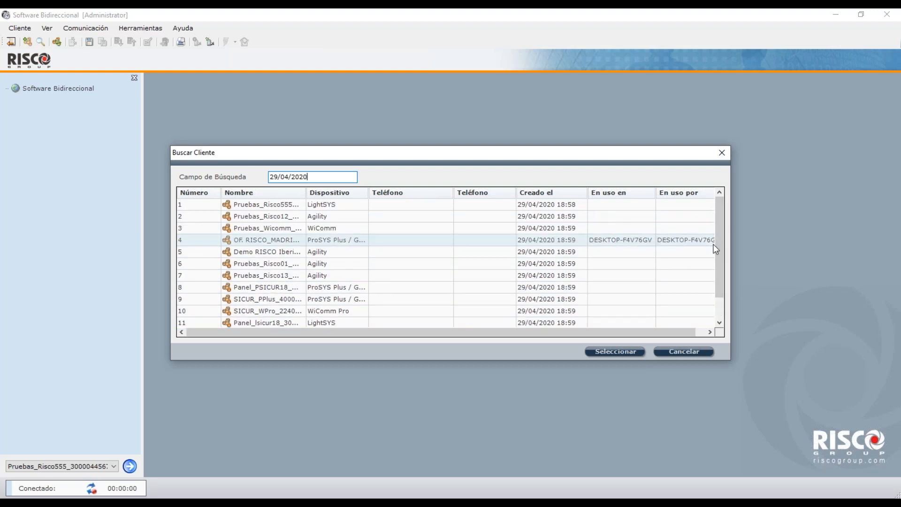
{"action": "left_click", "coordinate": [733, 63]}
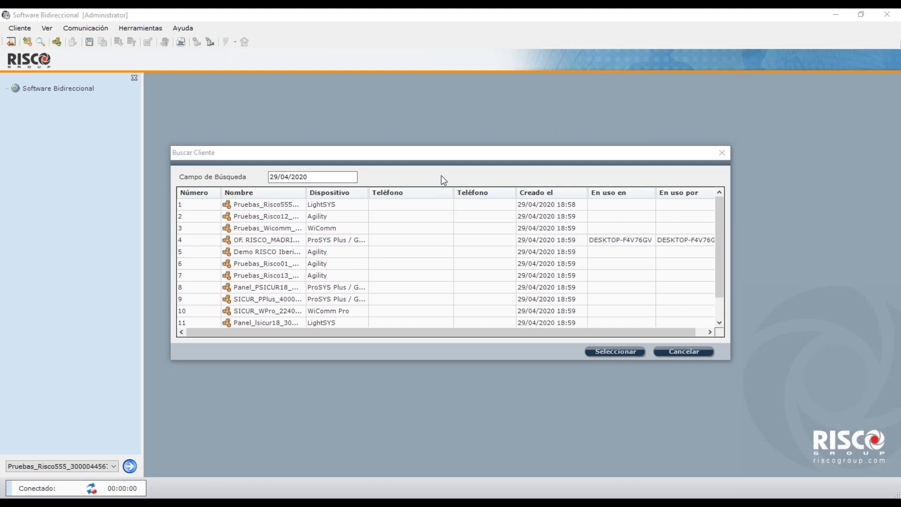
{"action": "left_click", "coordinate": [336, 180]}
{"action": "key", "text": "BackSpace"}
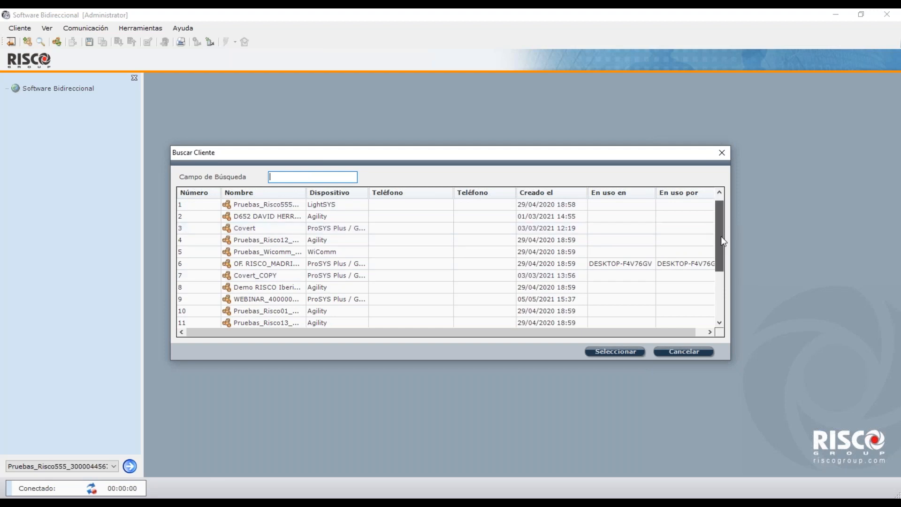
{"action": "left_click_drag", "start_coordinate": [720, 227], "coordinate": [721, 277]}
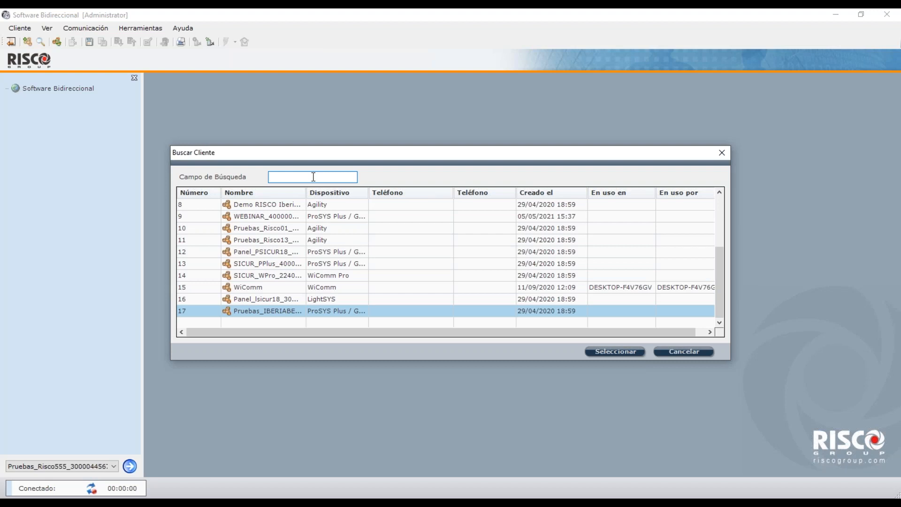
{"action": "type", "text": "webinar"}
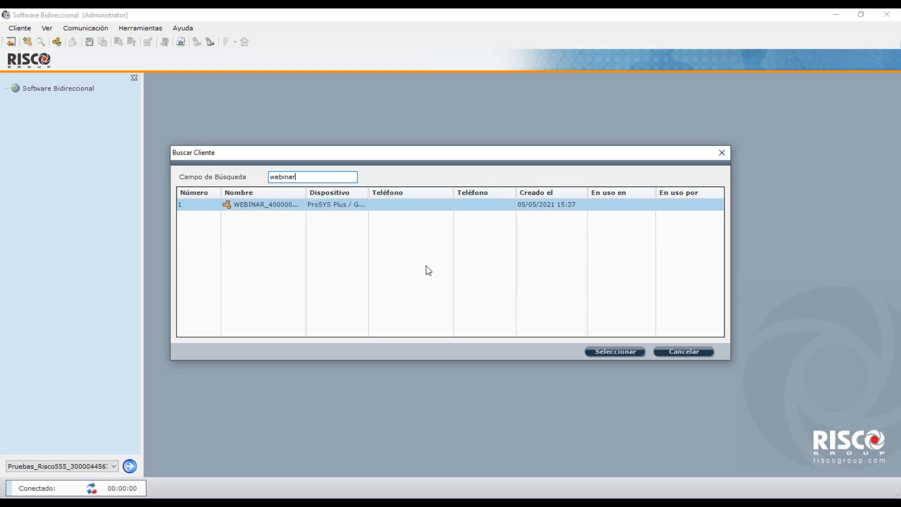
Load the WEBINAR ProSYS Plus client into the tree, then start a new client.
{"action": "left_click", "coordinate": [619, 349]}
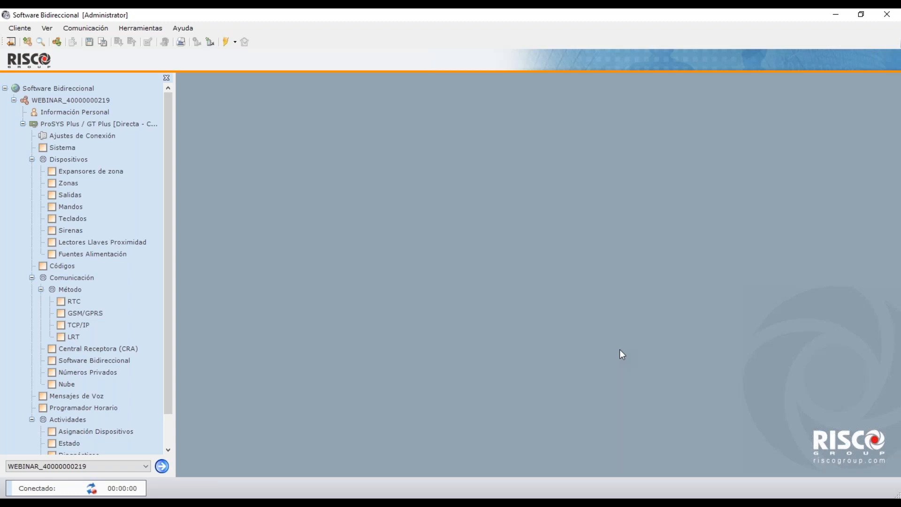
{"action": "left_click", "coordinate": [28, 42]}
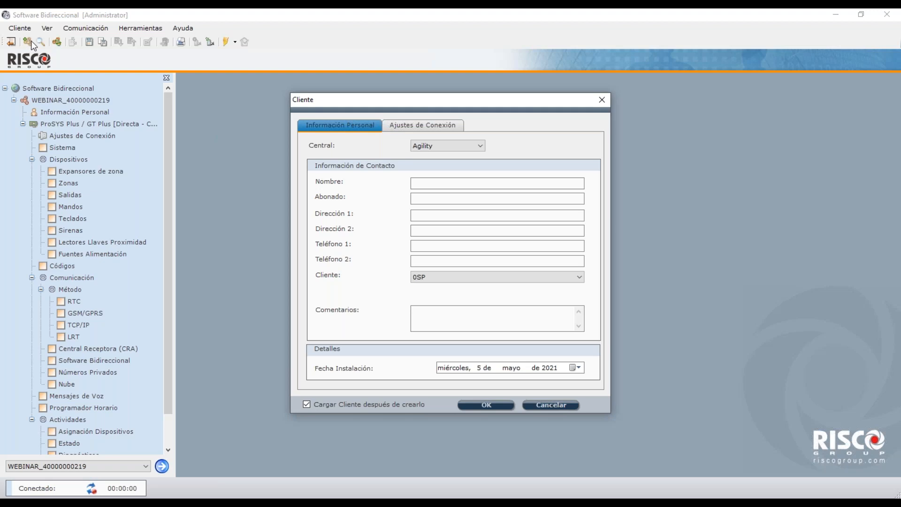
Choose ProSYS Plus / GT Plus as the panel and enter 'Nombre' as the client name.
{"action": "left_click", "coordinate": [475, 148]}
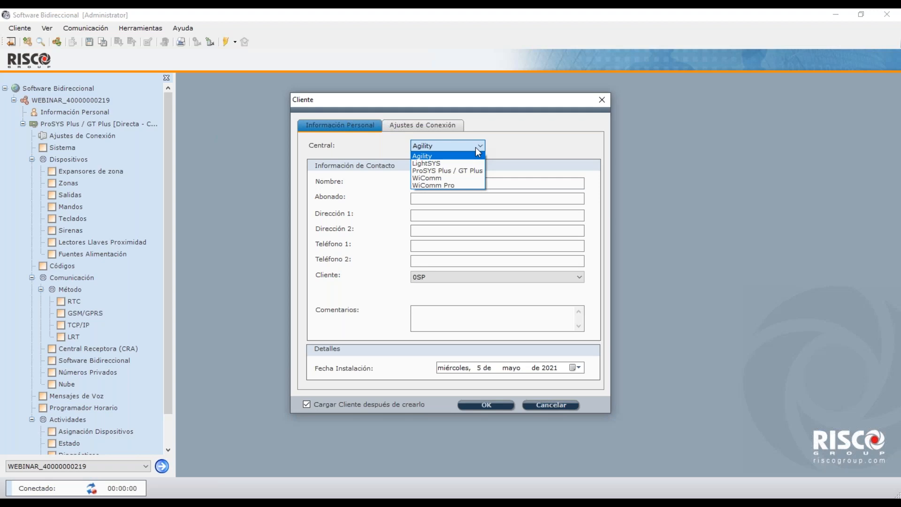
{"action": "left_click", "coordinate": [463, 171]}
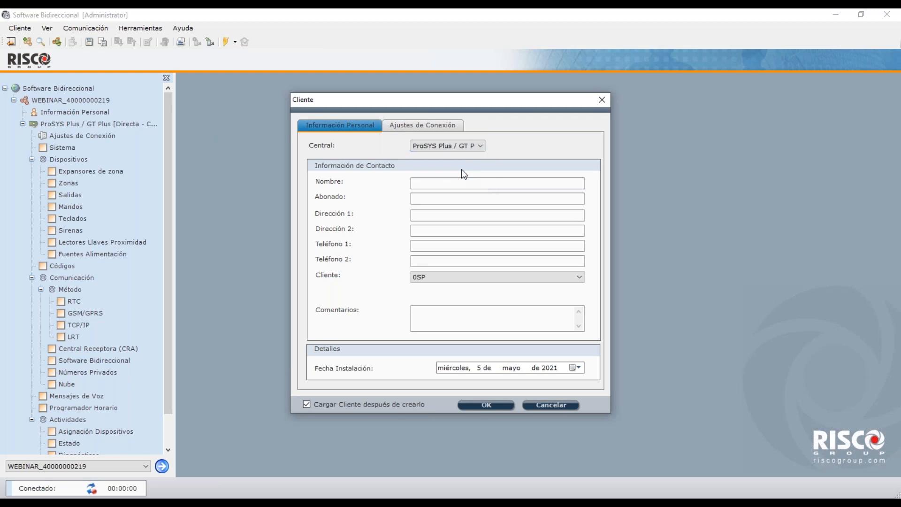
{"action": "left_click", "coordinate": [447, 183]}
{"action": "type", "text": "Nomb"}
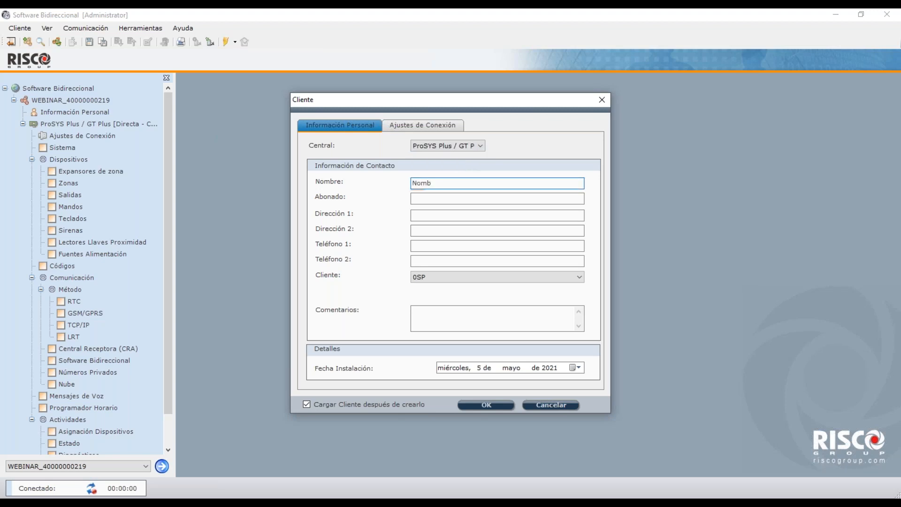
{"action": "type", "text": "re"}
{"action": "left_click", "coordinate": [464, 197]}
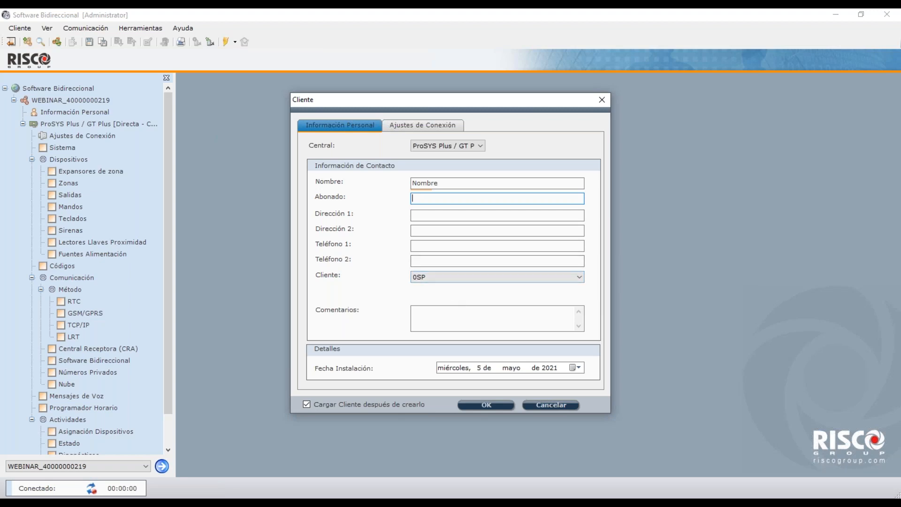
{"action": "left_click", "coordinate": [434, 313]}
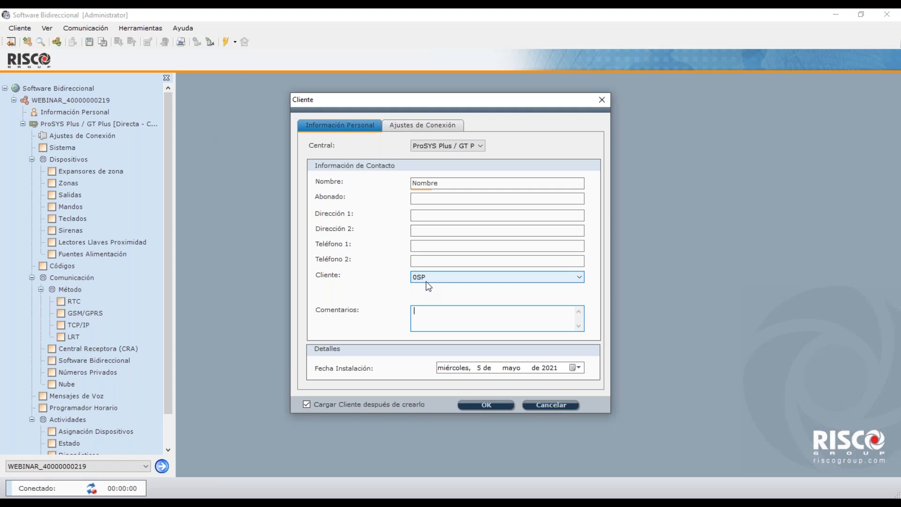
{"action": "left_click", "coordinate": [429, 279]}
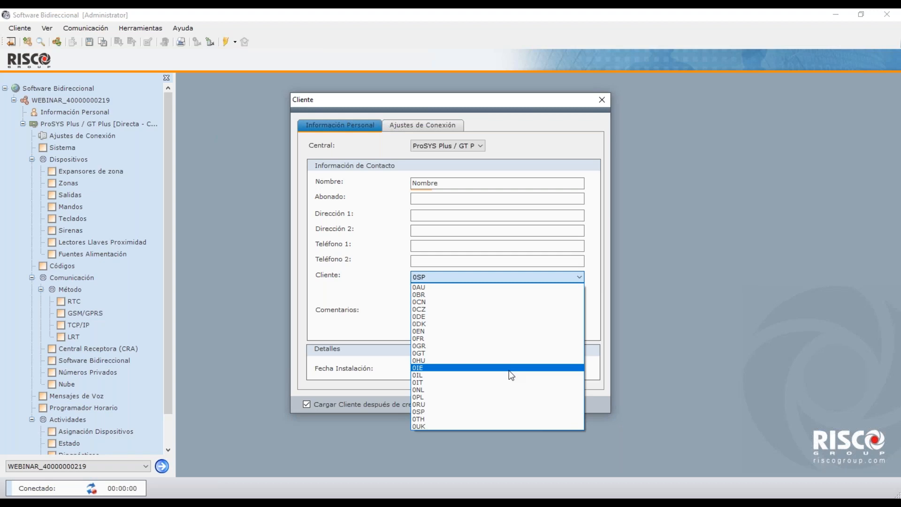
{"action": "left_click", "coordinate": [652, 285]}
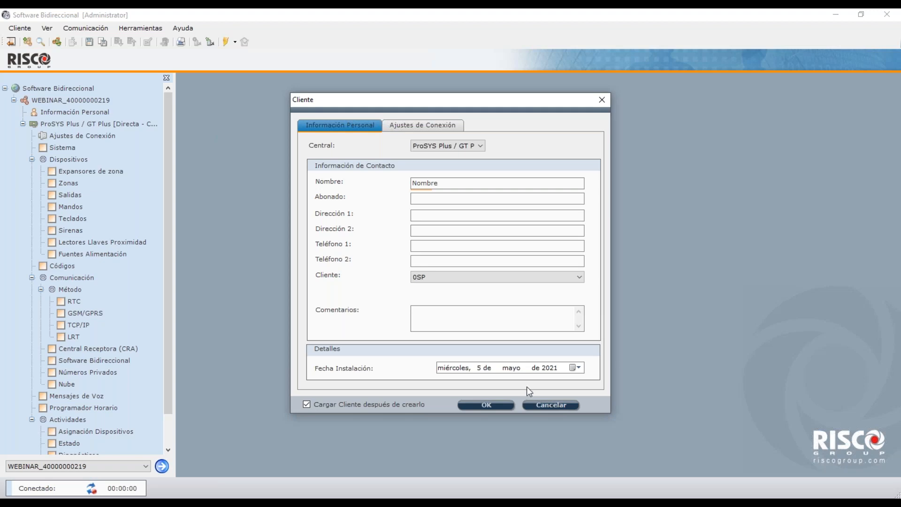
Confirm the new client 'Nombre' with OK so it loads after creation.
{"action": "left_click", "coordinate": [498, 402]}
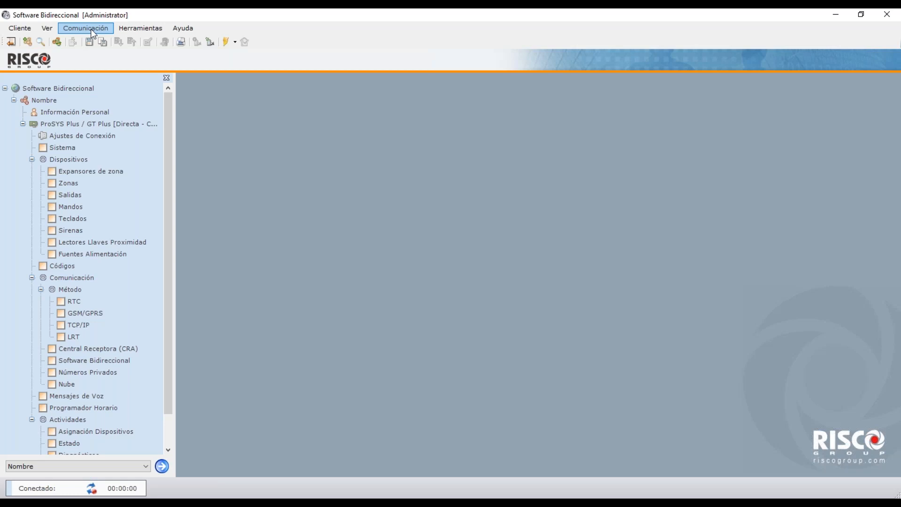
Open Comunicación > Configuración and change the Vía connection method from Directa to GSM.
{"action": "left_click", "coordinate": [93, 32]}
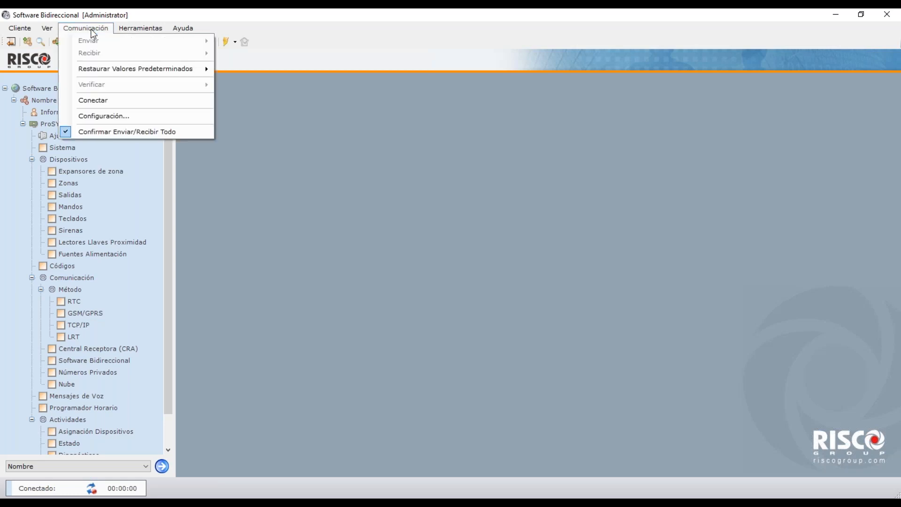
{"action": "left_click", "coordinate": [124, 120]}
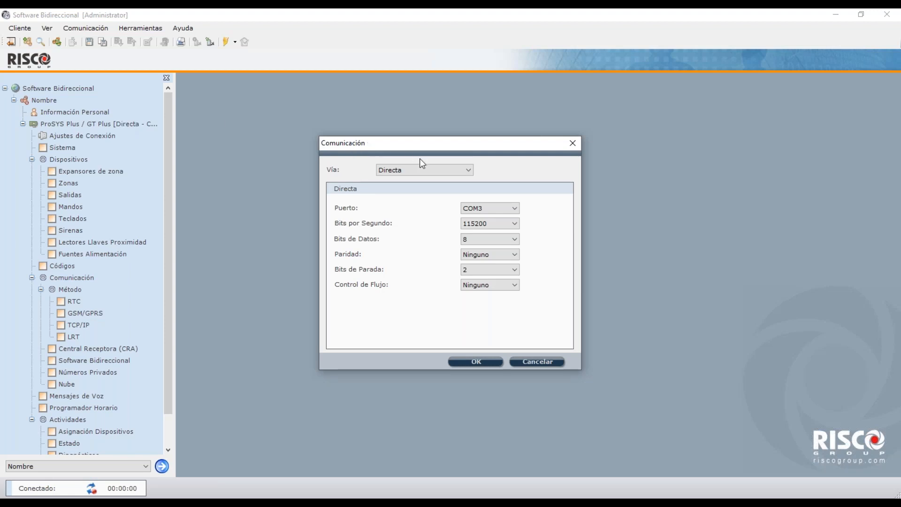
{"action": "left_click", "coordinate": [433, 171]}
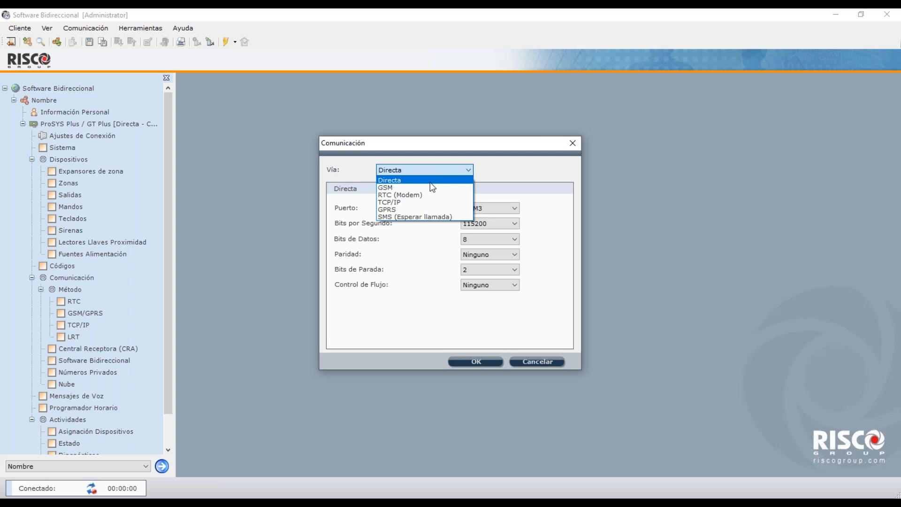
{"action": "left_click", "coordinate": [426, 181]}
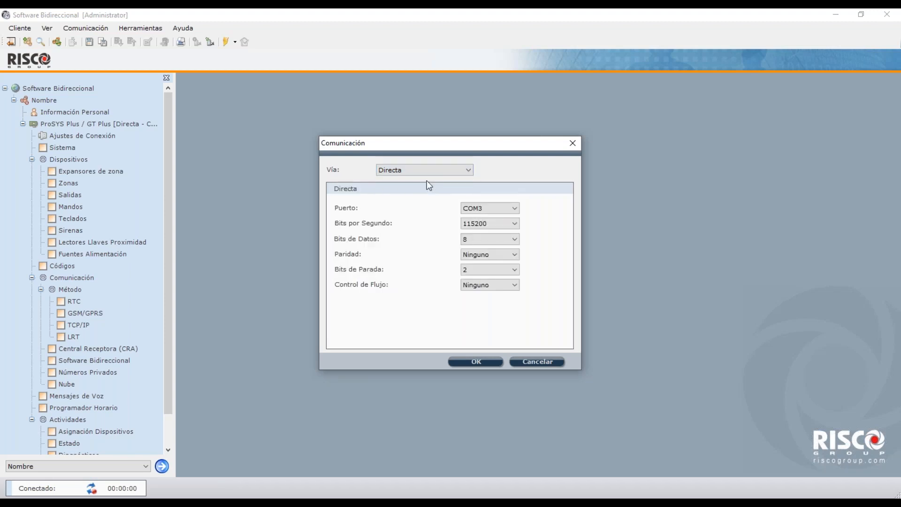
{"action": "left_click", "coordinate": [492, 207]}
{"action": "left_click", "coordinate": [491, 208]}
{"action": "left_click", "coordinate": [464, 169]}
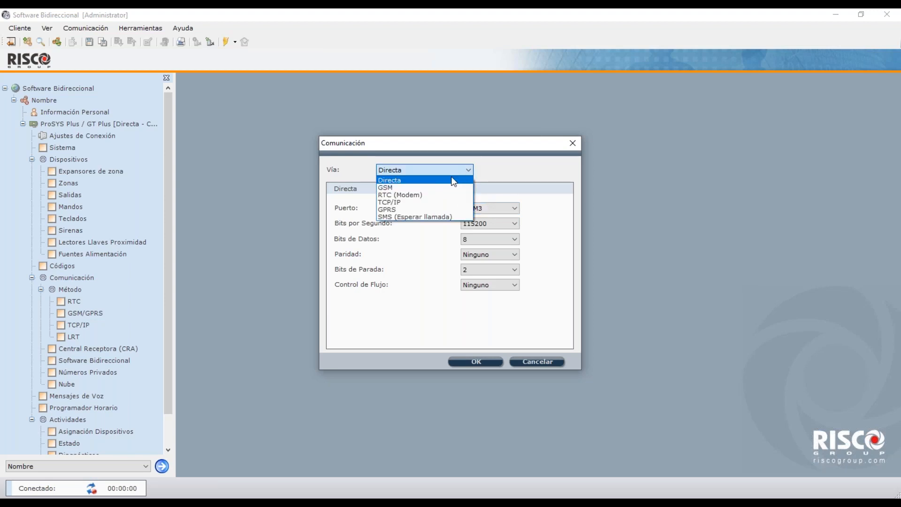
{"action": "left_click", "coordinate": [441, 187]}
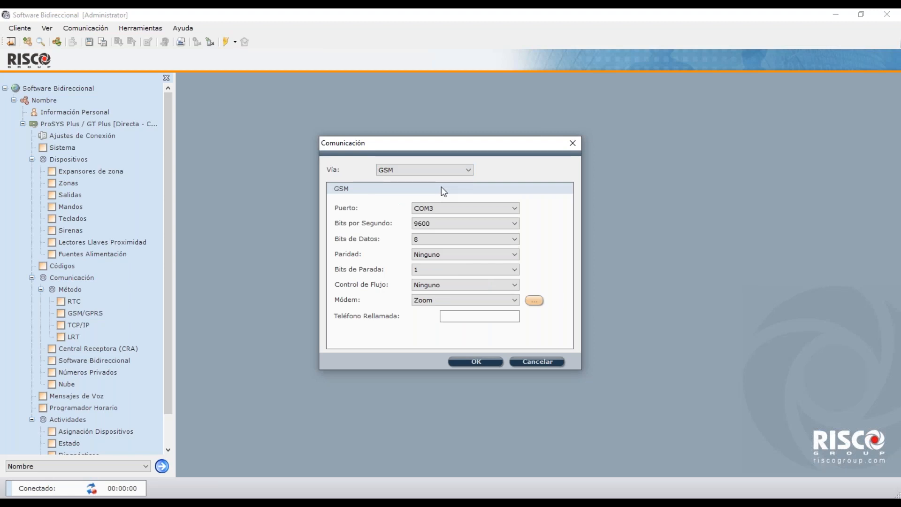
Switch the Vía to TCP/IP, keeping IP address 192.168.15.67 and port 34000.
{"action": "left_click", "coordinate": [441, 169]}
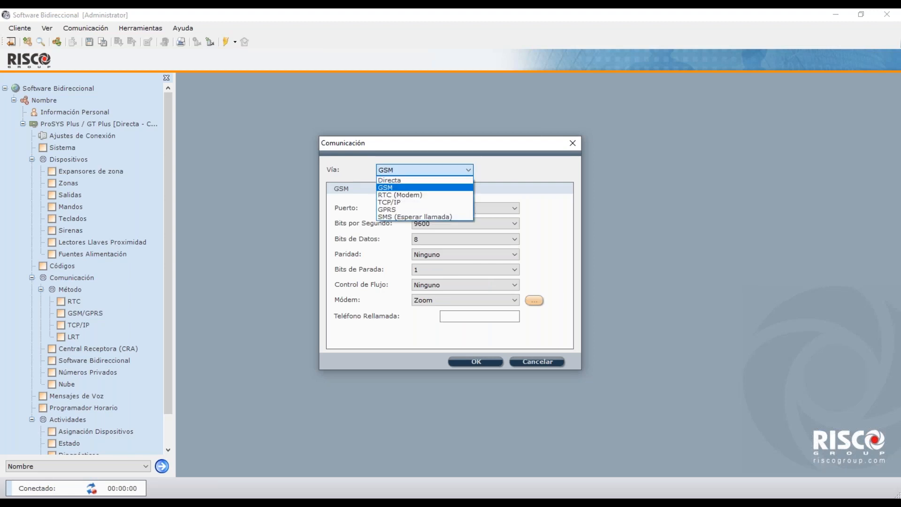
{"action": "left_click", "coordinate": [425, 202]}
{"action": "left_click", "coordinate": [474, 208]}
{"action": "left_click", "coordinate": [475, 227]}
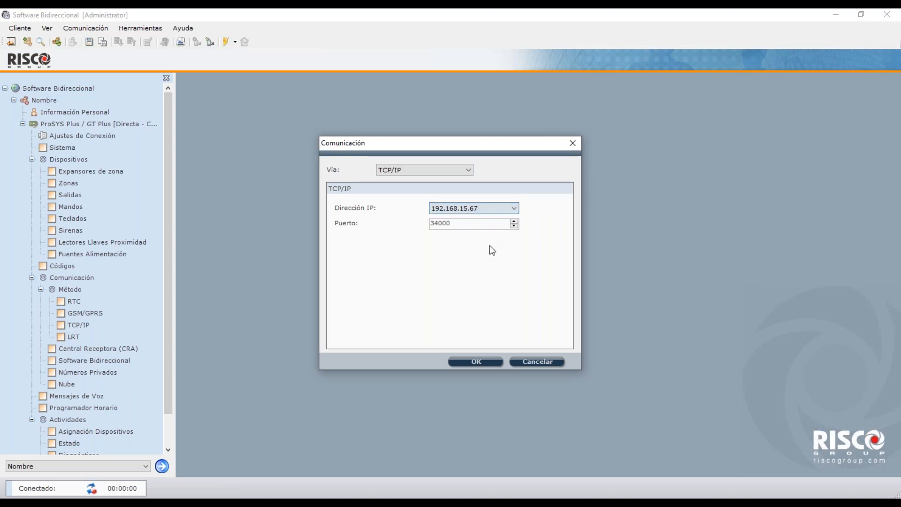
{"action": "left_click", "coordinate": [426, 175]}
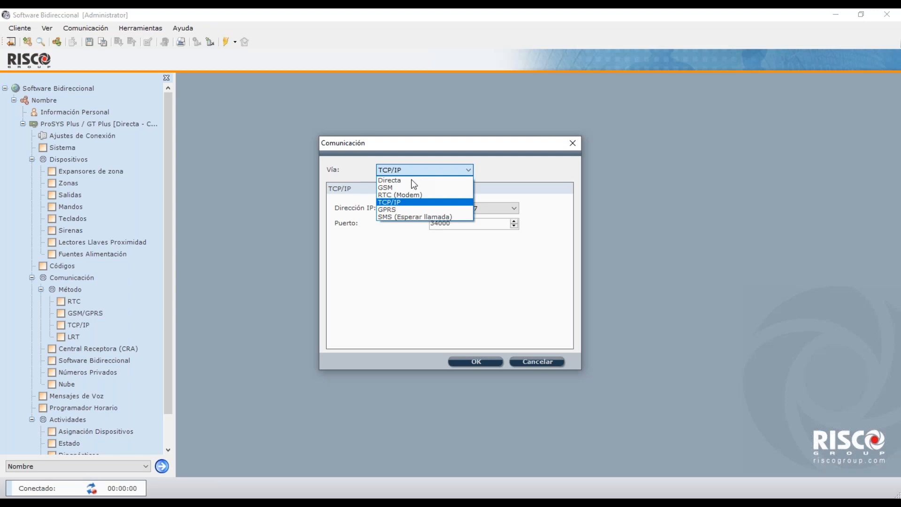
Set a Directa connection on port COM3 and apply the communication settings.
{"action": "left_click", "coordinate": [413, 181]}
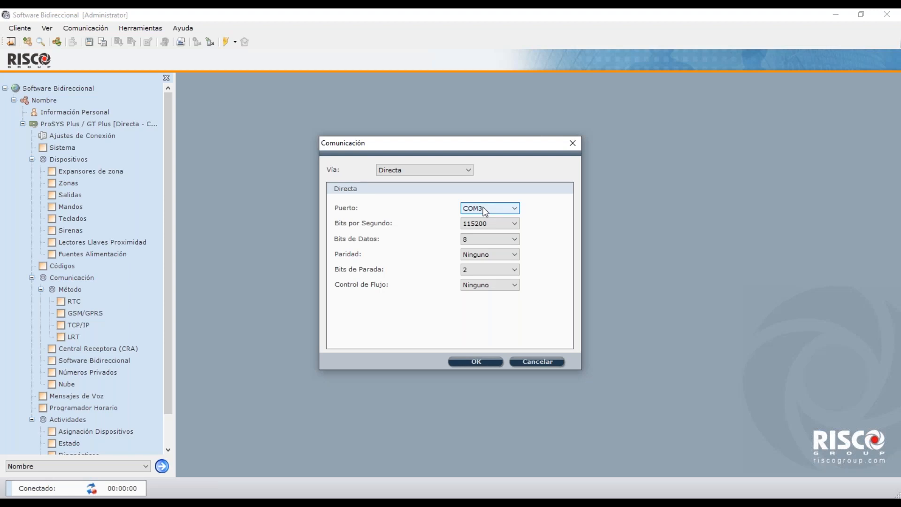
{"action": "left_click", "coordinate": [483, 207]}
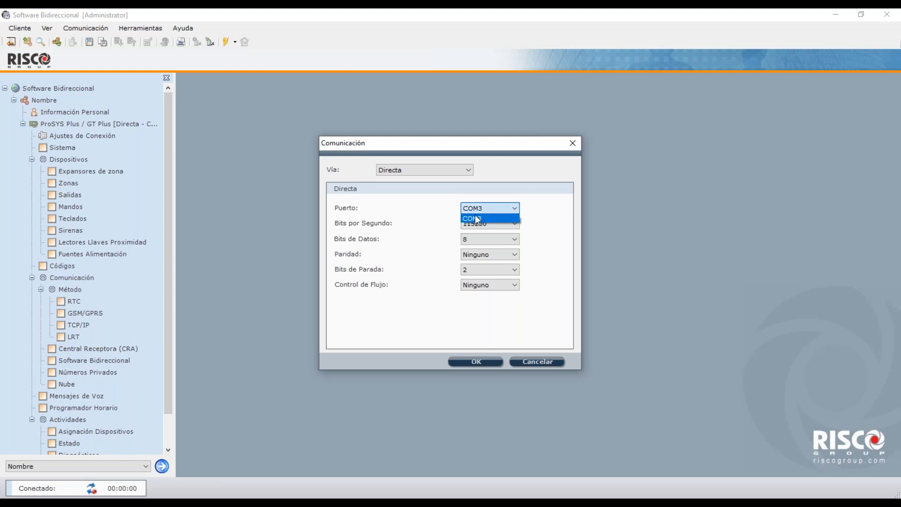
{"action": "left_click", "coordinate": [489, 215]}
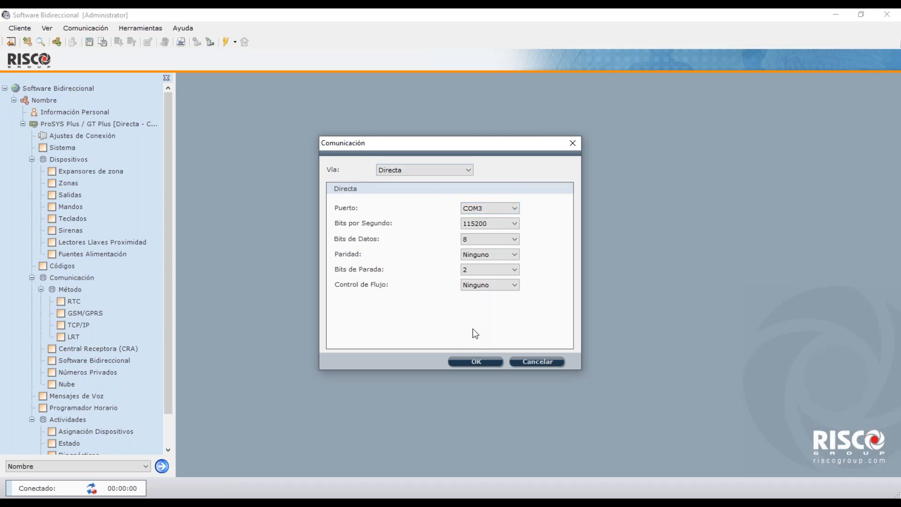
{"action": "left_click", "coordinate": [483, 364]}
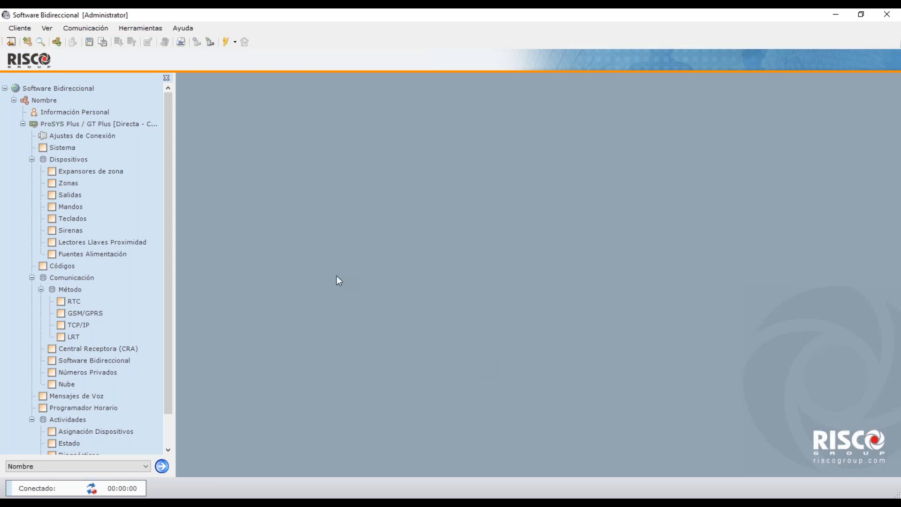
Open the Ajustes de Conexión page listing TCP/IP port 1000 and Nube port 34000.
{"action": "left_click", "coordinate": [66, 139]}
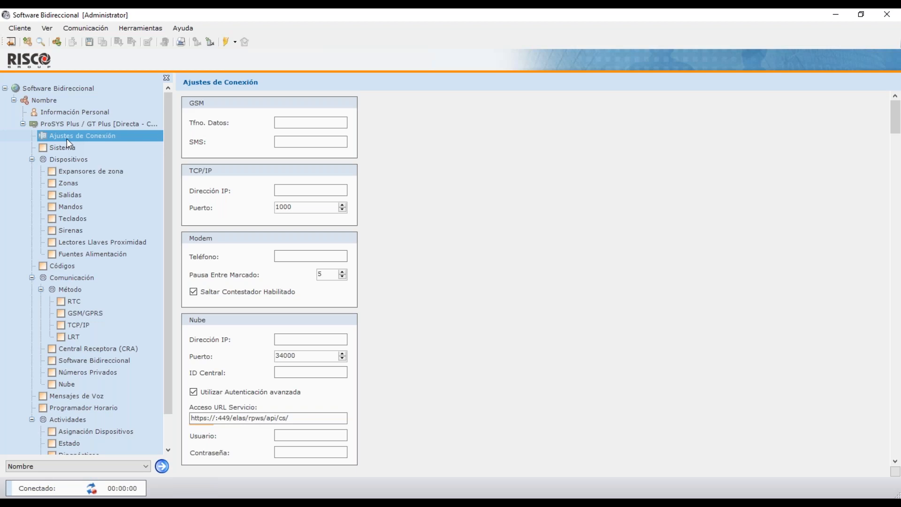
Enter riscocloud.com as the Nube server address and select its port value 34000.
{"action": "left_click", "coordinate": [296, 123]}
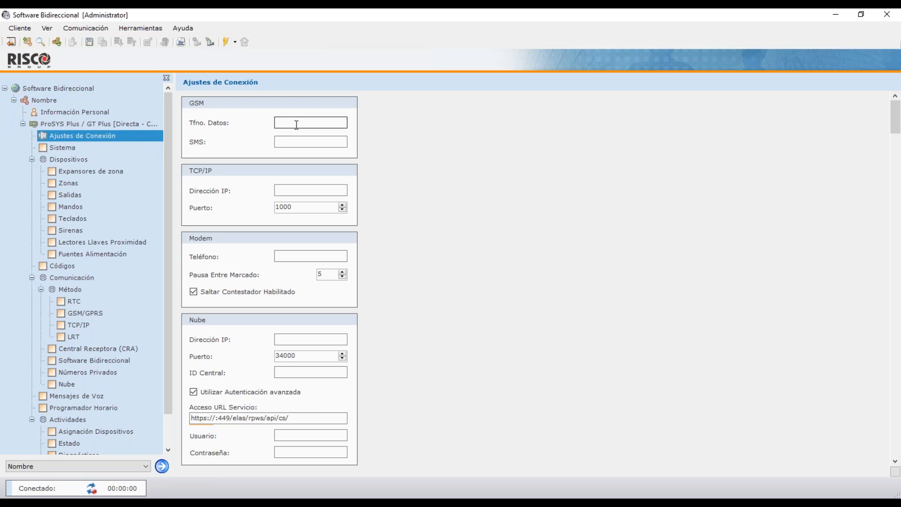
{"action": "left_click", "coordinate": [297, 124]}
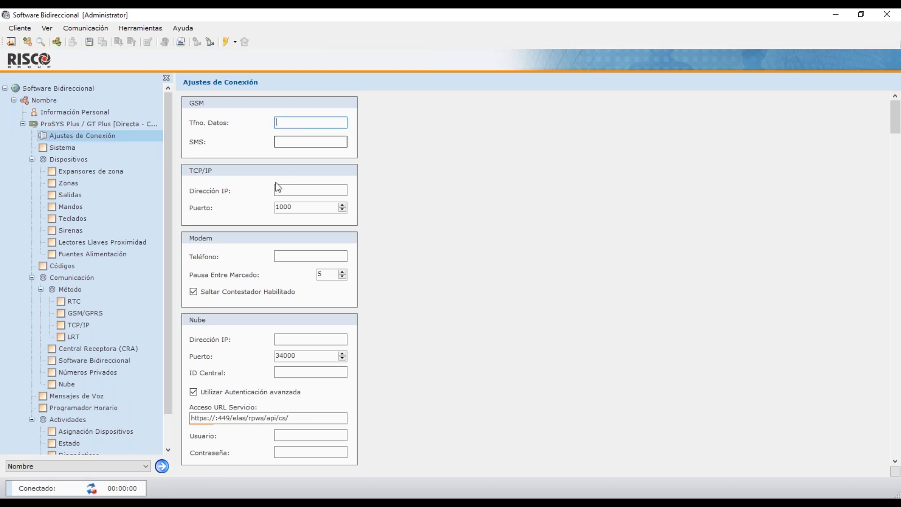
{"action": "left_click", "coordinate": [293, 189]}
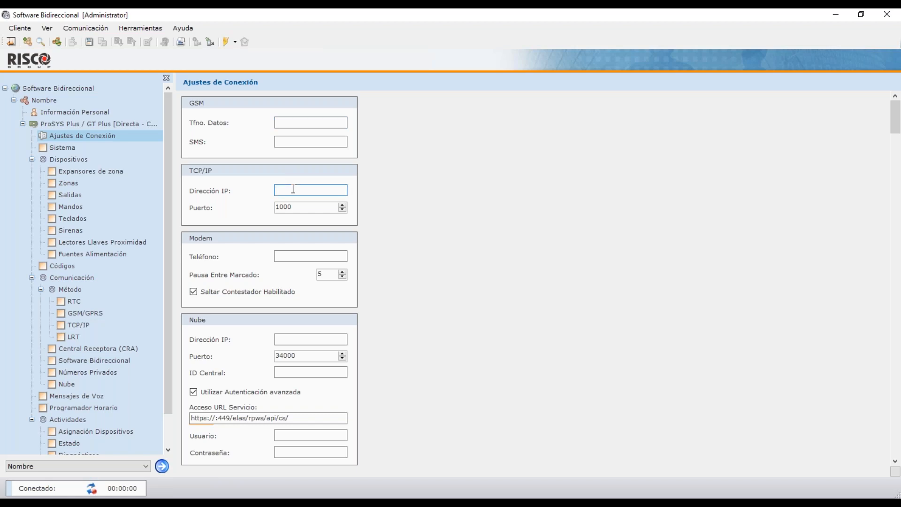
{"action": "left_click", "coordinate": [295, 256]}
{"action": "left_click", "coordinate": [292, 338]}
{"action": "type", "text": "ri"}
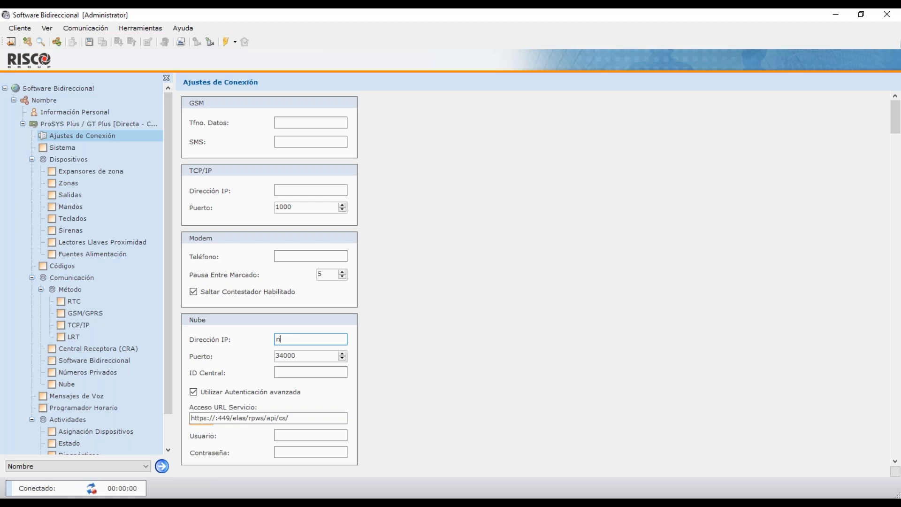
{"action": "type", "text": "scocloud.com"}
{"action": "left_click_drag", "start_coordinate": [304, 357], "coordinate": [270, 357]}
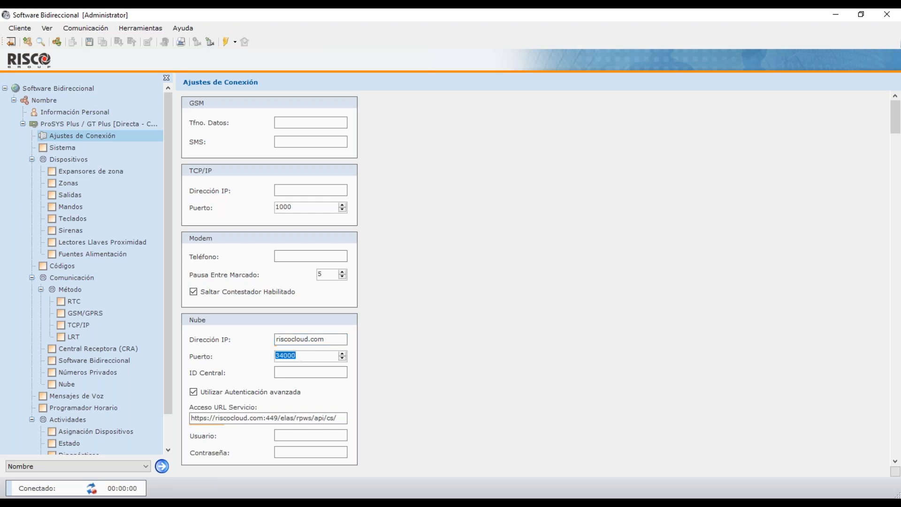
Type the panel's ID into the Nube ID Central field, correcting a mistyped digit.
{"action": "left_click", "coordinate": [289, 370]}
{"action": "type", "text": "400"}
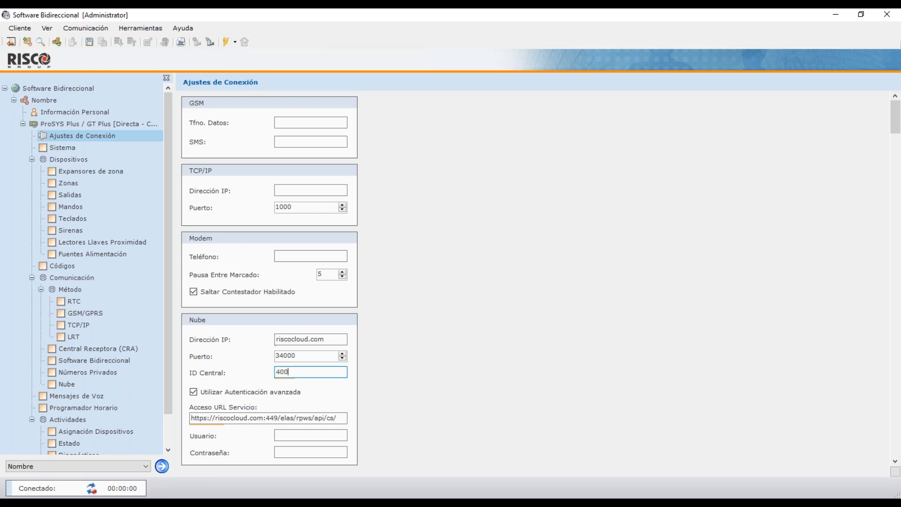
{"action": "type", "text": "12345678"}
Enter the installer's e-mail address as the Nube Usuario, removing the extra trailing letter.
{"action": "left_click", "coordinate": [294, 434]}
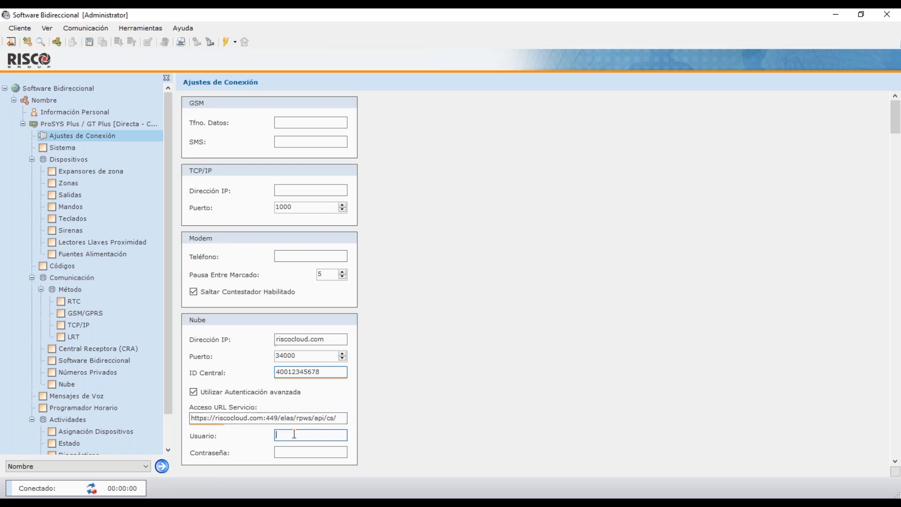
{"action": "left_click", "coordinate": [288, 453]}
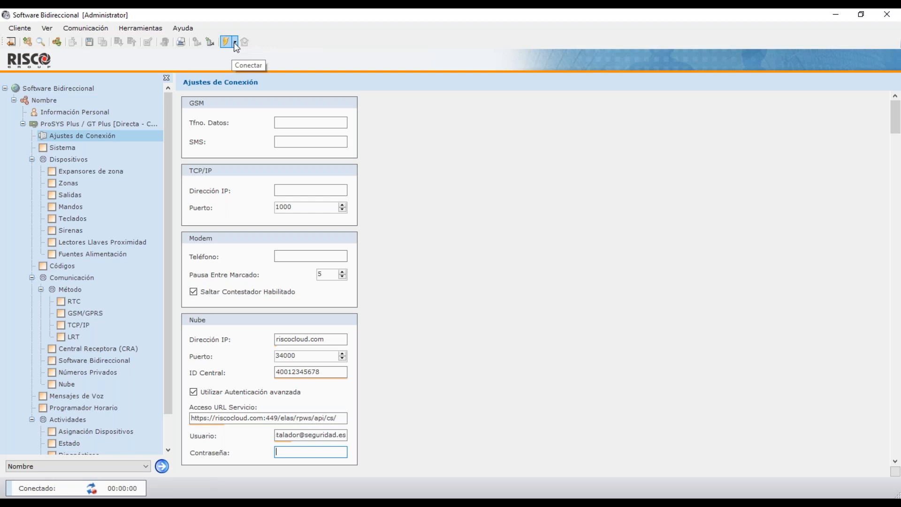
{"action": "left_click", "coordinate": [102, 29]}
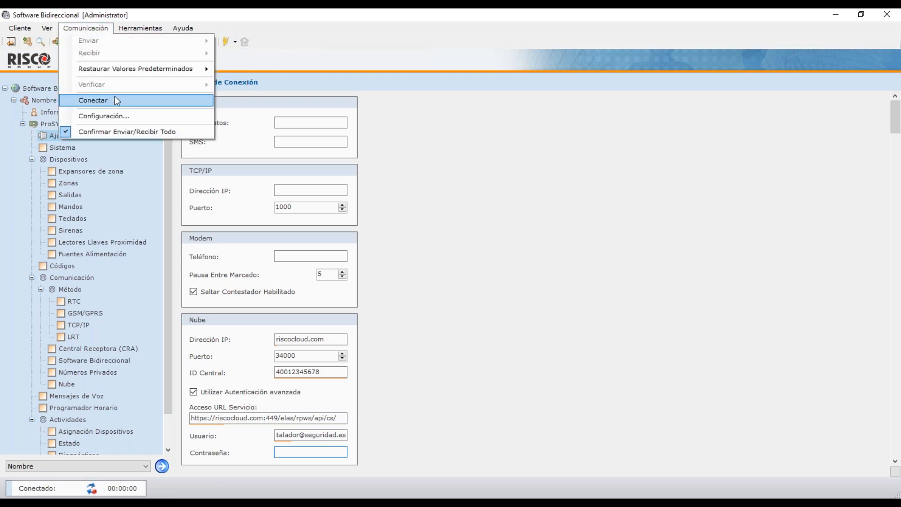
{"action": "left_click", "coordinate": [306, 33]}
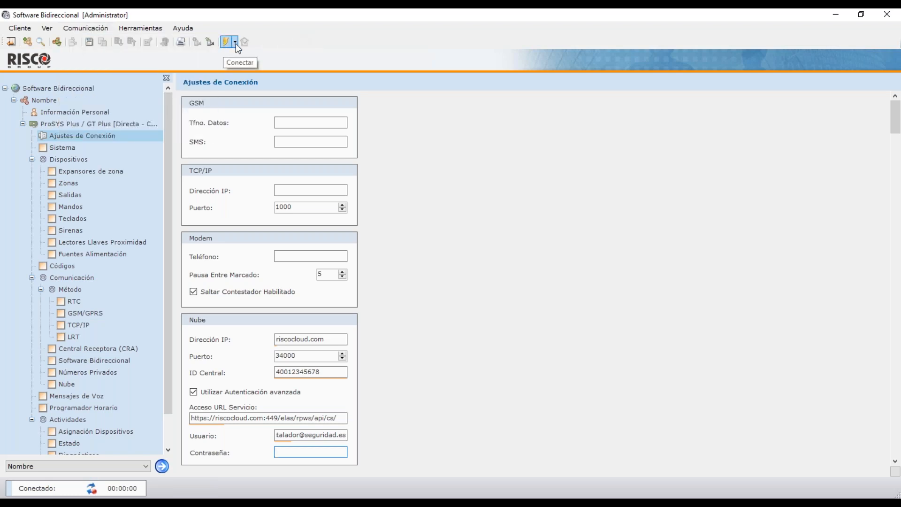
{"action": "left_click", "coordinate": [235, 43]}
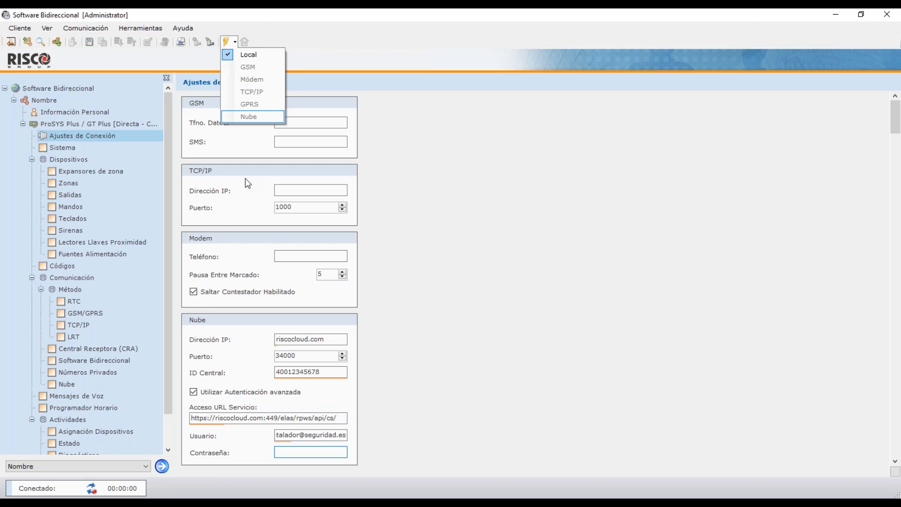
{"action": "left_click", "coordinate": [249, 55]}
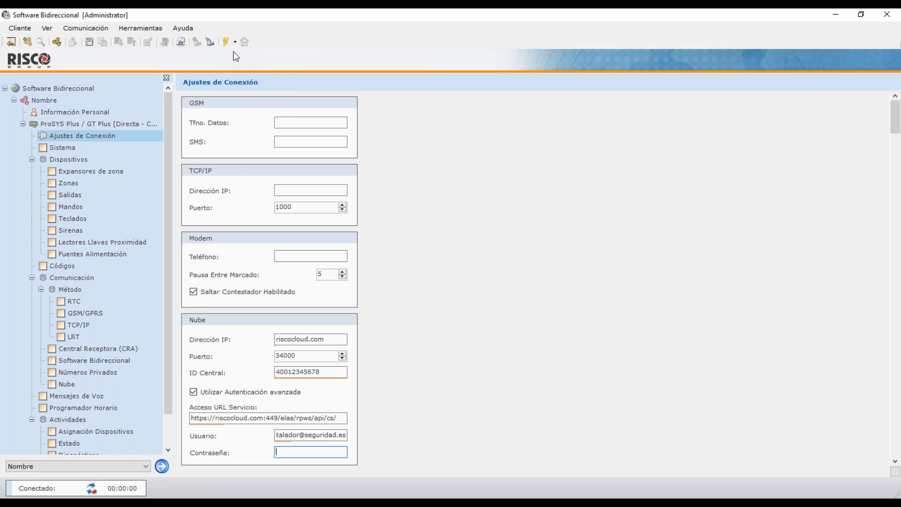
Start the Conectar connection and move the progress window aside until the partition prompt appears.
{"action": "left_click", "coordinate": [228, 44]}
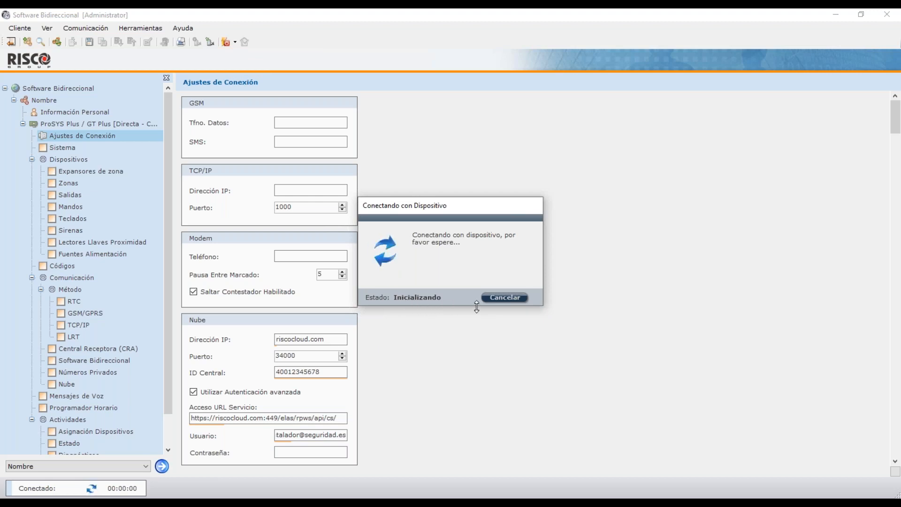
{"action": "left_click_drag", "start_coordinate": [463, 207], "coordinate": [496, 160]}
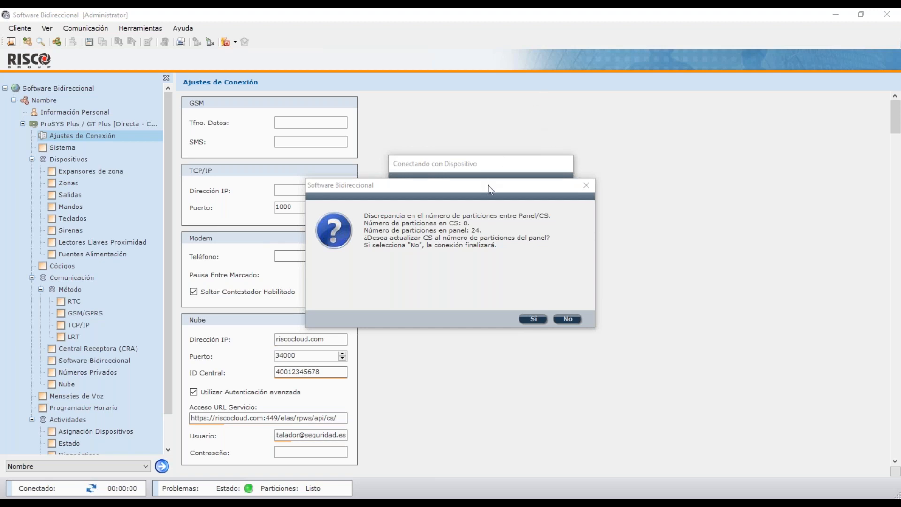
Answer Sí to update the configuration from 8 to the panel's 24 partitions.
{"action": "left_click_drag", "start_coordinate": [488, 188], "coordinate": [478, 174]}
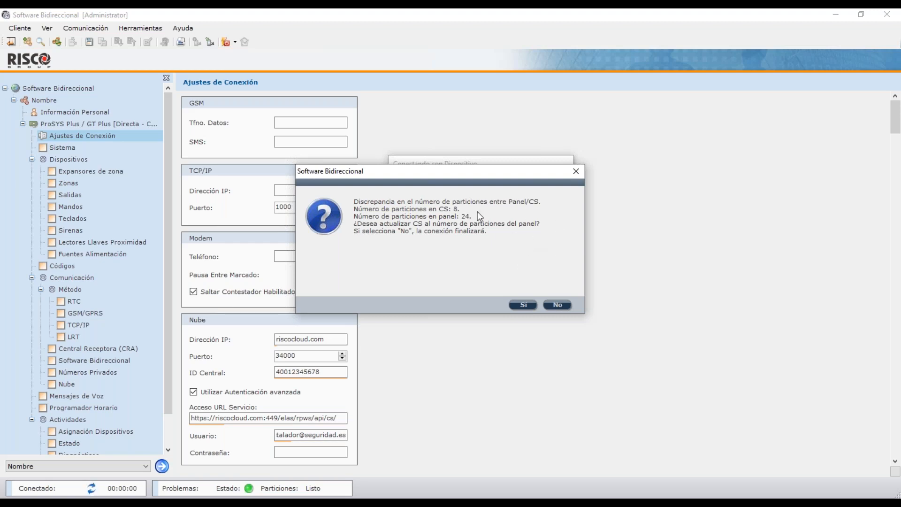
{"action": "left_click", "coordinate": [523, 306]}
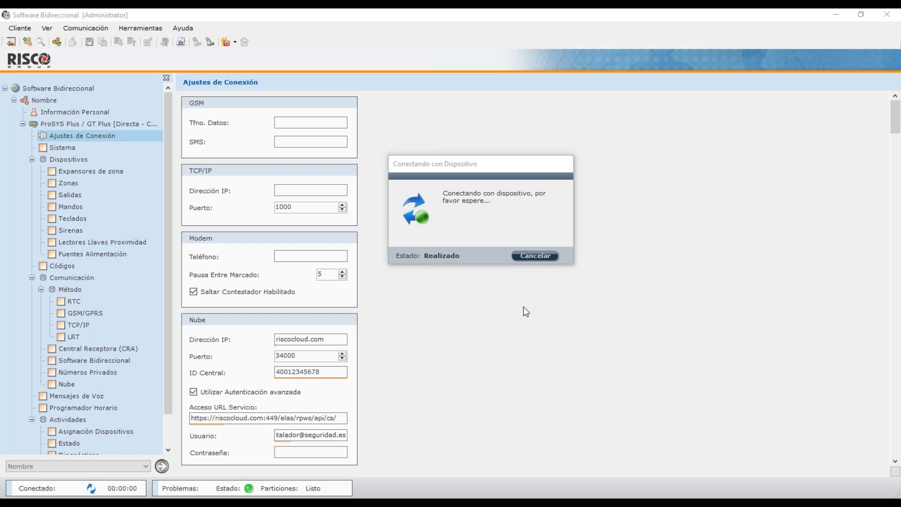
Let the ProSYS Plus connection complete in the Conectando con Dispositivo window.
{"action": "left_click", "coordinate": [508, 159]}
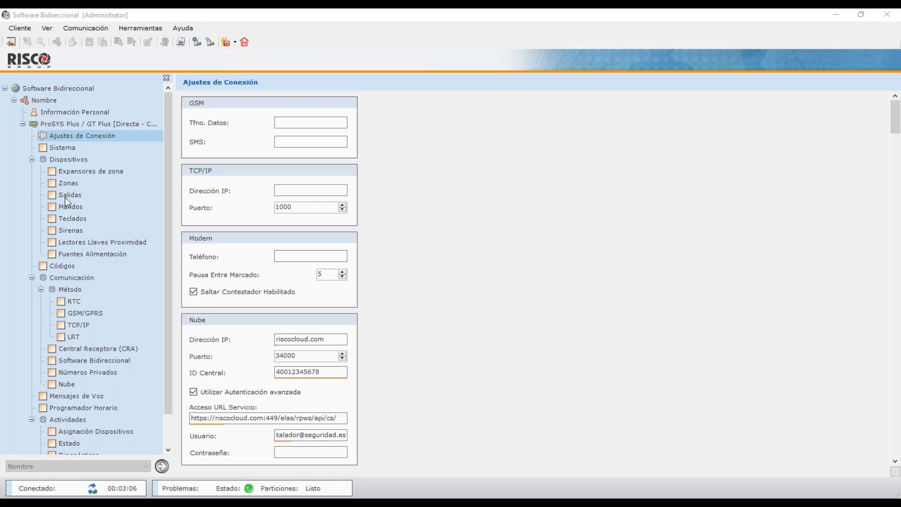
View the Sistema page (512 zones, 24 partitions, Spanish), then go to Programador Horario.
{"action": "left_click", "coordinate": [62, 147]}
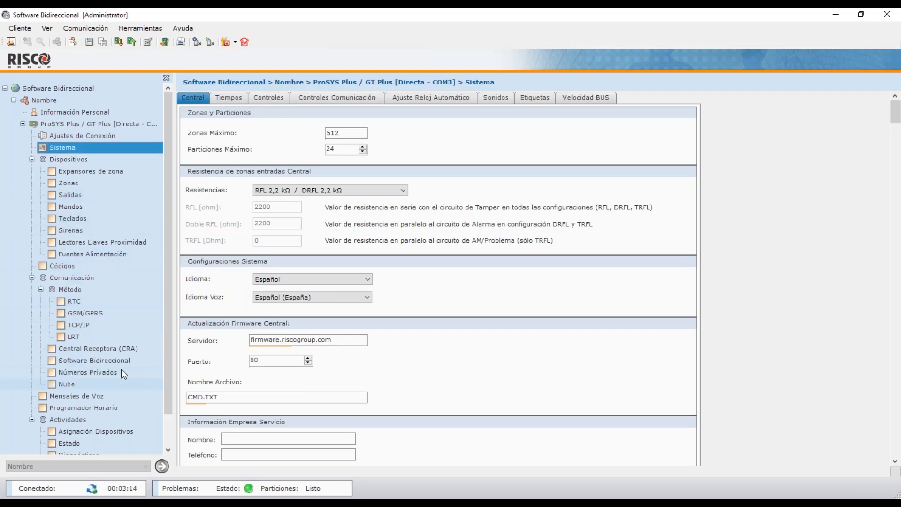
{"action": "left_click_drag", "start_coordinate": [168, 348], "coordinate": [167, 387]}
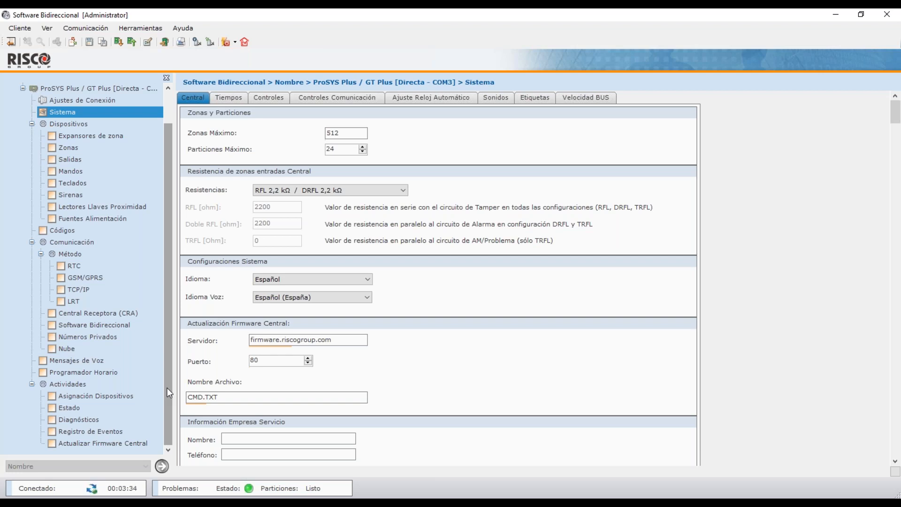
{"action": "left_click", "coordinate": [85, 377]}
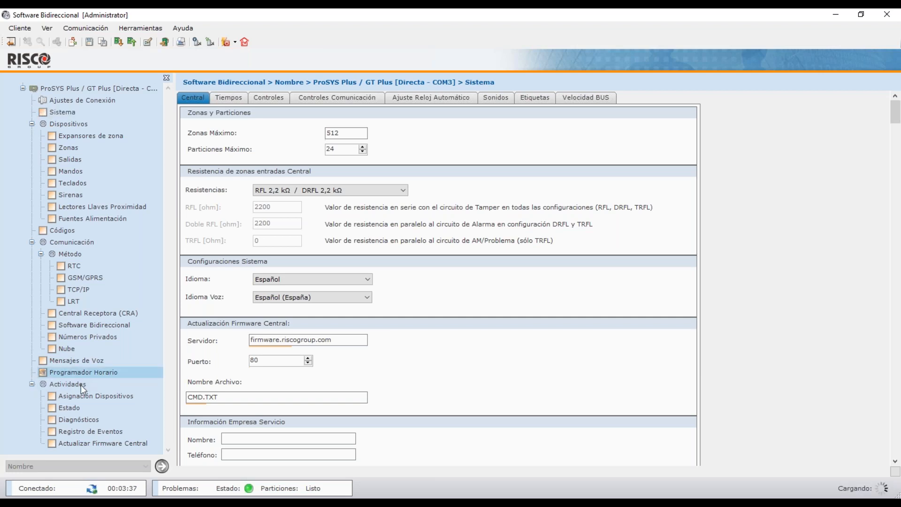
Review the Actividades > Asignación Dispositivos page, then return to Sistema and show the Comunicación commands.
{"action": "left_click", "coordinate": [78, 385]}
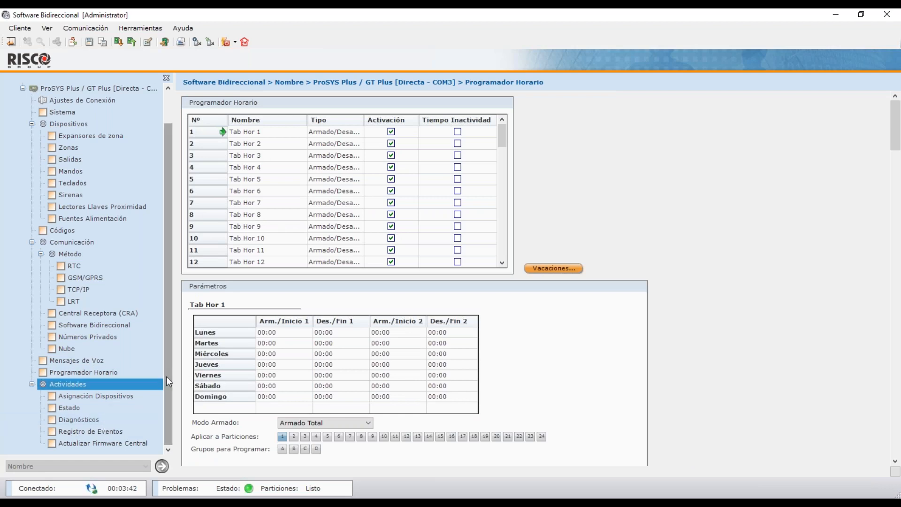
{"action": "left_click", "coordinate": [112, 395]}
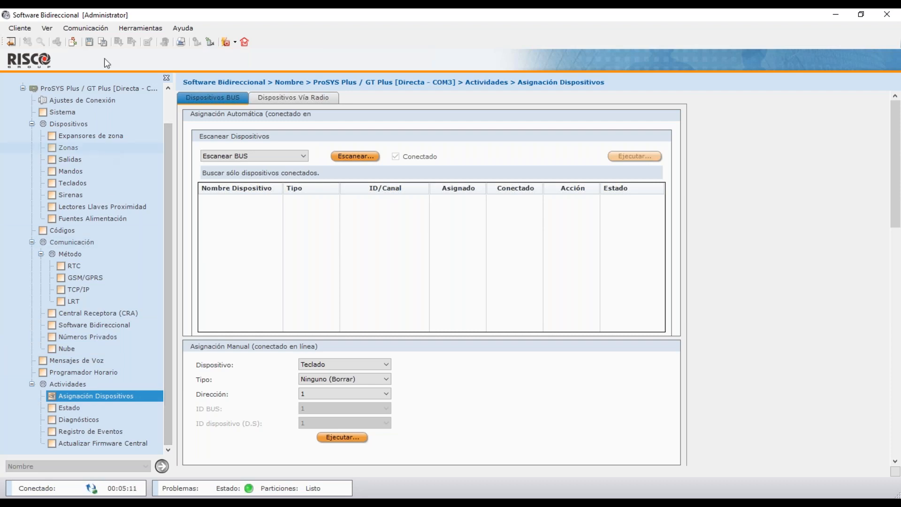
{"action": "left_click", "coordinate": [69, 112]}
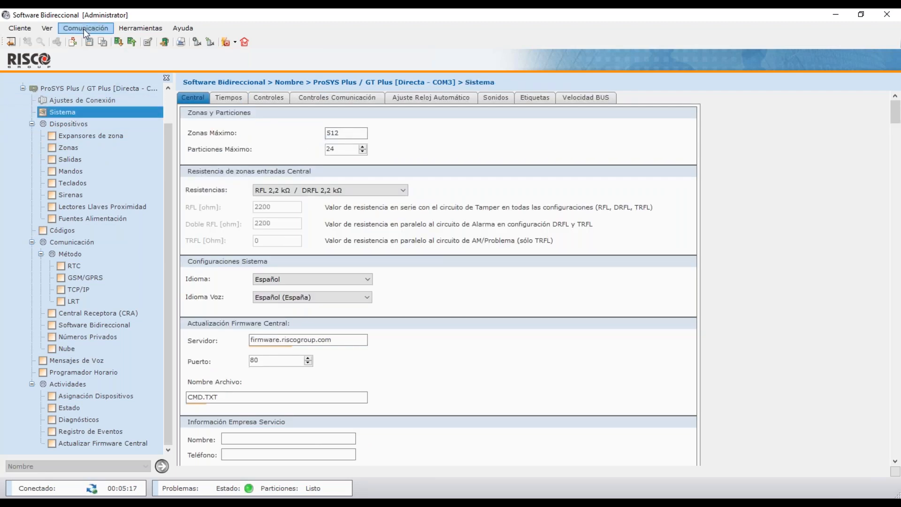
{"action": "left_click", "coordinate": [83, 29]}
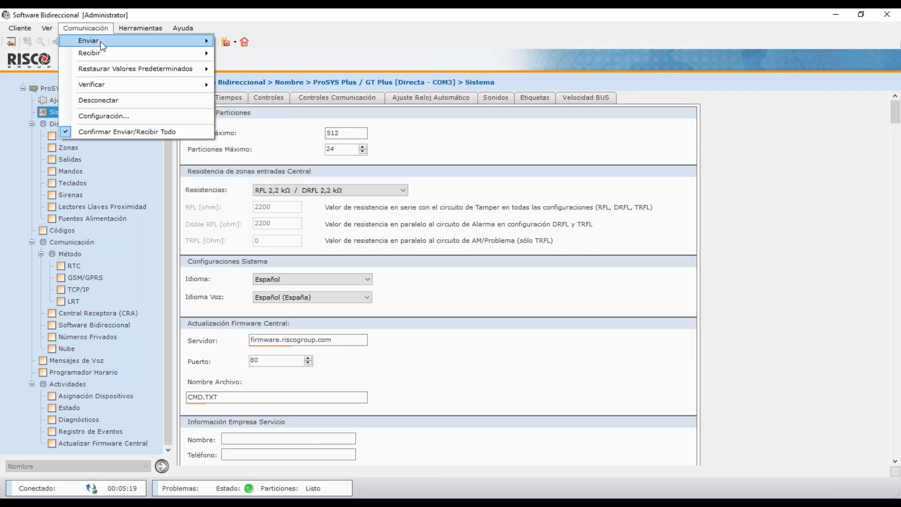
Choose Comunicación > Recibir > Selección to pick individual panel screens to receive.
{"action": "mouse_move", "coordinate": [101, 41]}
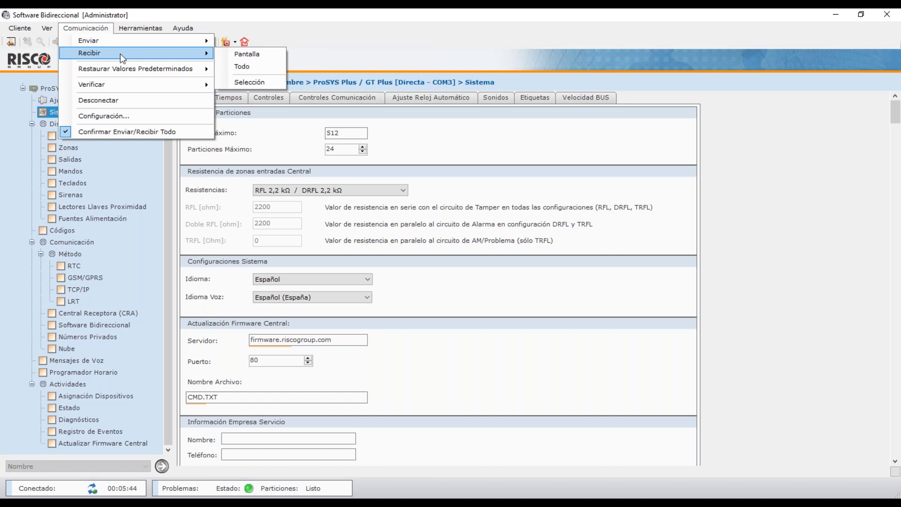
{"action": "left_click", "coordinate": [250, 81]}
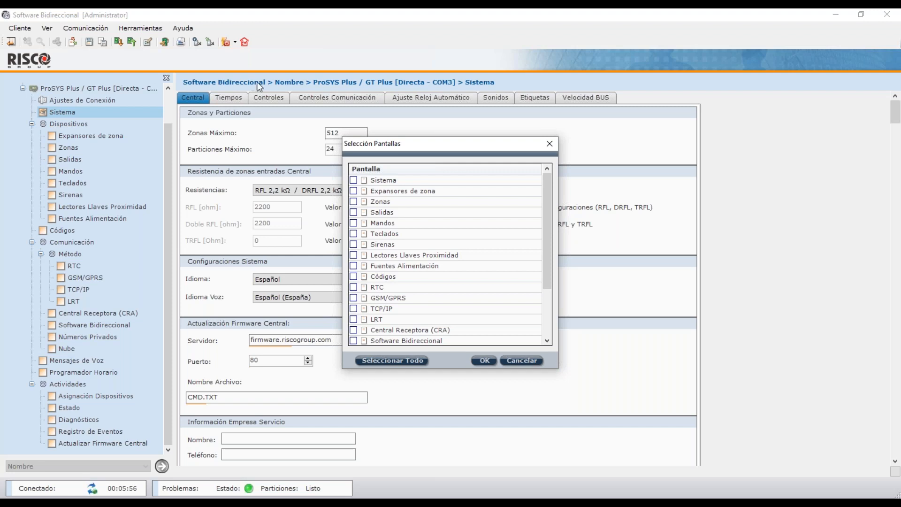
Leave only the Sirenas and RTC screens ticked for receiving and confirm with OK.
{"action": "left_click", "coordinate": [354, 202]}
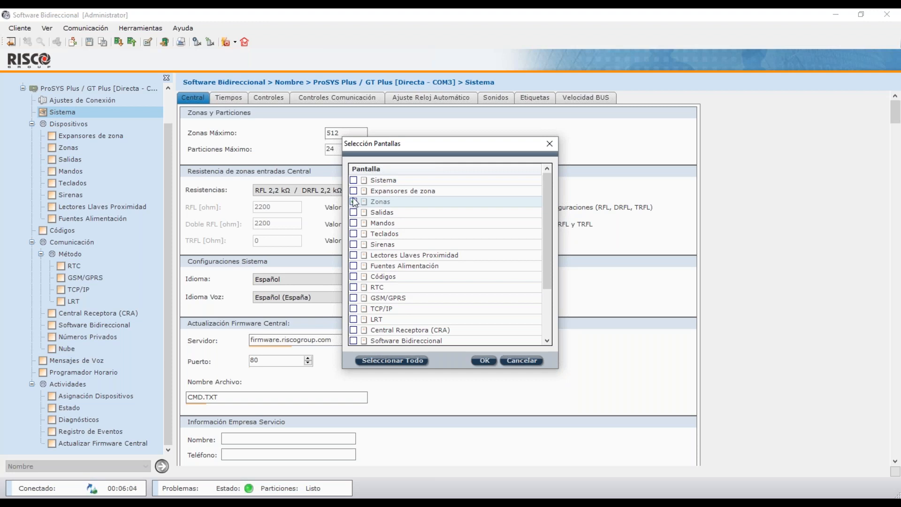
{"action": "left_click", "coordinate": [354, 183]}
{"action": "left_click", "coordinate": [353, 180]}
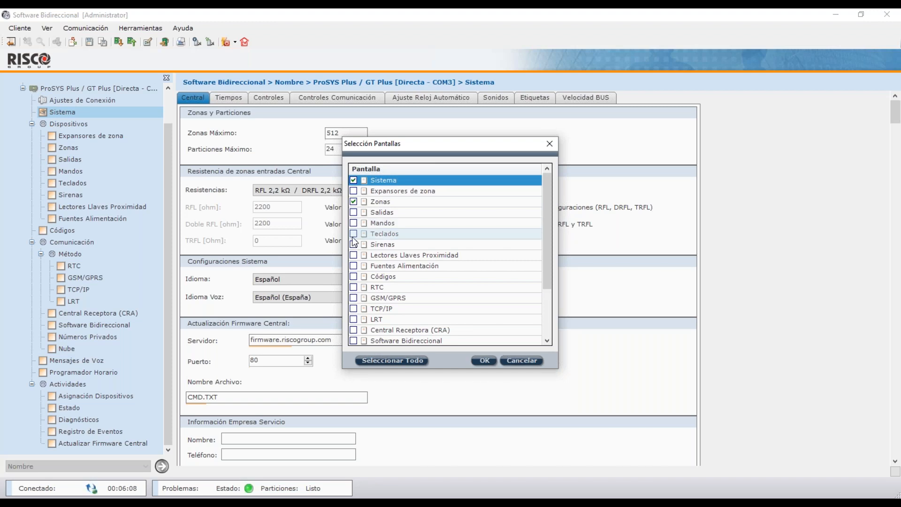
{"action": "left_click", "coordinate": [354, 277]}
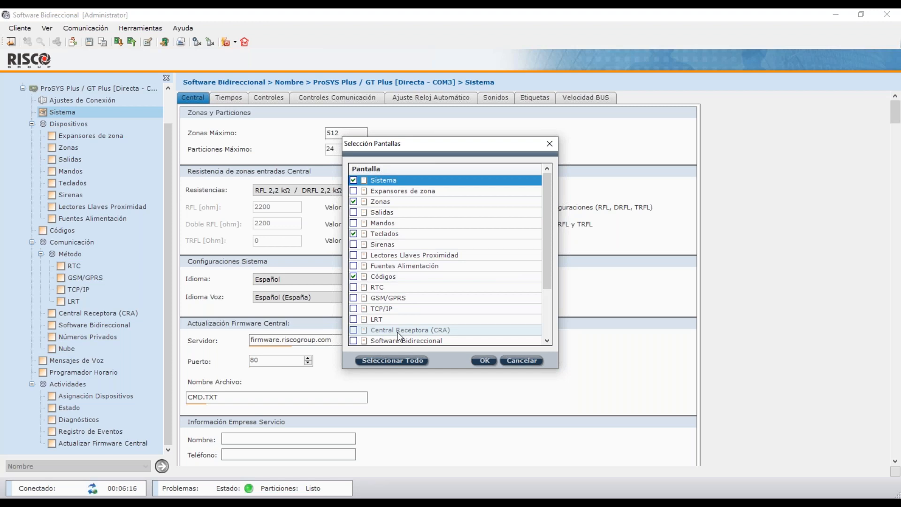
{"action": "left_click", "coordinate": [354, 181]}
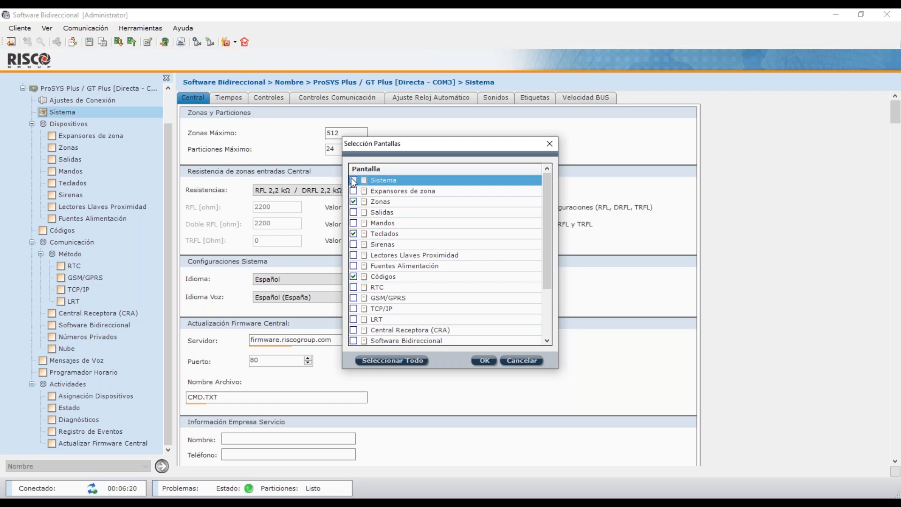
{"action": "left_click", "coordinate": [353, 201]}
{"action": "left_click", "coordinate": [353, 234]}
{"action": "left_click", "coordinate": [354, 276]}
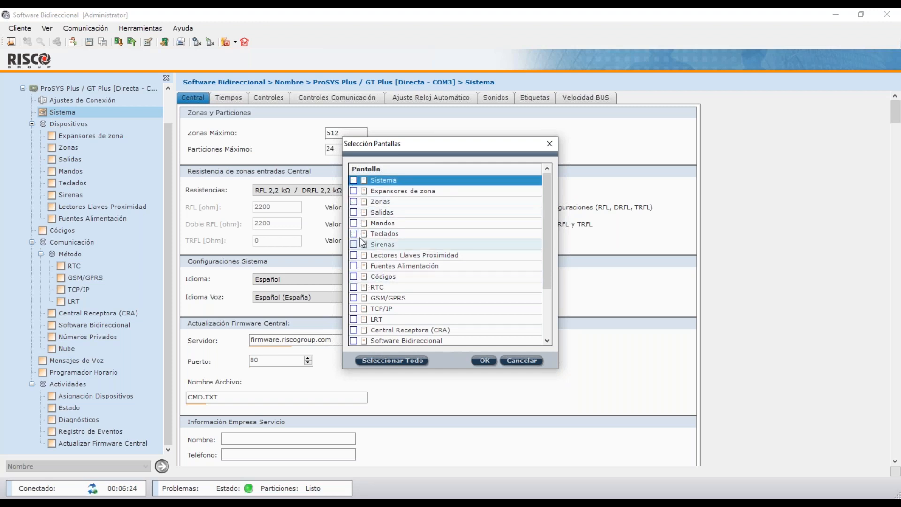
{"action": "left_click", "coordinate": [353, 244]}
{"action": "left_click", "coordinate": [353, 287]}
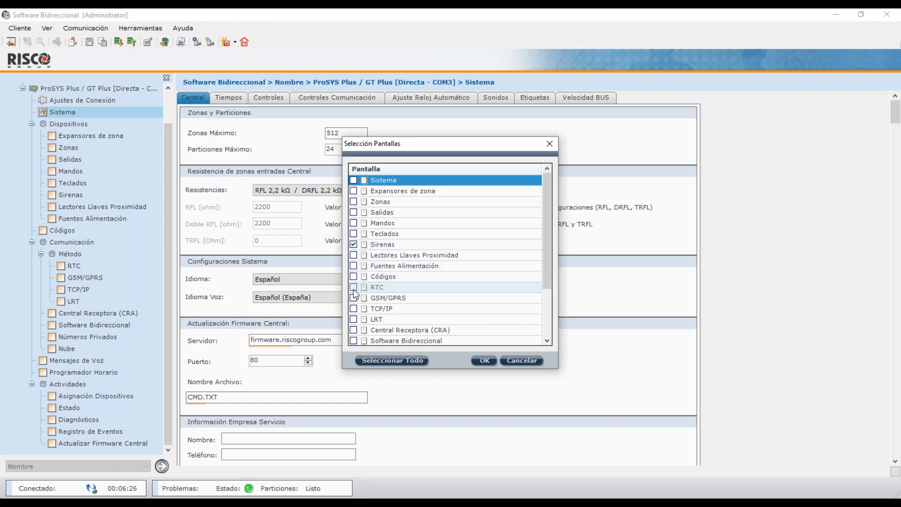
{"action": "left_click", "coordinate": [486, 360]}
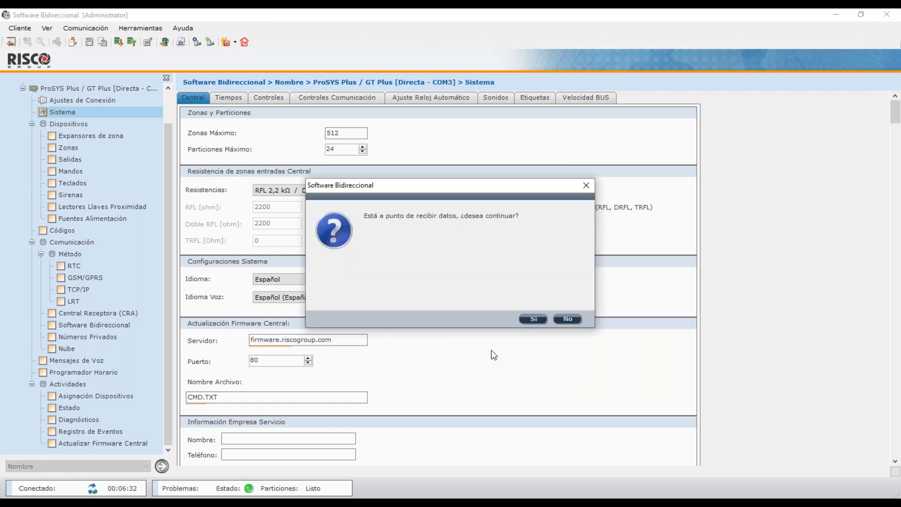
Confirm with Sí to receive the Sirenas and RTC screens from the ProSYS Plus panel.
{"action": "left_click", "coordinate": [533, 319]}
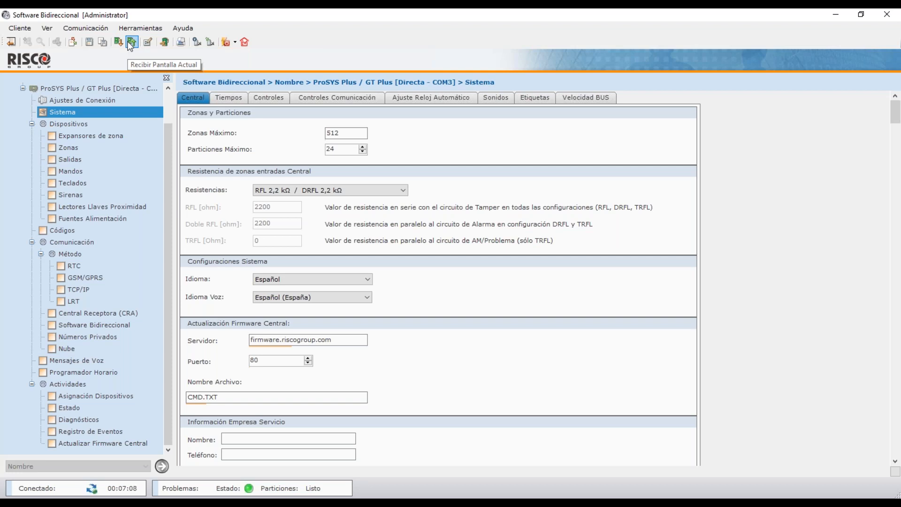
{"action": "right_click", "coordinate": [100, 113]}
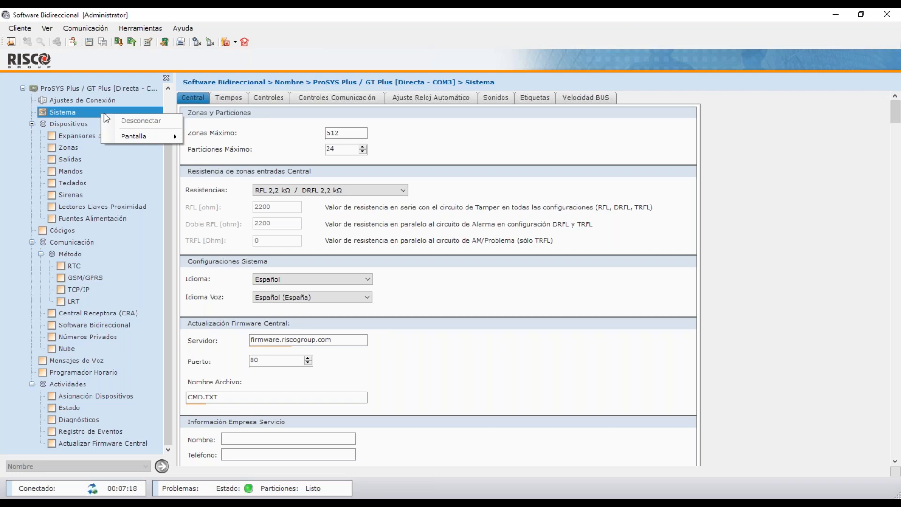
{"action": "mouse_move", "coordinate": [137, 137]}
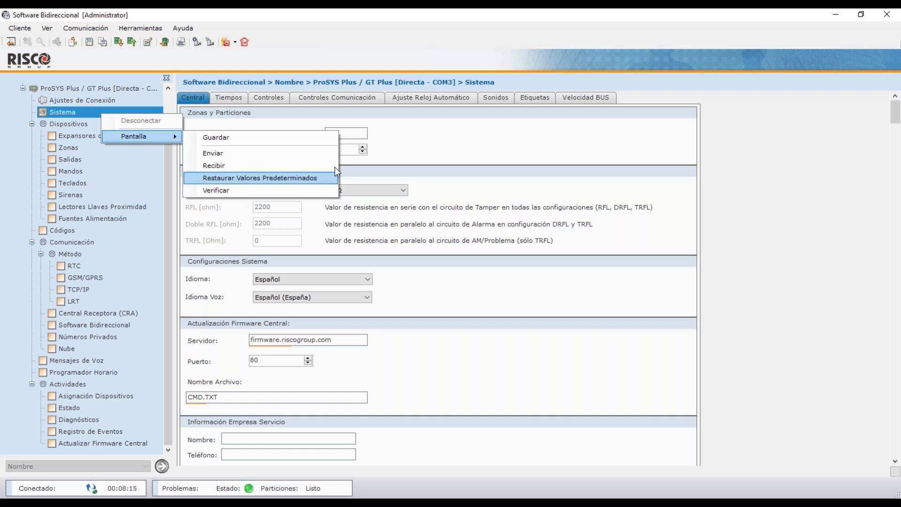
{"action": "left_click", "coordinate": [412, 139]}
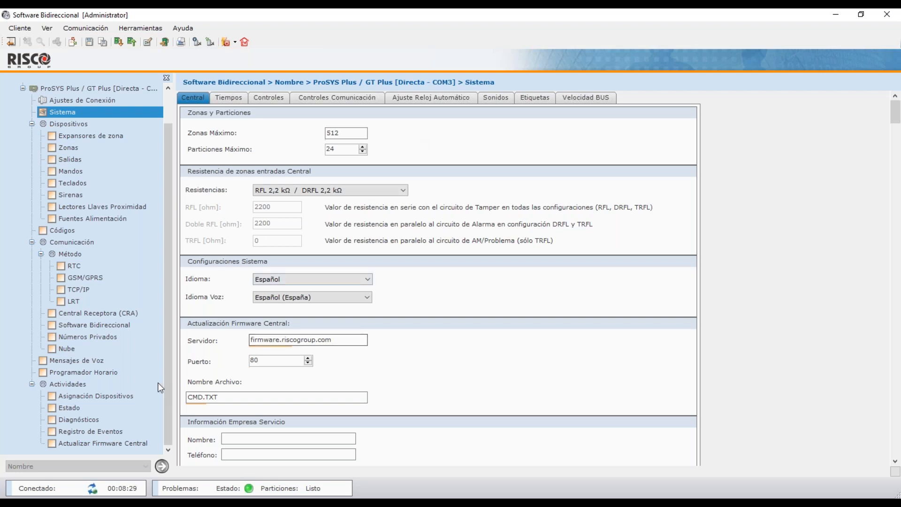
Open Asignación Dispositivos, check the radio tab, go back to BUS devices, and list the scan modes.
{"action": "left_click", "coordinate": [123, 396]}
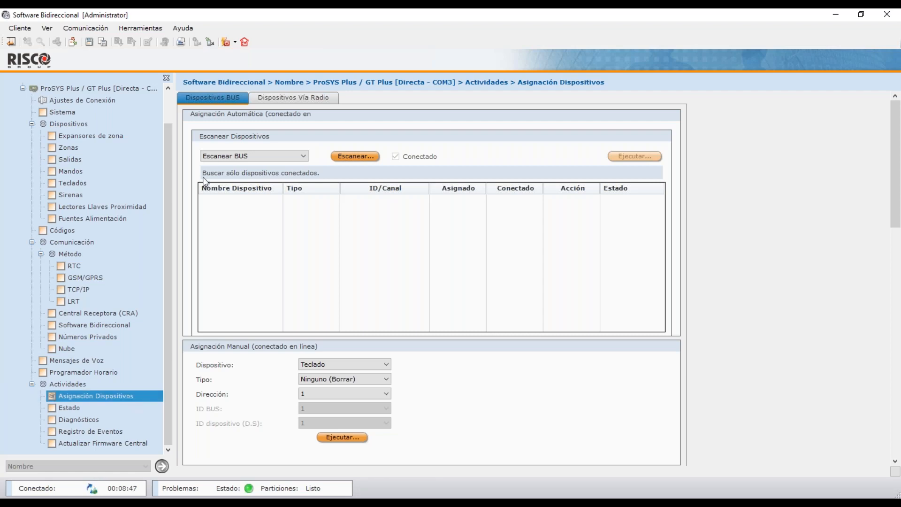
{"action": "left_click", "coordinate": [281, 98]}
{"action": "left_click", "coordinate": [231, 100]}
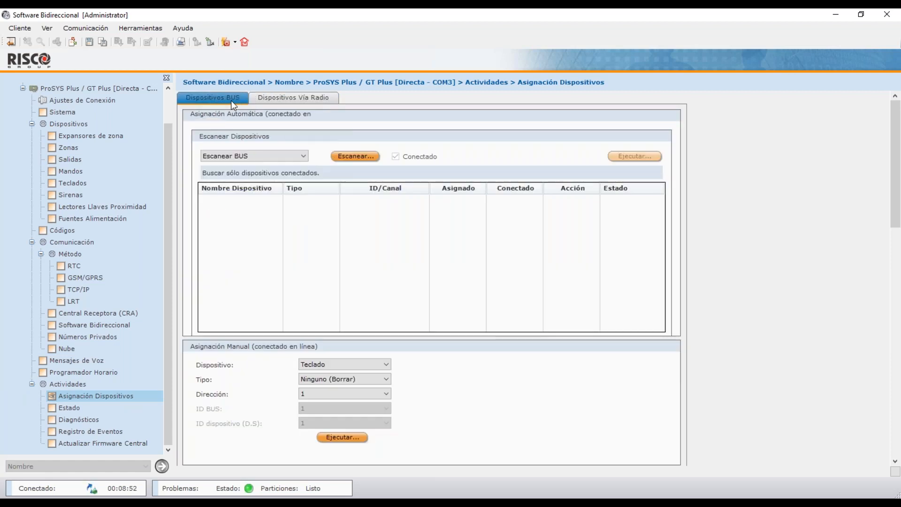
{"action": "left_click", "coordinate": [254, 158]}
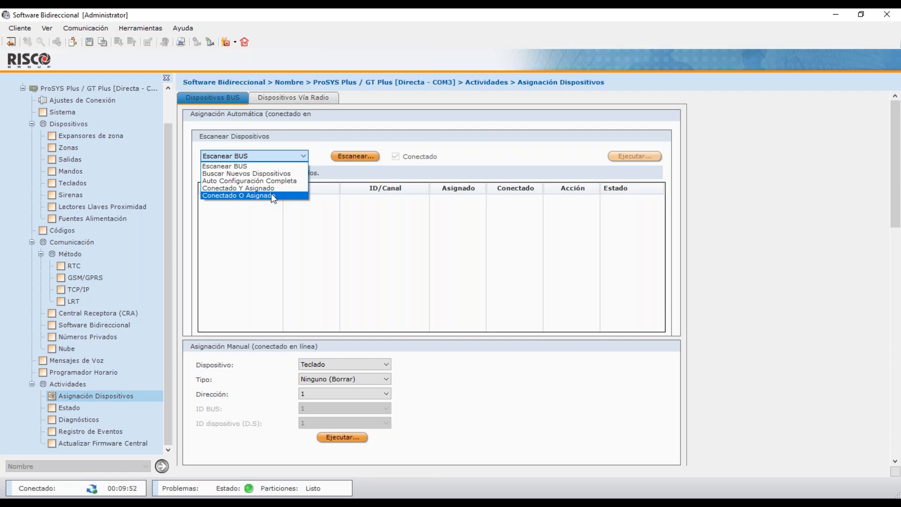
Set the BUS scan mode to 'Conectado O Asignado' and start the scan.
{"action": "left_click", "coordinate": [273, 196]}
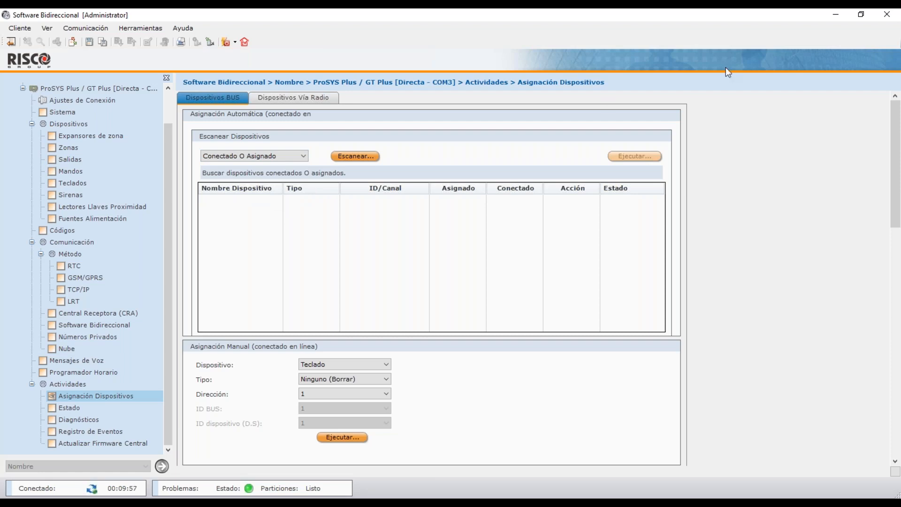
{"action": "left_click", "coordinate": [374, 157]}
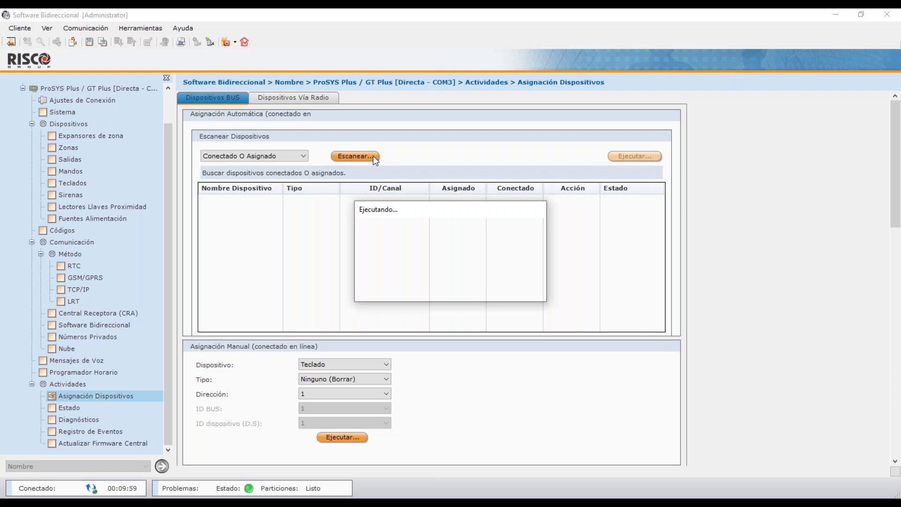
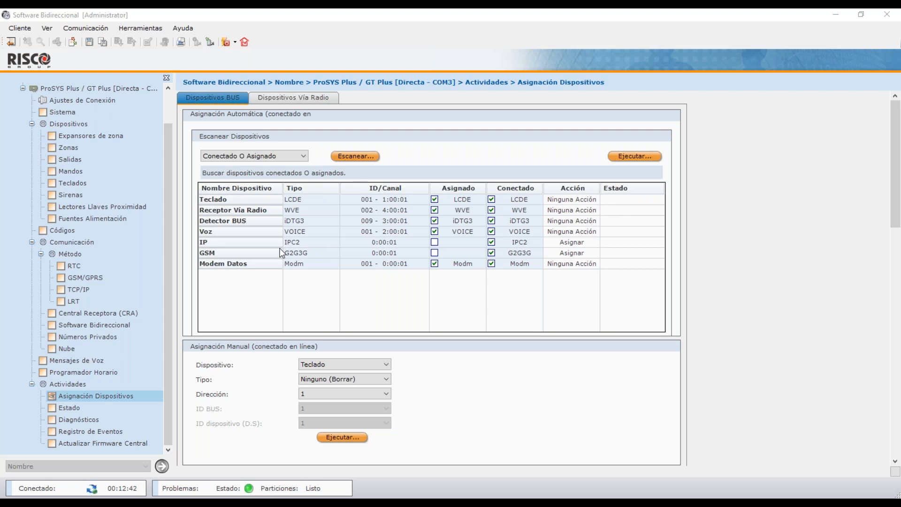
Run the pending assignment for the IP (IPC2) and GSM (G2G3G) modules so both show Realizado.
{"action": "left_click", "coordinate": [367, 244]}
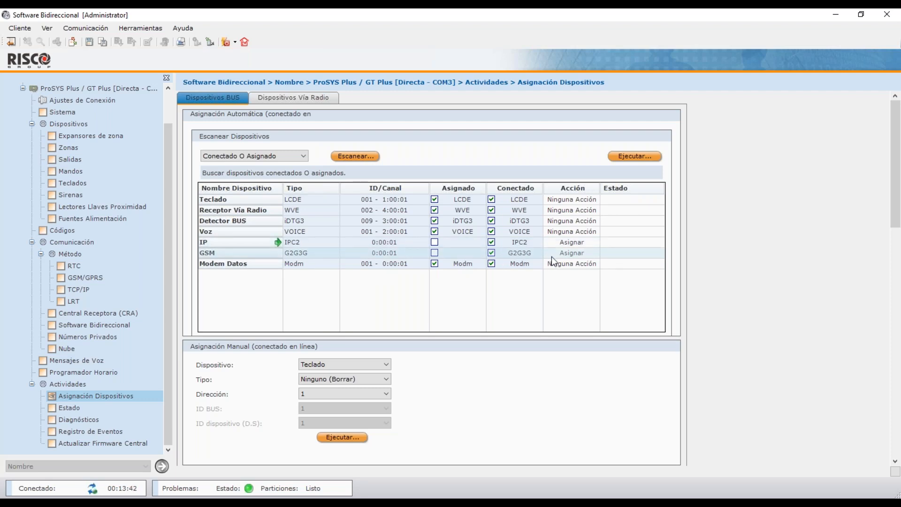
{"action": "left_click", "coordinate": [644, 153]}
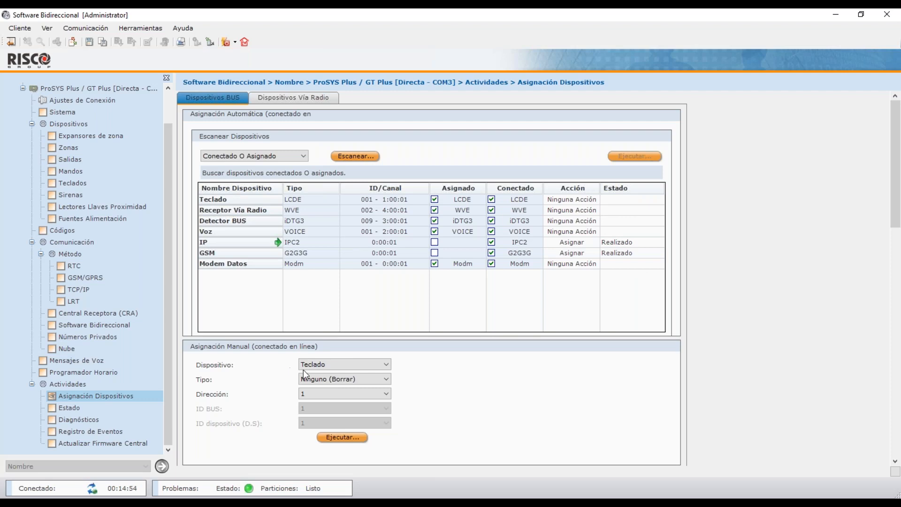
For the manual assignment, choose device Teclado, keypad type LCDPA and address 2.
{"action": "left_click", "coordinate": [335, 368]}
{"action": "left_click", "coordinate": [335, 367]}
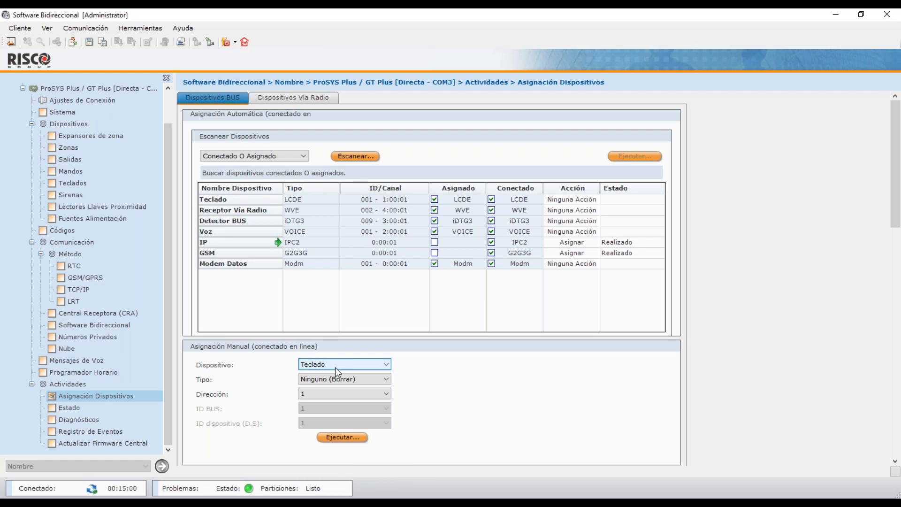
{"action": "left_click", "coordinate": [345, 379]}
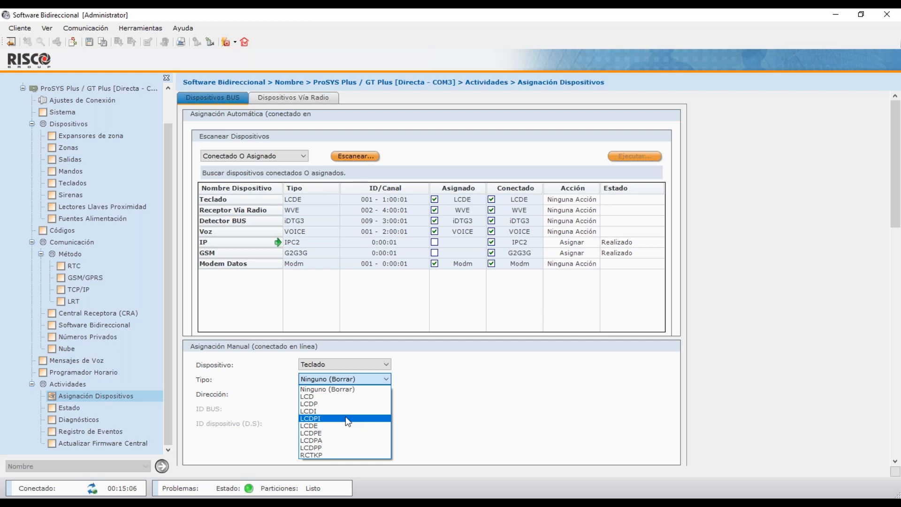
{"action": "left_click", "coordinate": [343, 440]}
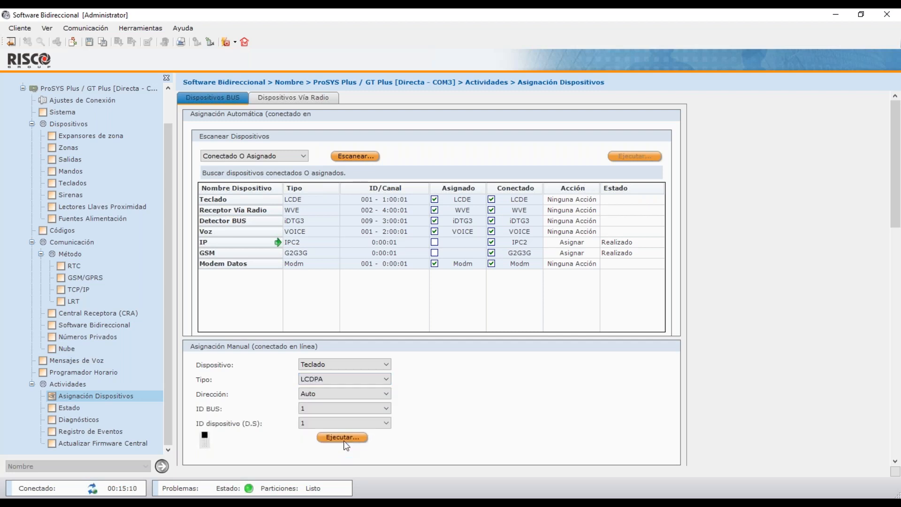
{"action": "left_click", "coordinate": [347, 392]}
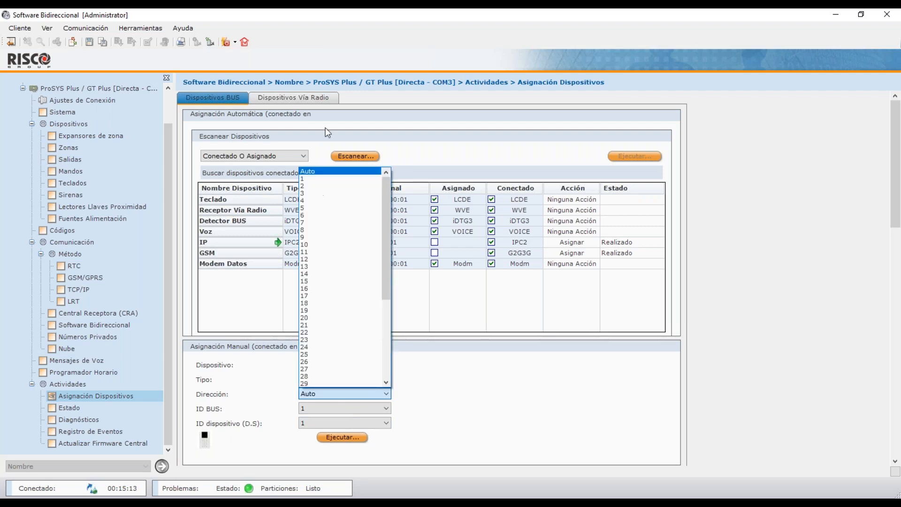
{"action": "left_click", "coordinate": [323, 186]}
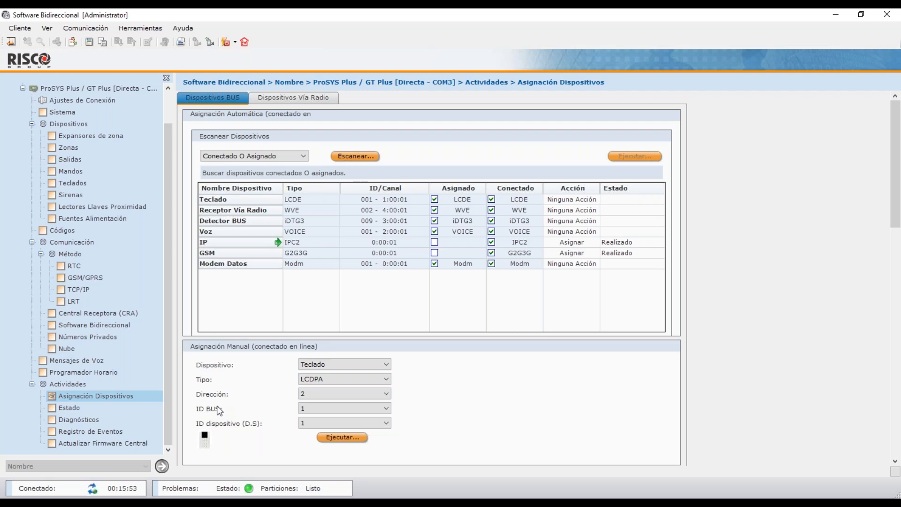
Set the keypad's BUS ID to 2 and device ID (D.S) to 3.
{"action": "left_click", "coordinate": [311, 408]}
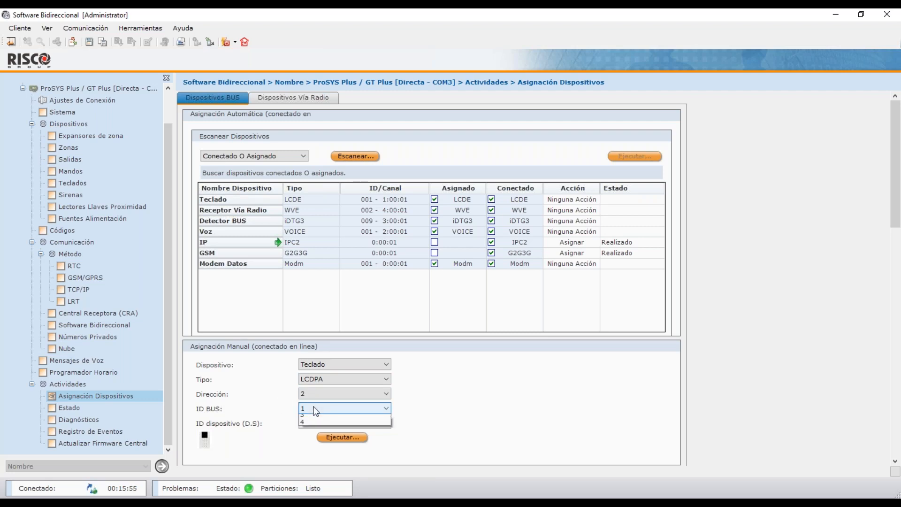
{"action": "left_click", "coordinate": [315, 425]}
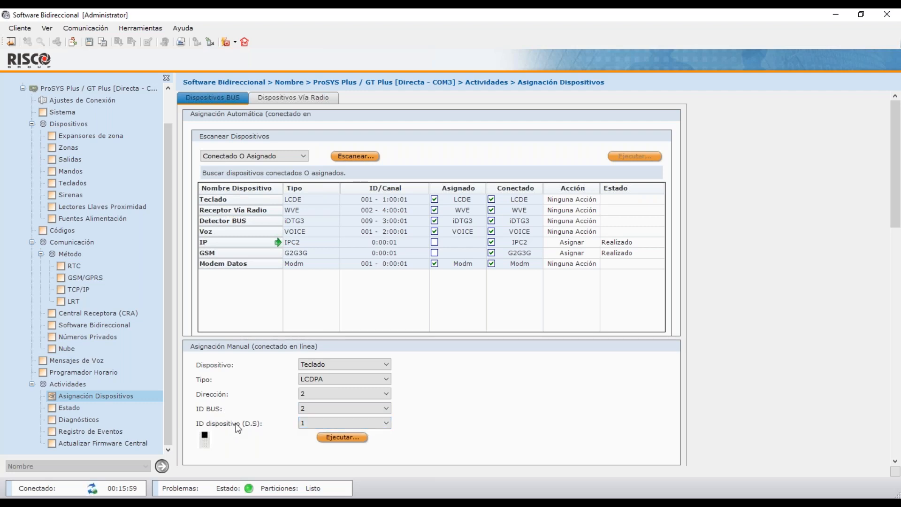
{"action": "left_click", "coordinate": [312, 425]}
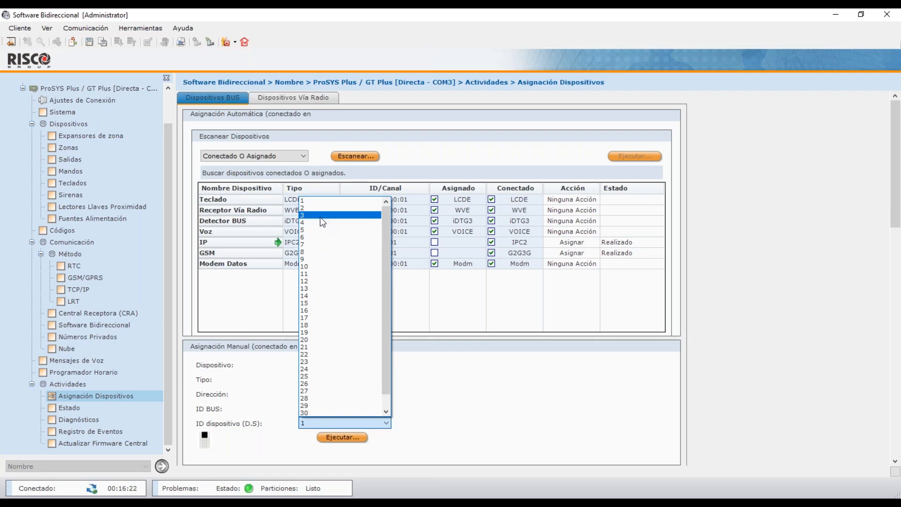
{"action": "left_click", "coordinate": [320, 216]}
{"action": "left_click", "coordinate": [311, 424]}
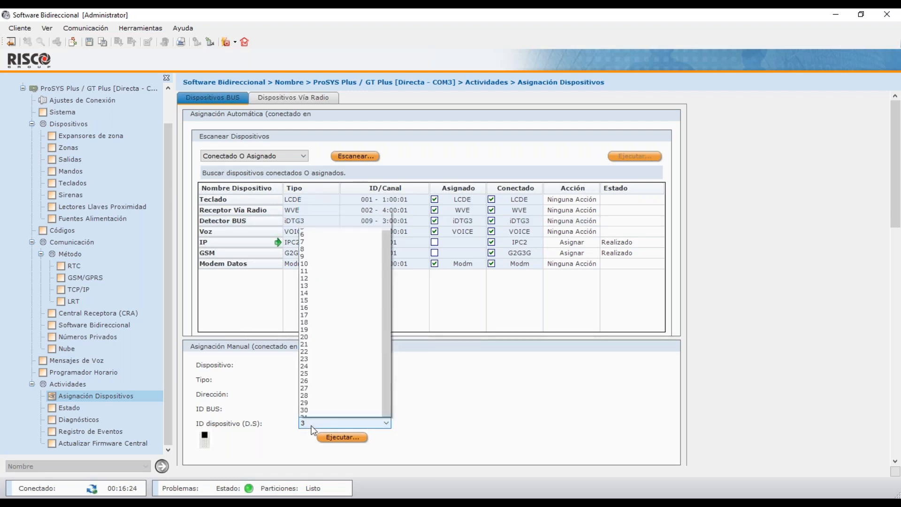
{"action": "left_click", "coordinate": [458, 435]}
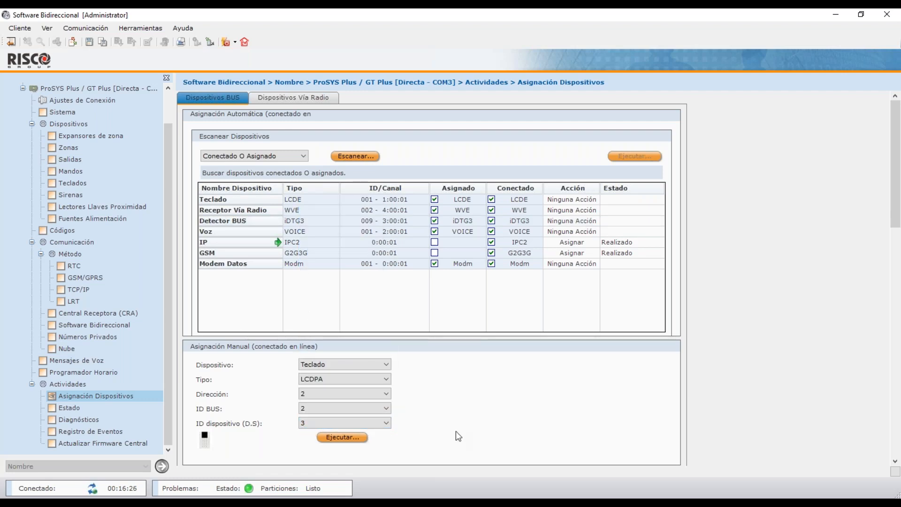
{"action": "left_click", "coordinate": [304, 406]}
{"action": "type", "text": "2"}
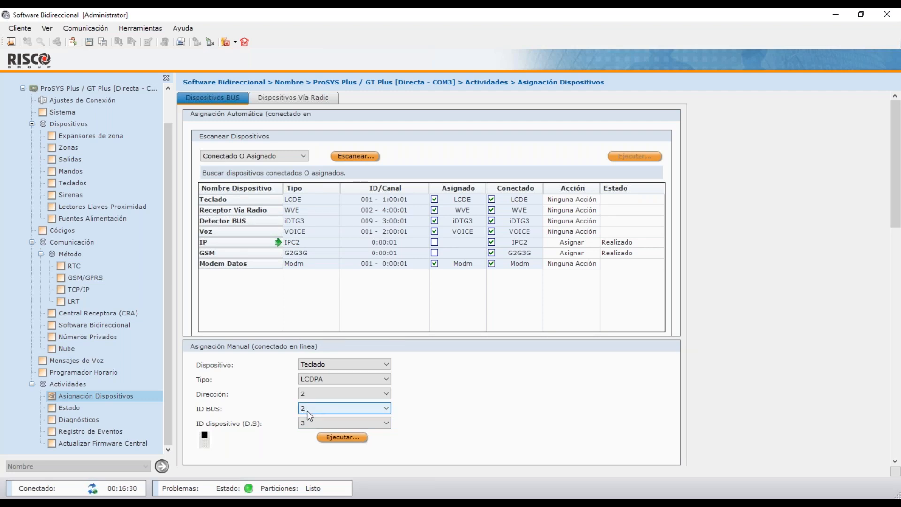
{"action": "left_click", "coordinate": [304, 422]}
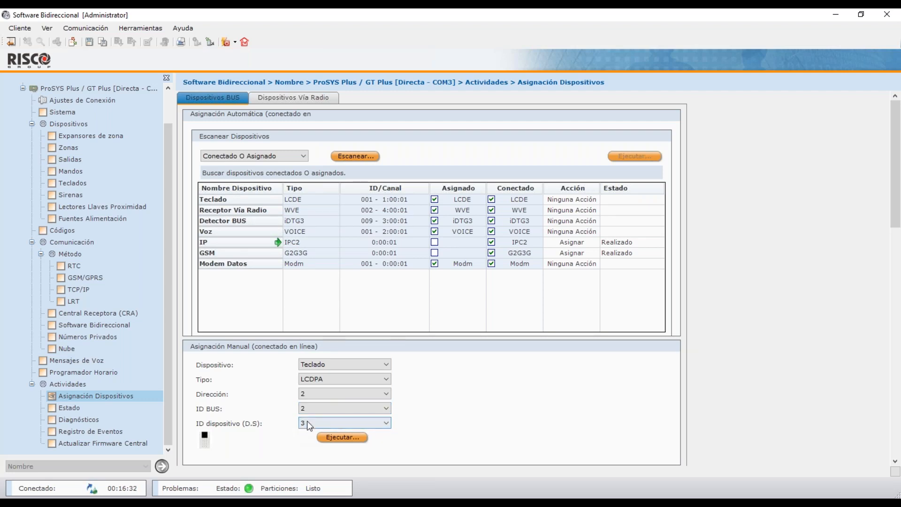
{"action": "left_click", "coordinate": [303, 412]}
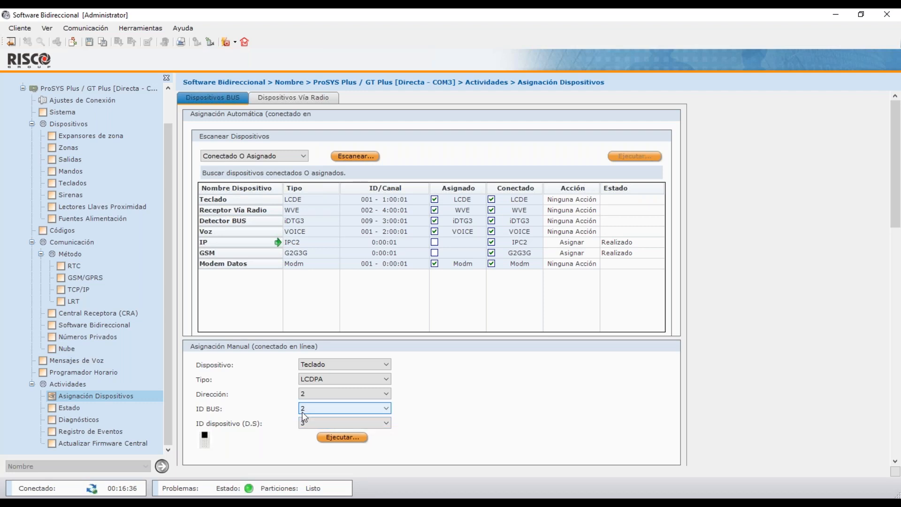
{"action": "left_click", "coordinate": [304, 423]}
{"action": "key", "text": "BackSpace"}
{"action": "type", "text": "3"}
Execute the manual LCDPA keypad assignment, then move to the panel status view.
{"action": "left_click", "coordinate": [334, 437]}
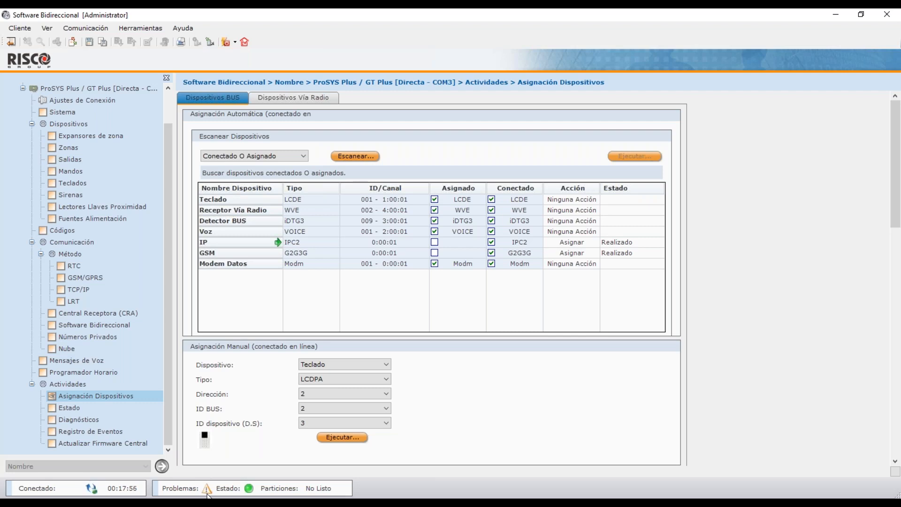
{"action": "key", "text": "Down"}
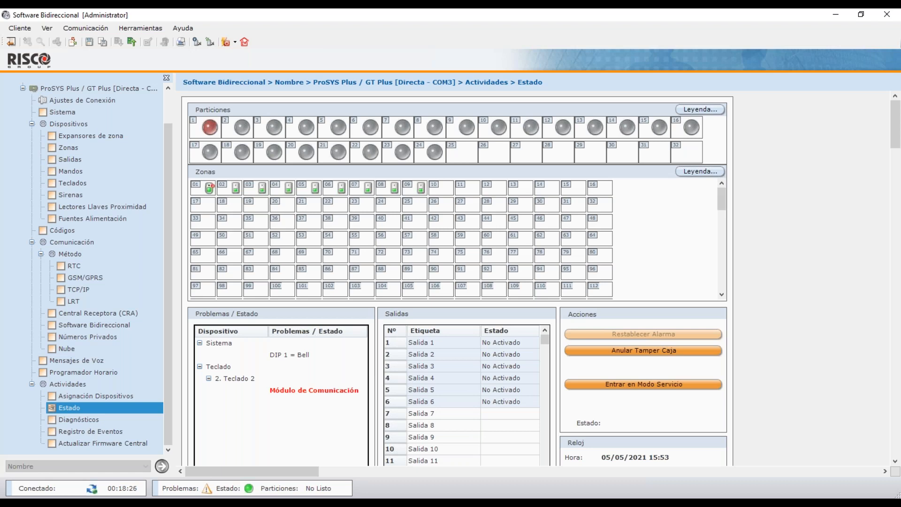
After seeing keypad 2 listed under problems, return to Asignación Dispositivos.
{"action": "left_click", "coordinate": [86, 396]}
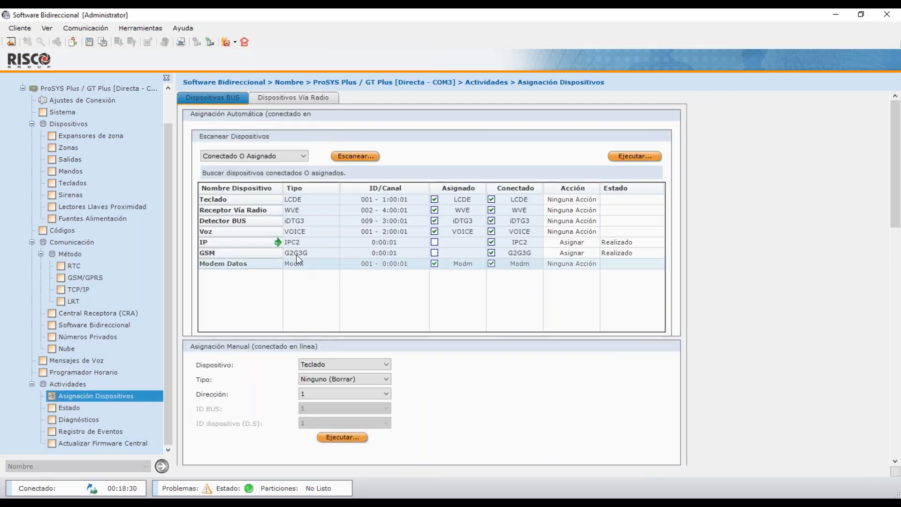
Rescan the BUS devices, showing the LCDPA keypad at 002-2:00:03 assigned but not connected.
{"action": "left_click", "coordinate": [354, 156]}
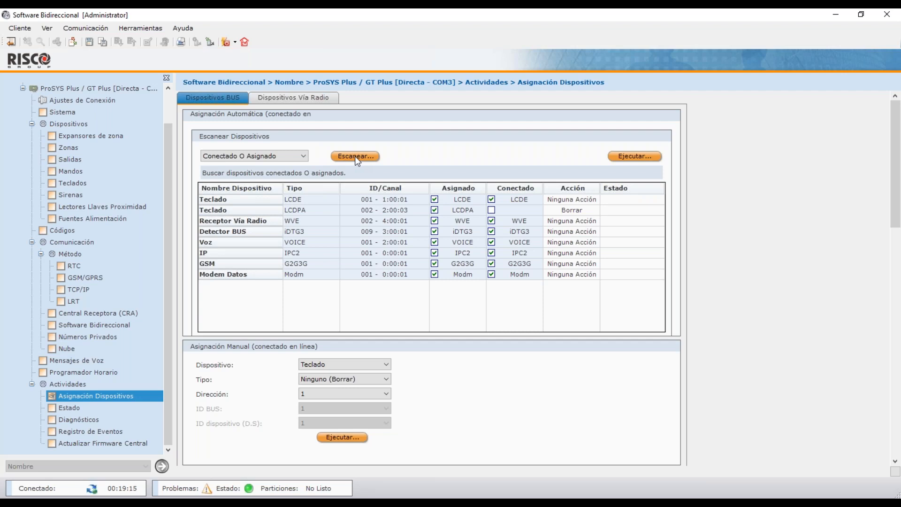
{"action": "left_click", "coordinate": [639, 157]}
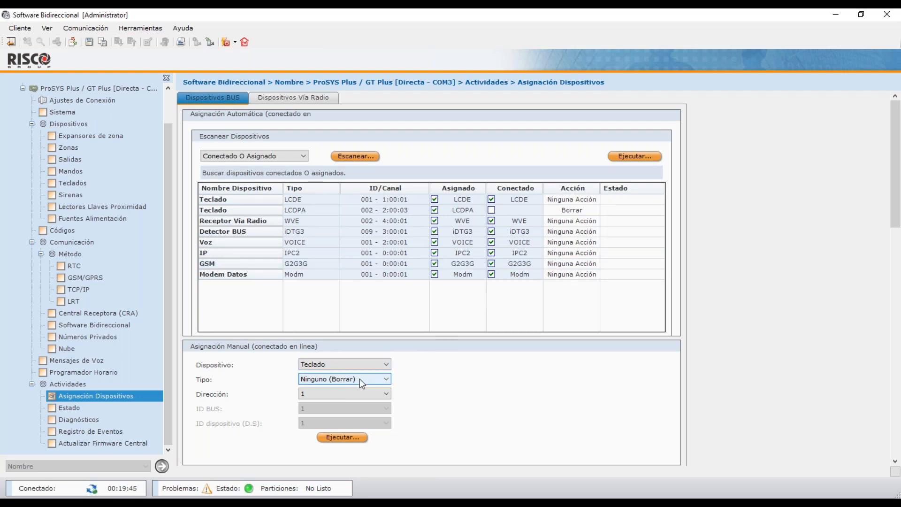
Delete the keypad at address 2 by manual assignment and view the system status page.
{"action": "left_click", "coordinate": [343, 396]}
{"action": "left_click", "coordinate": [338, 412]}
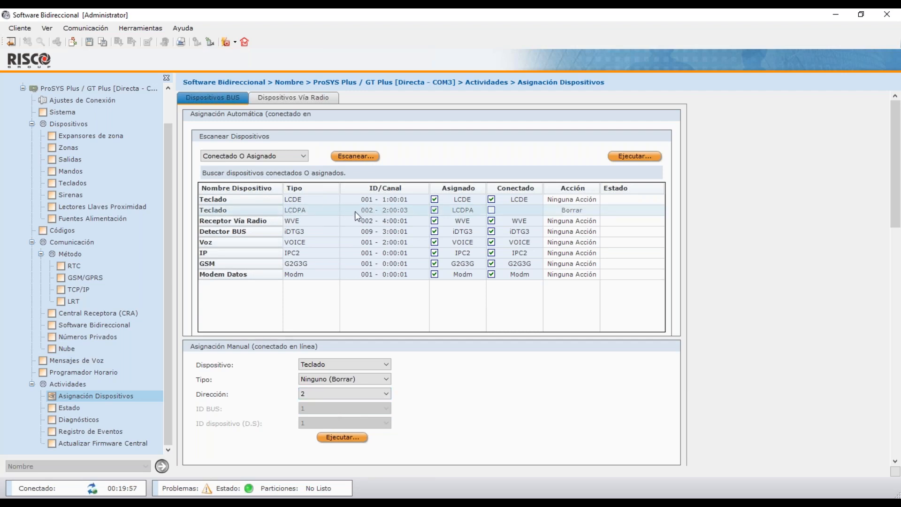
{"action": "left_click", "coordinate": [342, 438]}
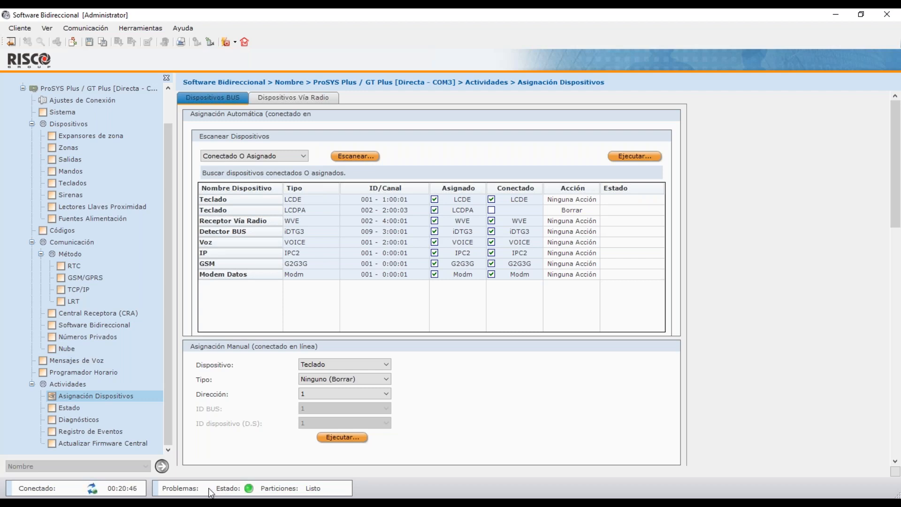
{"action": "key", "text": "Down"}
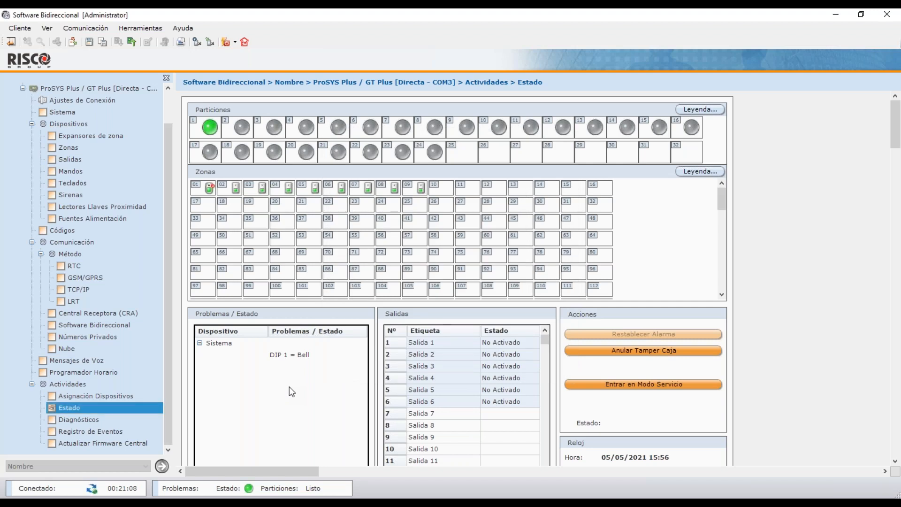
Go back to Asignación Dispositivos and show the Dispositivos Vía Radio form.
{"action": "left_click", "coordinate": [137, 395]}
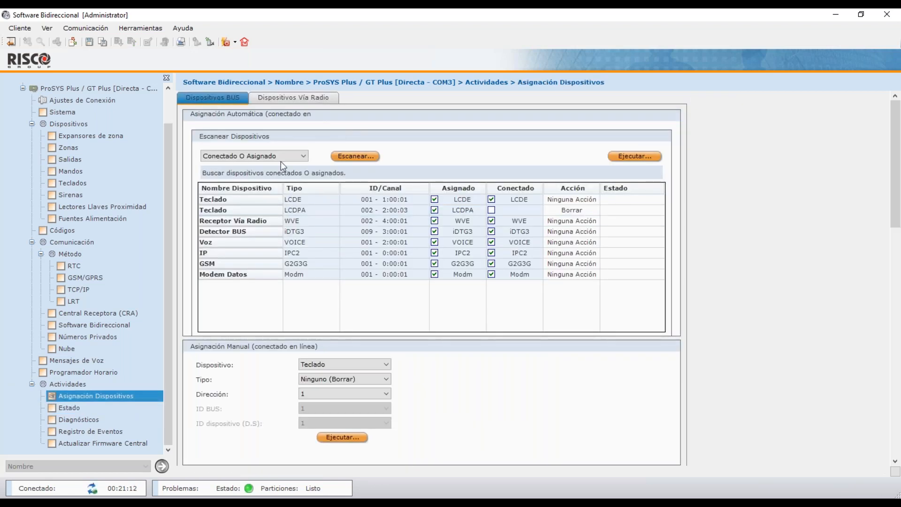
{"action": "left_click", "coordinate": [301, 93]}
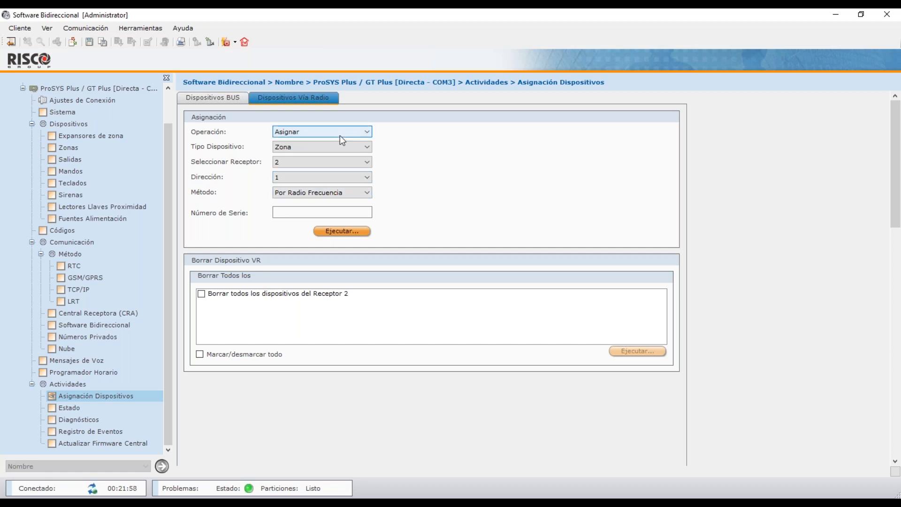
Set the wireless zone method to Por Número de Serie and enter serial 03948579.
{"action": "left_click", "coordinate": [351, 195]}
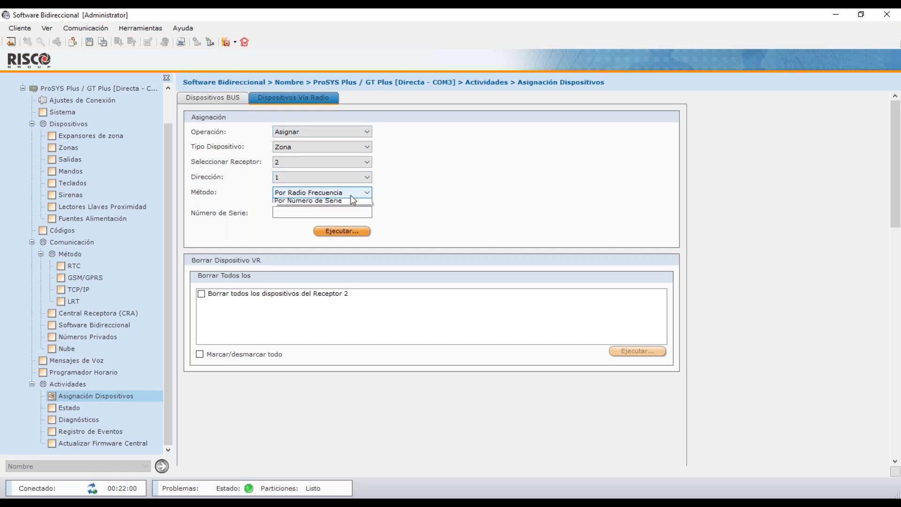
{"action": "left_click", "coordinate": [350, 209]}
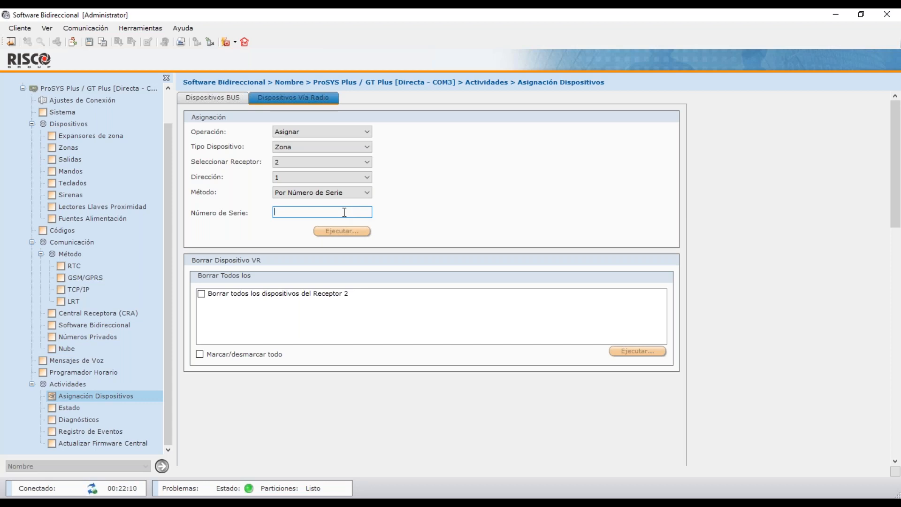
{"action": "type", "text": "03948579"}
Dismiss the Datos No Válidos warning, clear the rejected serial, and open Diagnósticos.
{"action": "key", "text": "Return"}
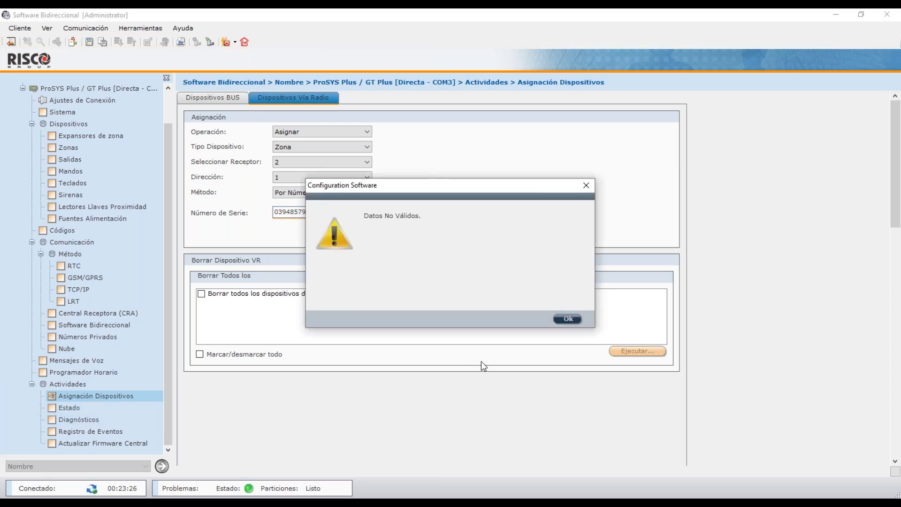
{"action": "left_click", "coordinate": [573, 318]}
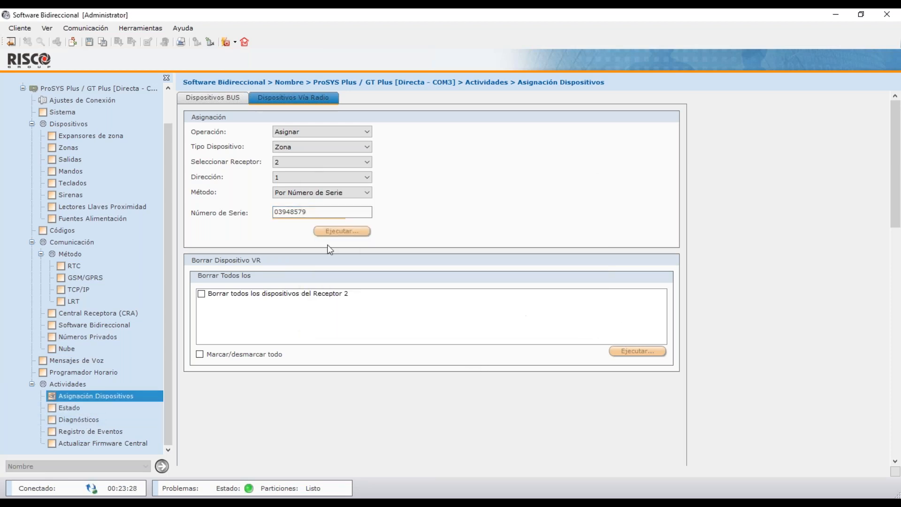
{"action": "double_click", "coordinate": [294, 212]}
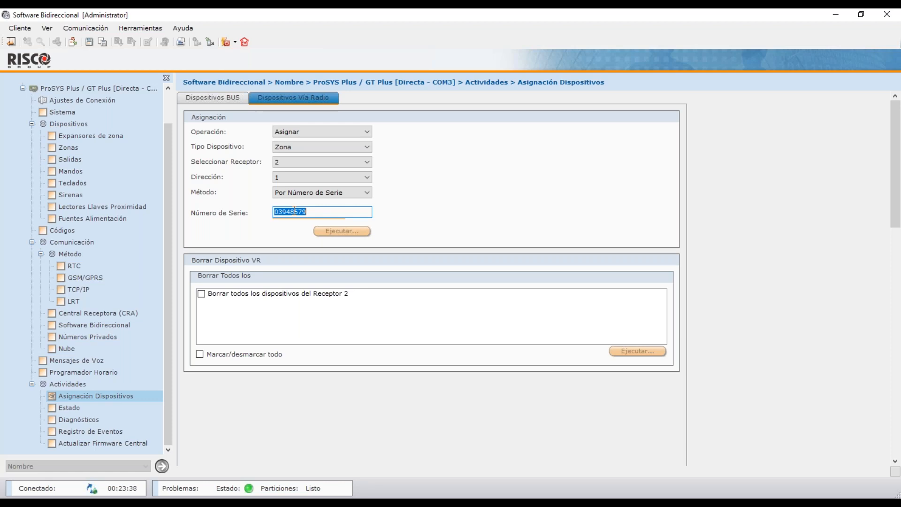
{"action": "key", "text": "BackSpace"}
{"action": "left_click", "coordinate": [79, 419]}
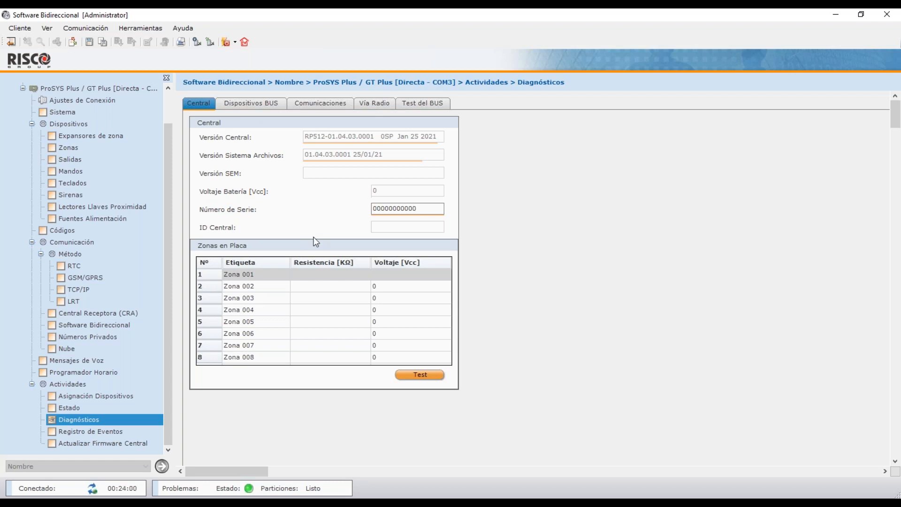
Run the central panel Test, check zones 003 and 006, then view Dispositivos BUS diagnostics.
{"action": "left_click", "coordinate": [429, 374]}
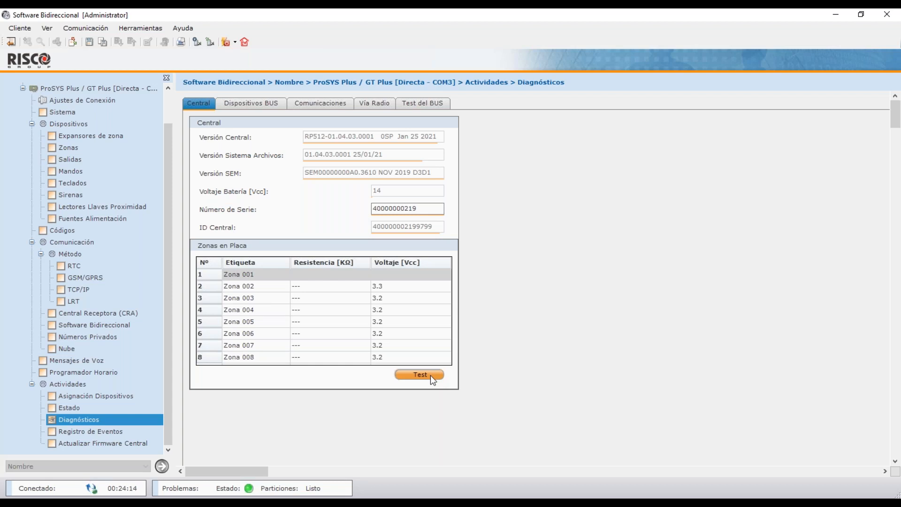
{"action": "left_click", "coordinate": [392, 297]}
{"action": "left_click", "coordinate": [376, 331]}
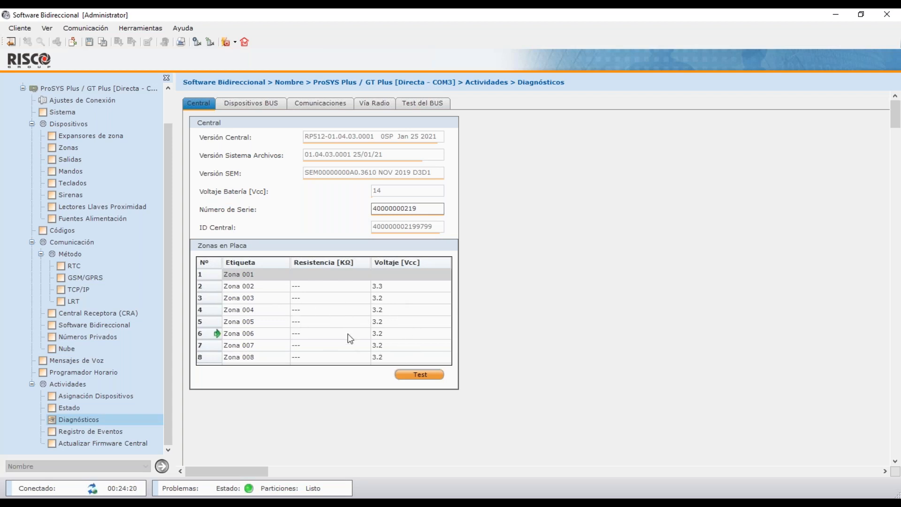
{"action": "left_click", "coordinate": [244, 104]}
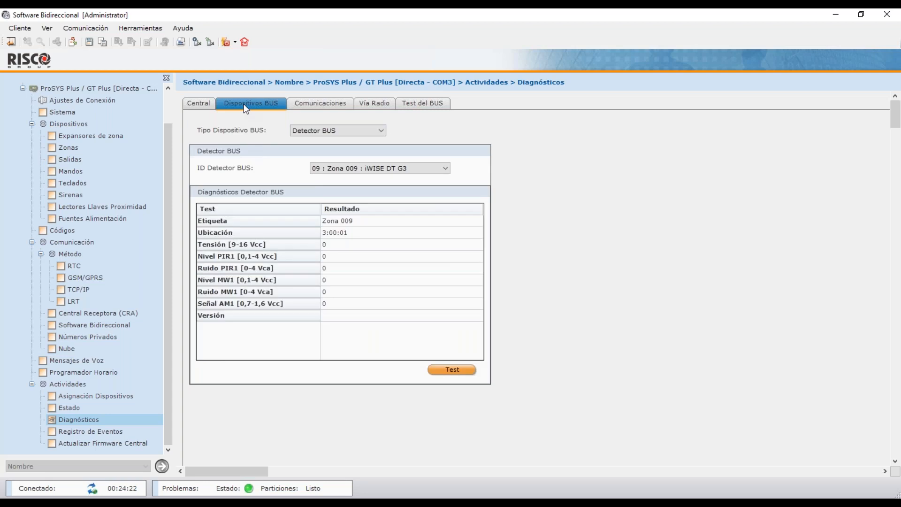
Review the BUS device types and test the Zona 009 detector, keeping Detector BUS.
{"action": "left_click", "coordinate": [328, 129]}
{"action": "left_click", "coordinate": [328, 137]}
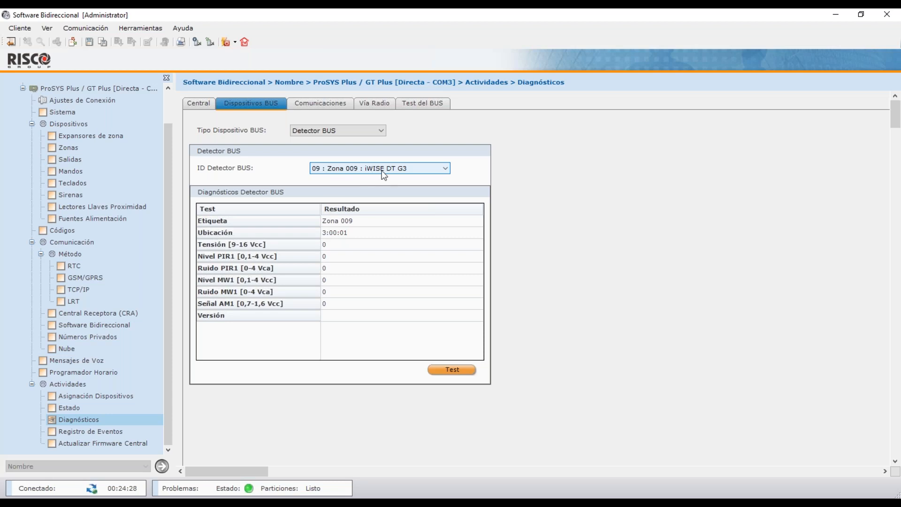
{"action": "left_click", "coordinate": [459, 370]}
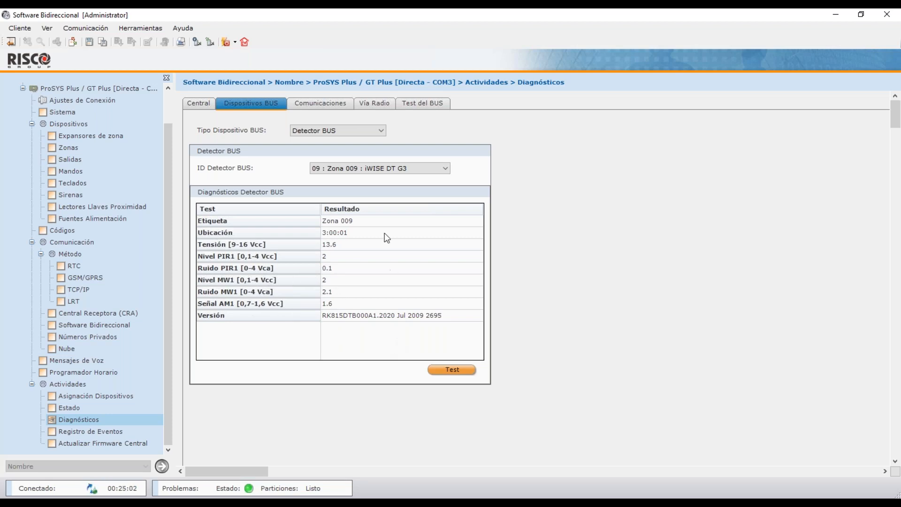
{"action": "left_click", "coordinate": [372, 133]}
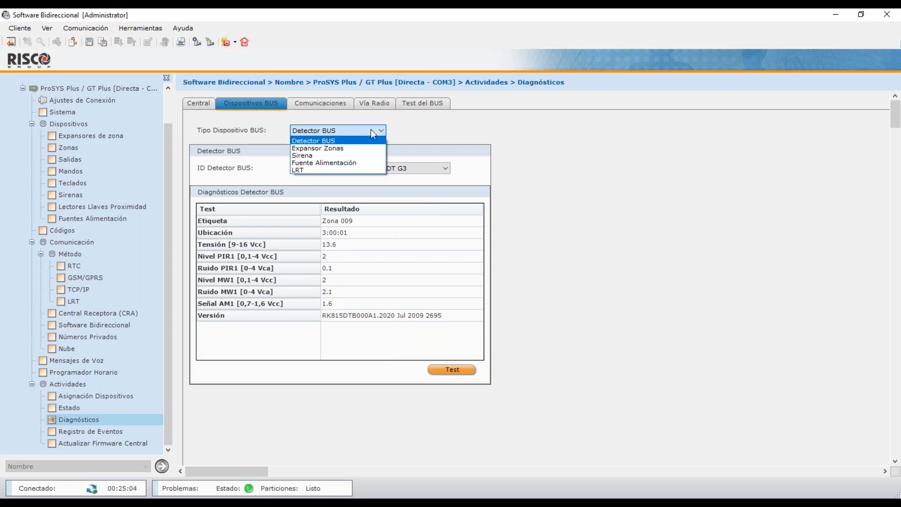
{"action": "left_click", "coordinate": [371, 129]}
Test the IP module with type IP, reporting WiFi Conectado at 192.168.025.180.
{"action": "left_click", "coordinate": [329, 103]}
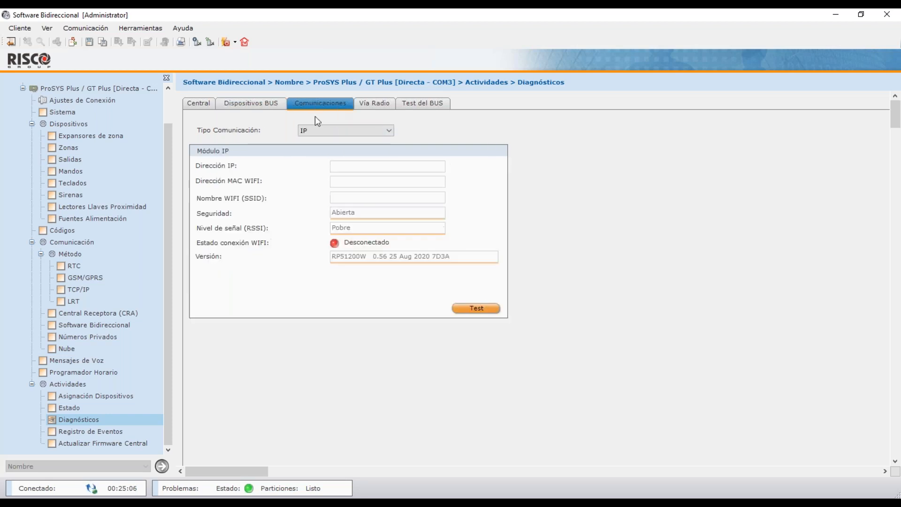
{"action": "left_click", "coordinate": [336, 128]}
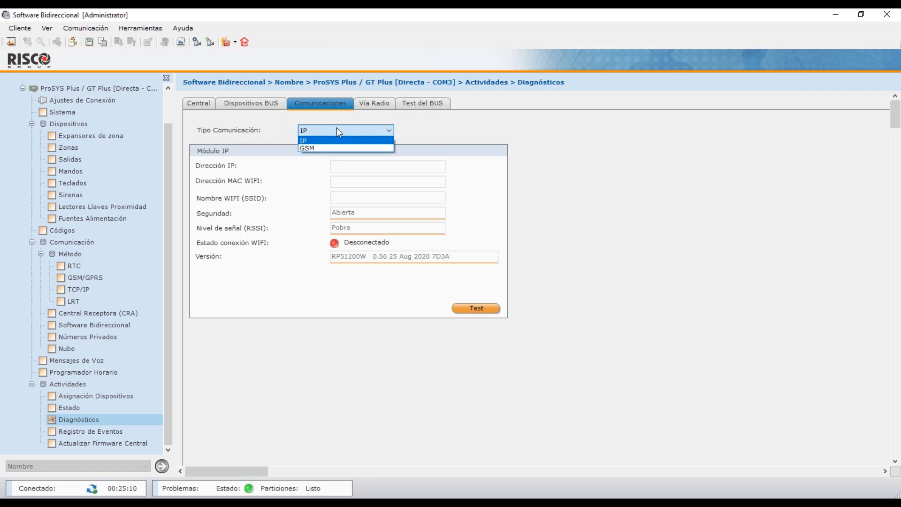
{"action": "left_click", "coordinate": [337, 129]}
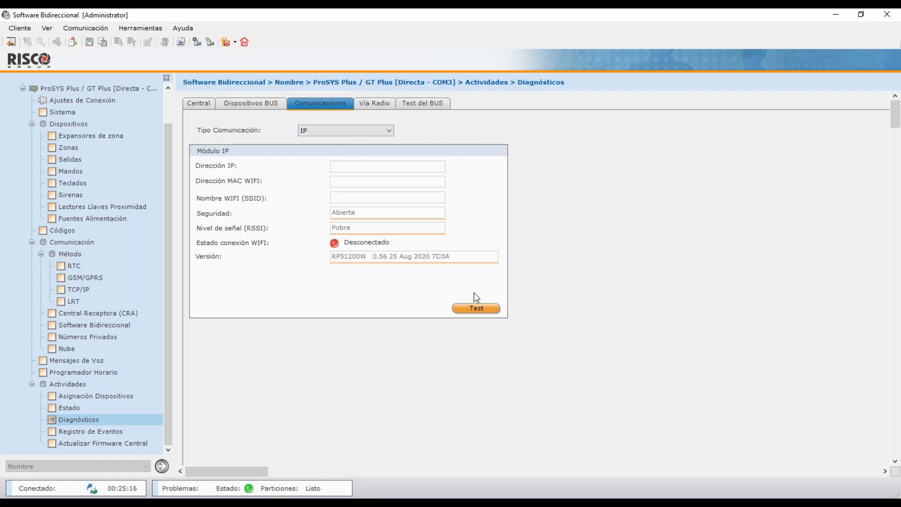
{"action": "left_click", "coordinate": [480, 307]}
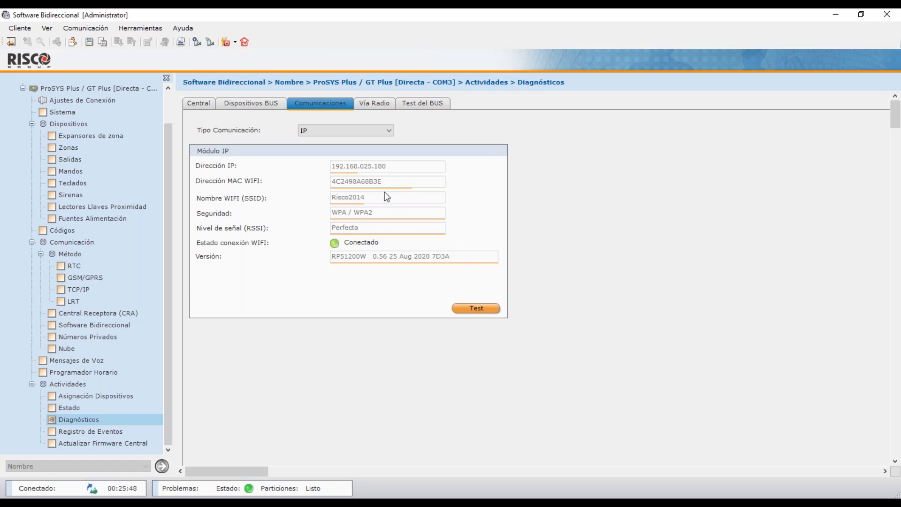
{"action": "left_click", "coordinate": [381, 134]}
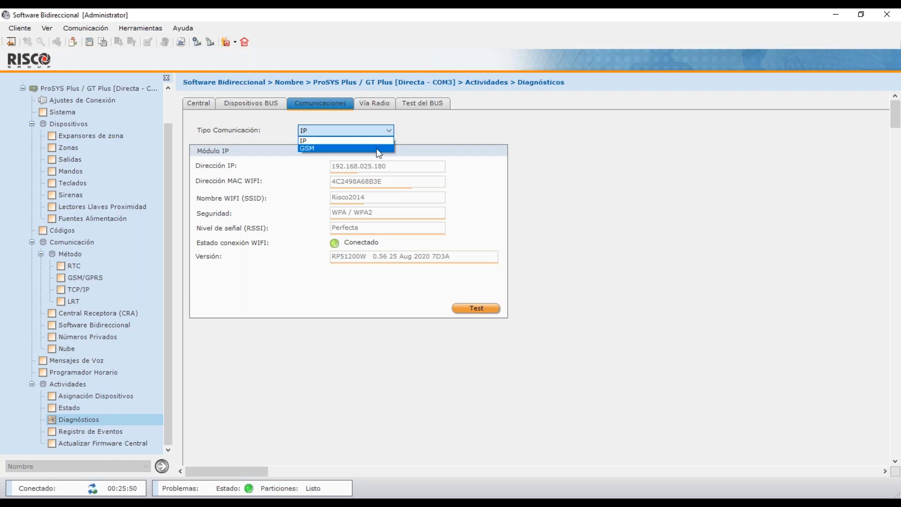
Test the GSM module for signal level and version, then move via Vía Radio to Test del BUS.
{"action": "left_click", "coordinate": [376, 149]}
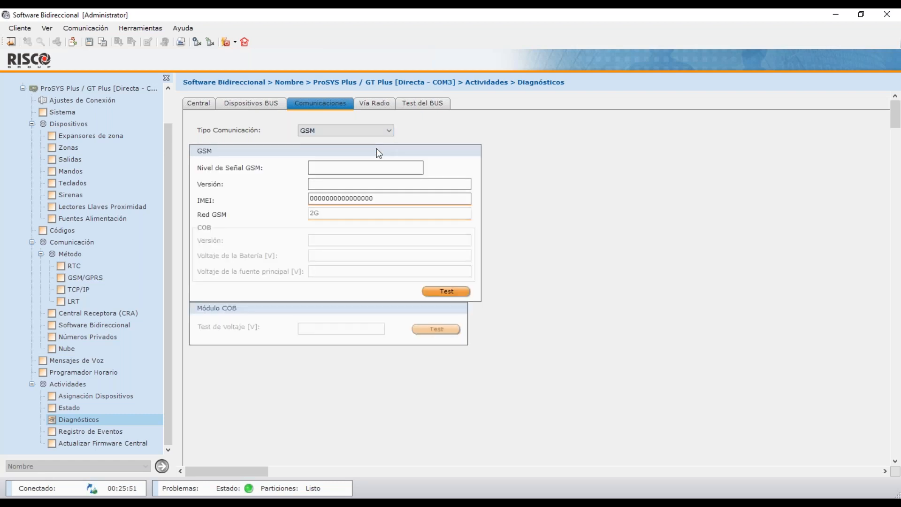
{"action": "left_click", "coordinate": [450, 292]}
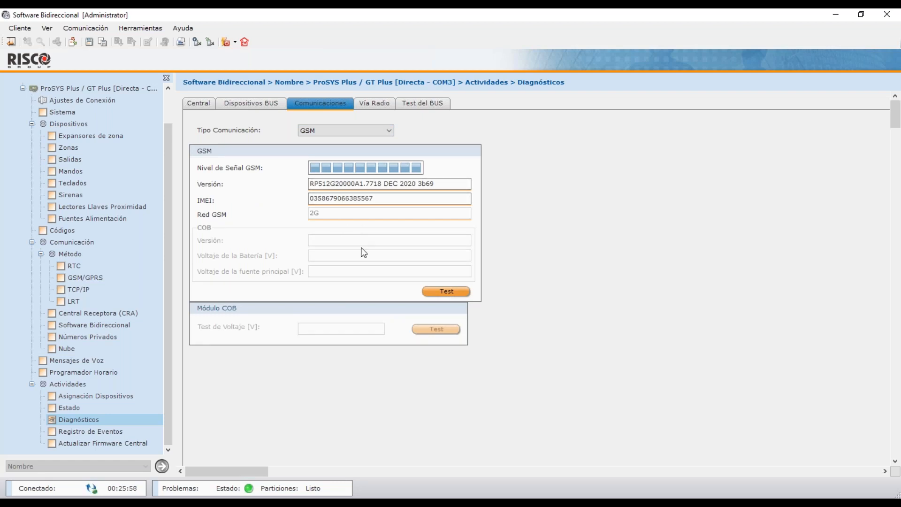
{"action": "left_click", "coordinate": [379, 105]}
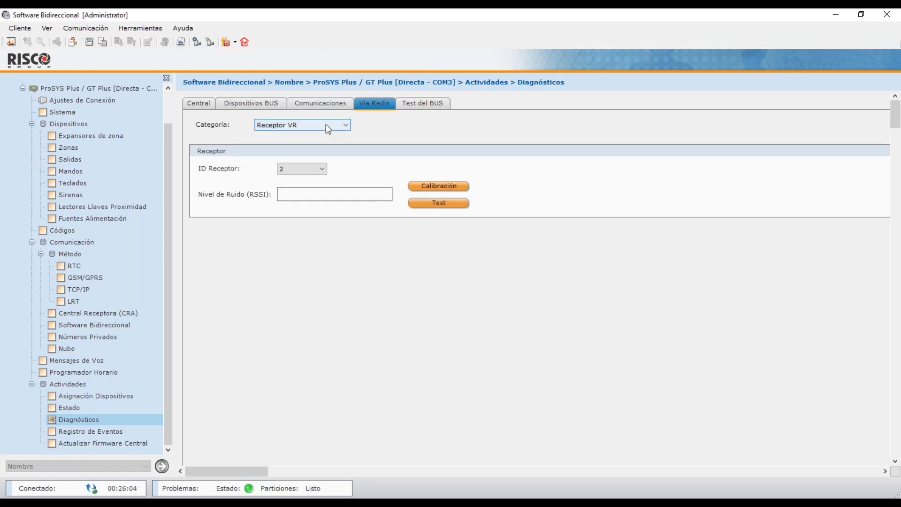
{"action": "left_click", "coordinate": [422, 104]}
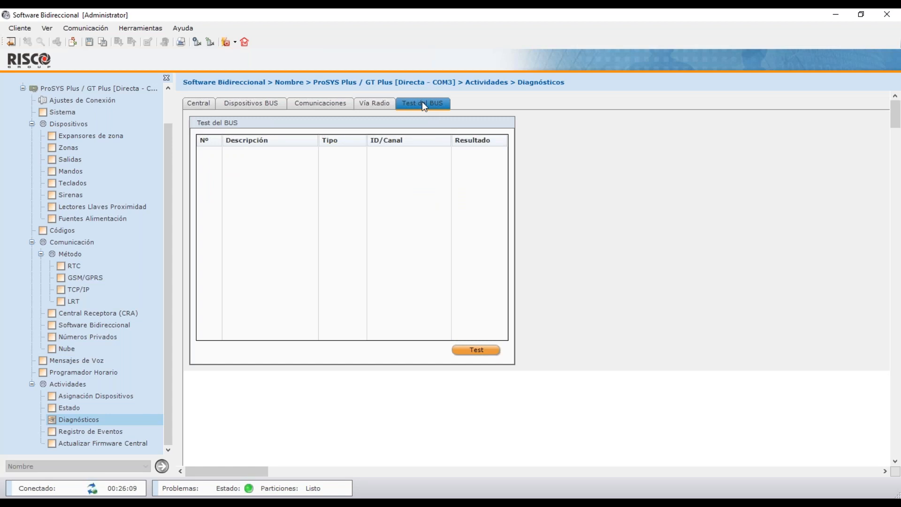
Test all seven BUS devices to scores of 100, then bring up the Servicio Remoto report window.
{"action": "left_click", "coordinate": [485, 353]}
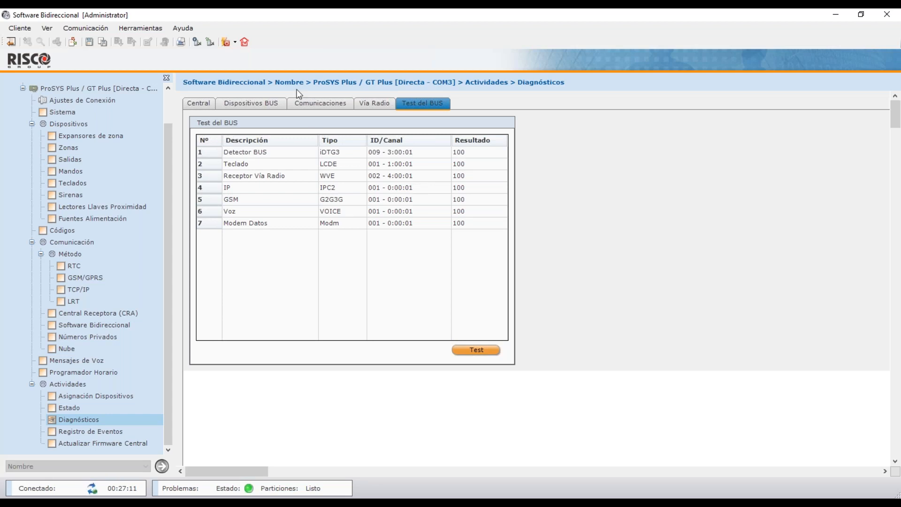
{"action": "left_click", "coordinate": [244, 43]}
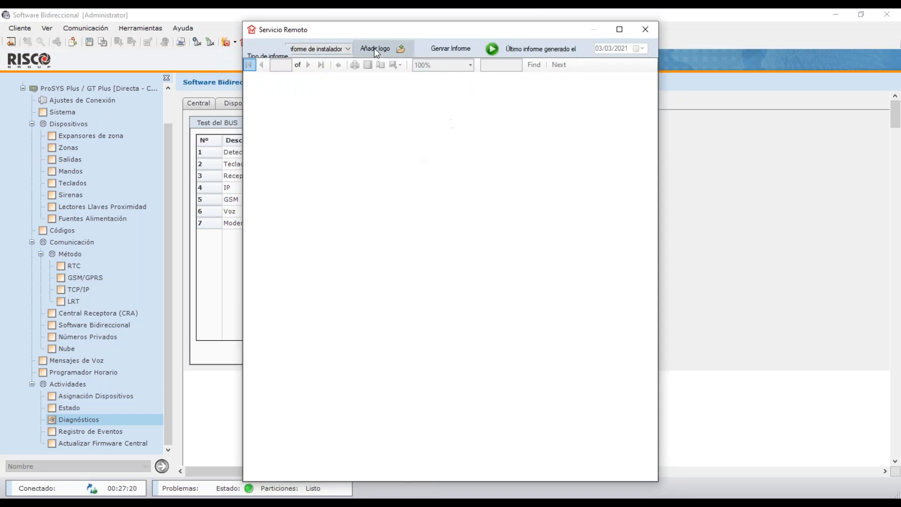
Generate the 3-page Informe de instalador showing panel details, battery OK 14V and system status OK.
{"action": "left_click", "coordinate": [479, 49]}
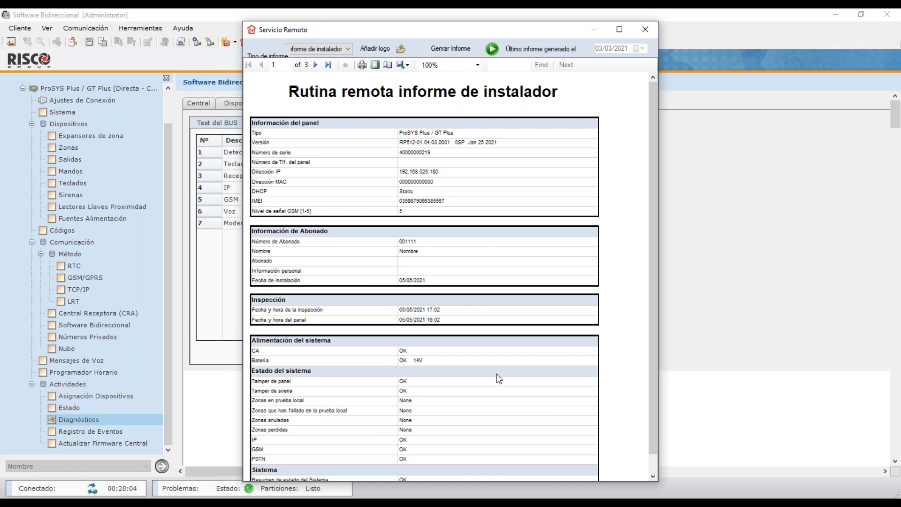
Scroll through the installer report and go to page 3, the last 40 events.
{"action": "scroll", "coordinate": [652, 255], "scroll_direction": "down", "scroll_amount": 1}
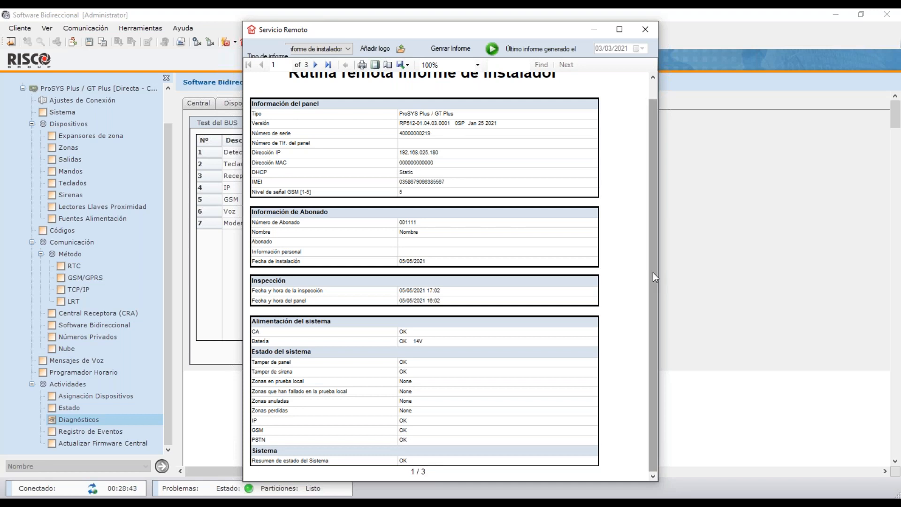
{"action": "left_click_drag", "start_coordinate": [652, 272], "coordinate": [652, 258]}
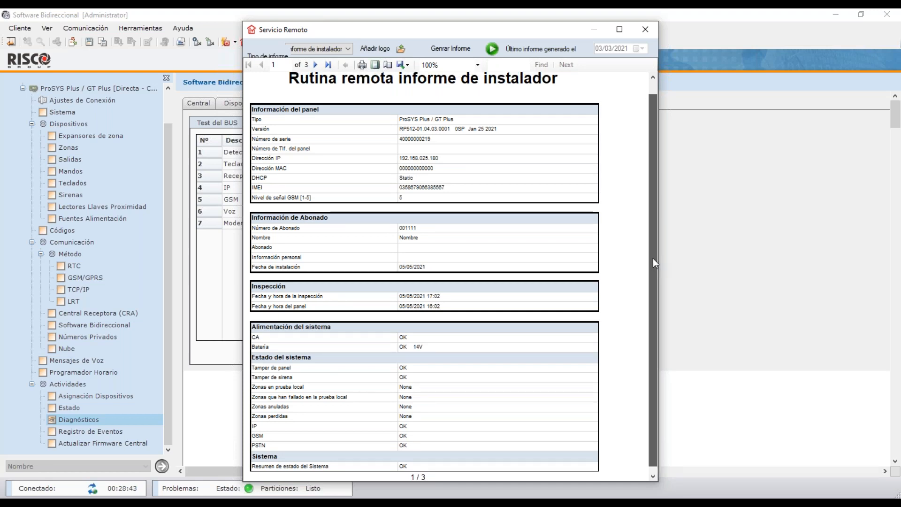
{"action": "scroll", "coordinate": [653, 259], "scroll_direction": "down", "scroll_amount": 3}
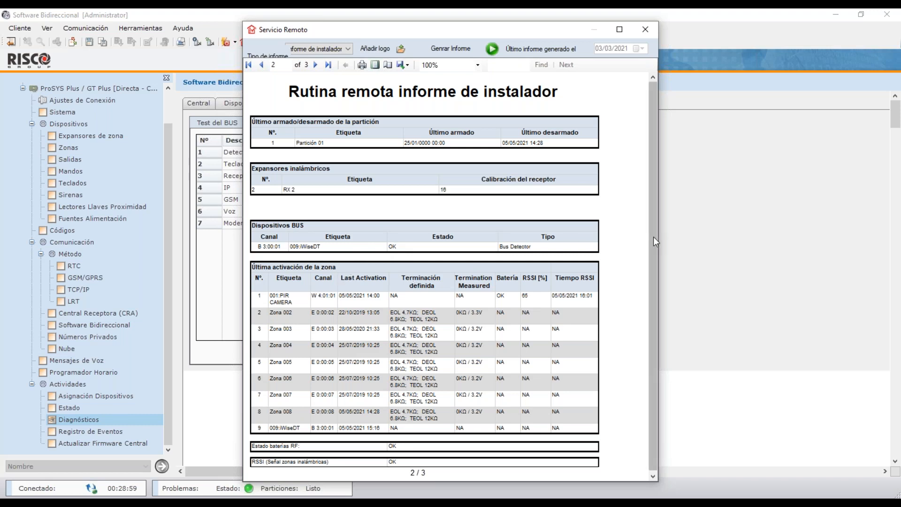
{"action": "scroll", "coordinate": [654, 238], "scroll_direction": "down", "scroll_amount": 1}
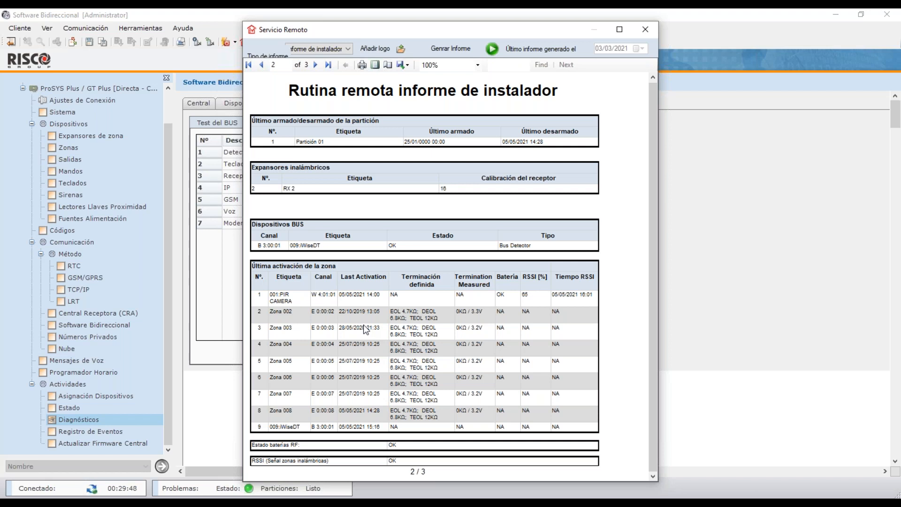
{"action": "left_click", "coordinate": [732, 69]}
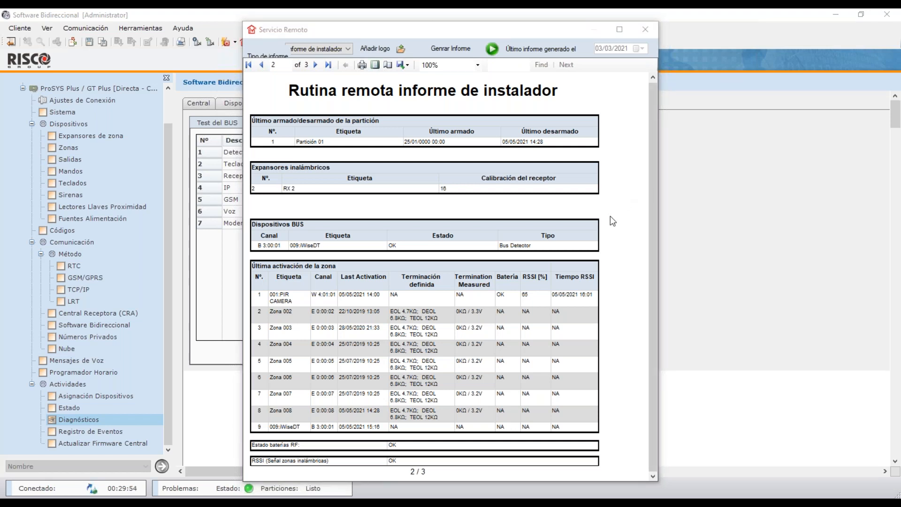
{"action": "left_click", "coordinate": [319, 69]}
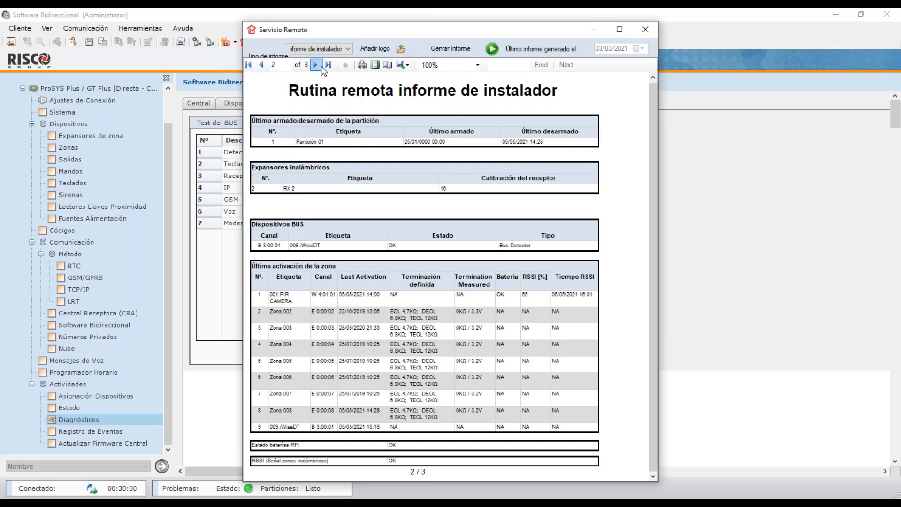
{"action": "left_click", "coordinate": [317, 65]}
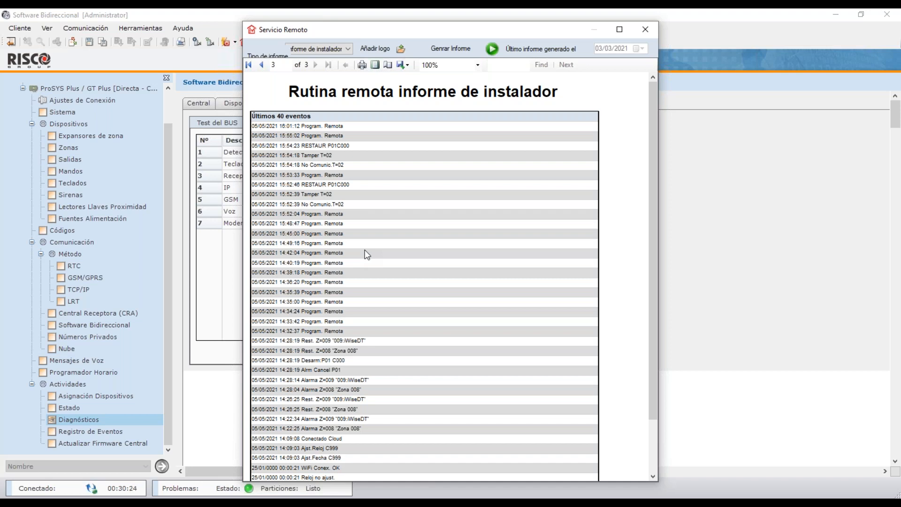
Check the report's export formats without exporting, then close the Servicio Remoto window.
{"action": "left_click_drag", "start_coordinate": [651, 201], "coordinate": [656, 214]}
{"action": "left_click_drag", "start_coordinate": [656, 214], "coordinate": [656, 188]}
{"action": "left_click", "coordinate": [399, 67]}
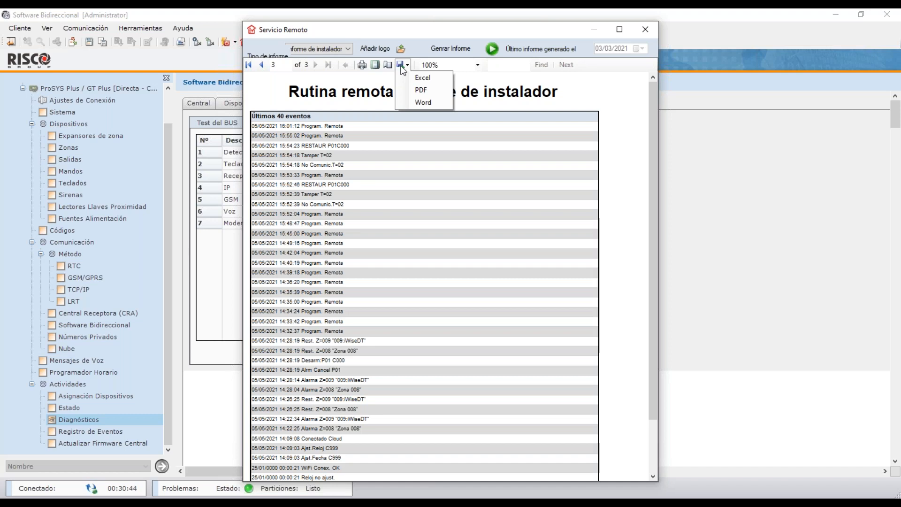
{"action": "left_click", "coordinate": [608, 28]}
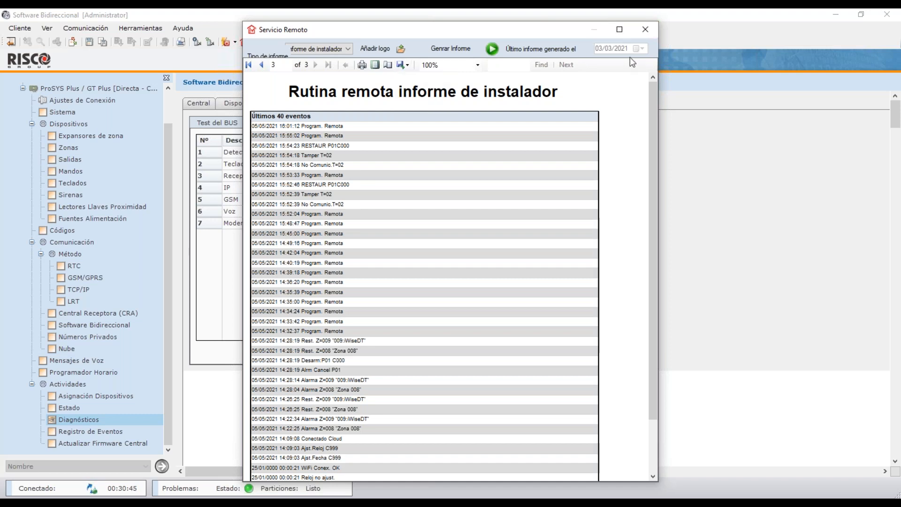
{"action": "left_click", "coordinate": [646, 33]}
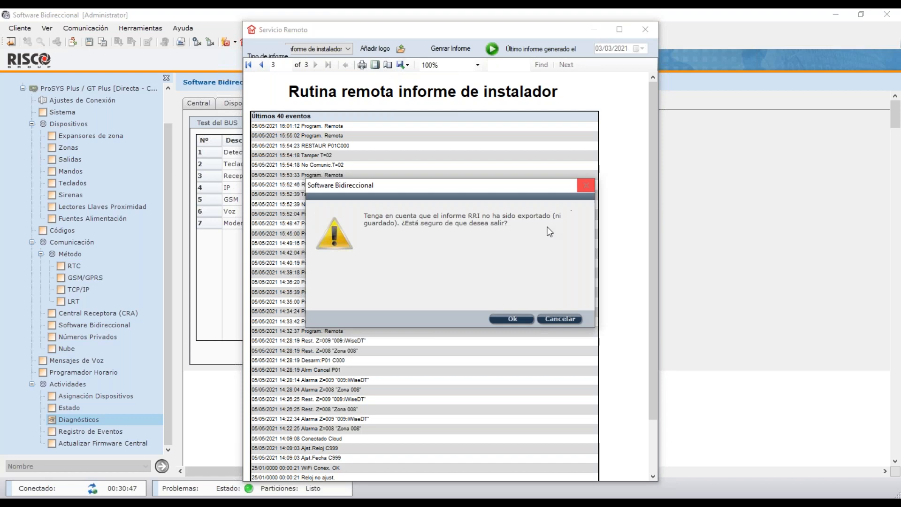
Discard the unexported report and show Sistema with 512 zones and 24 partitions.
{"action": "left_click", "coordinate": [515, 318]}
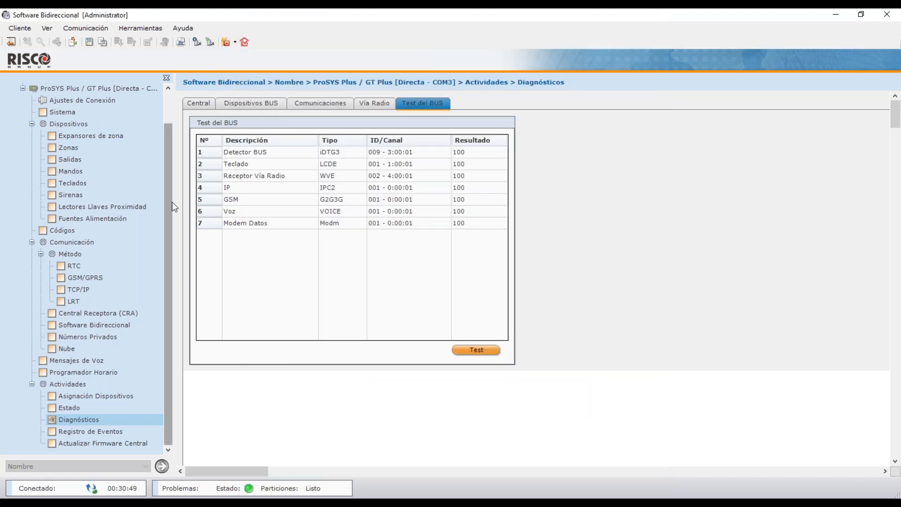
{"action": "left_click", "coordinate": [67, 113]}
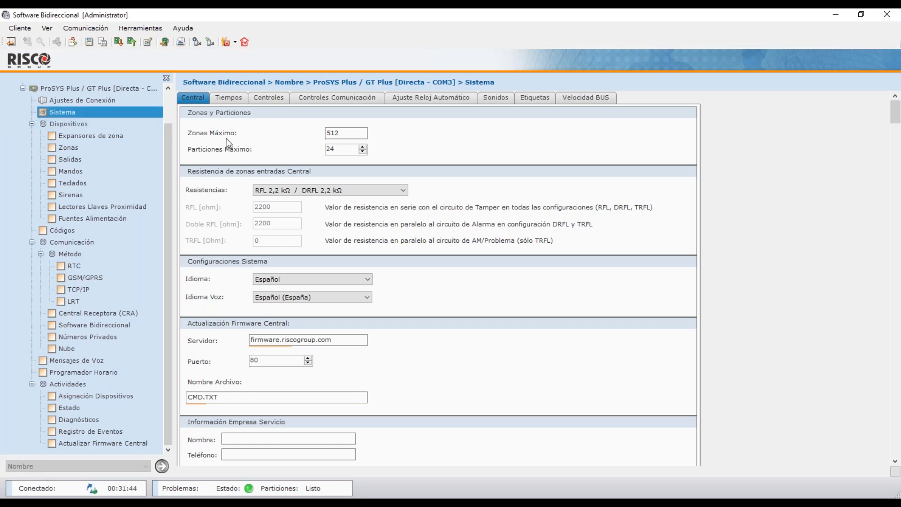
{"action": "left_click", "coordinate": [346, 132]}
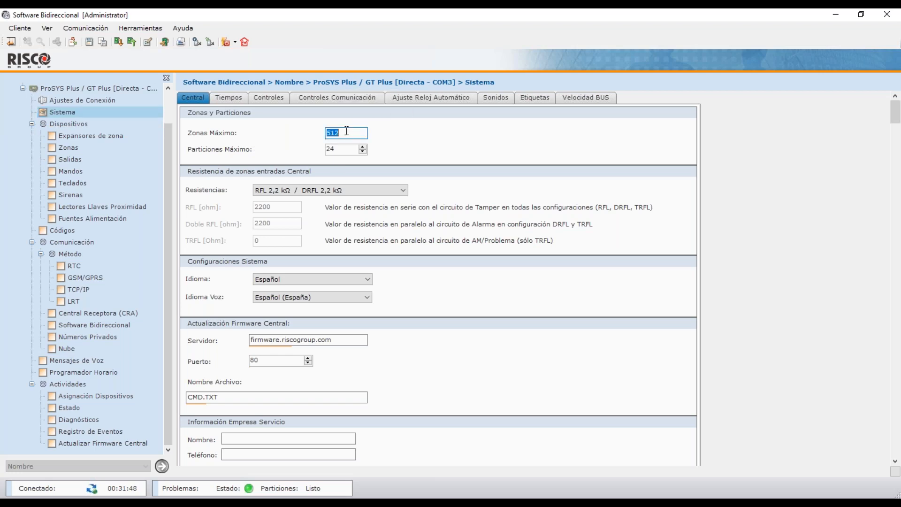
{"action": "left_click", "coordinate": [346, 131]}
{"action": "mouse_move", "coordinate": [346, 149]}
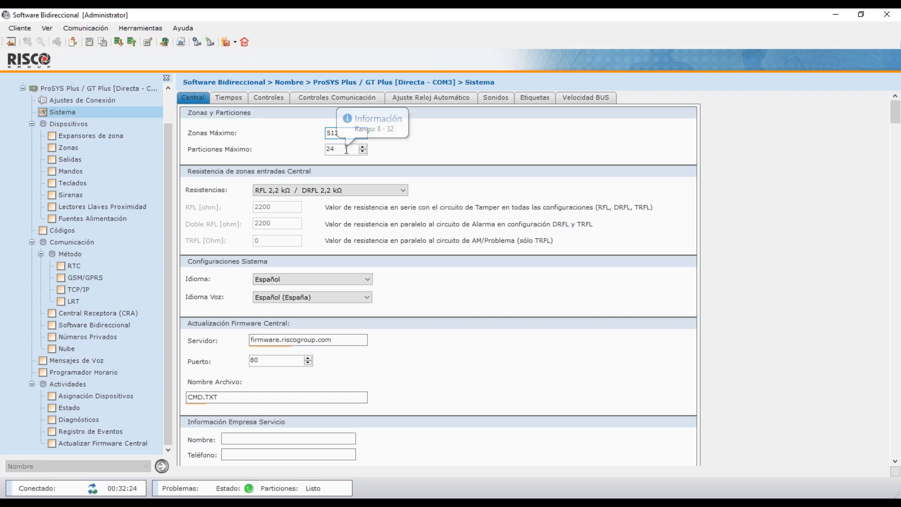
{"action": "left_click", "coordinate": [347, 149]}
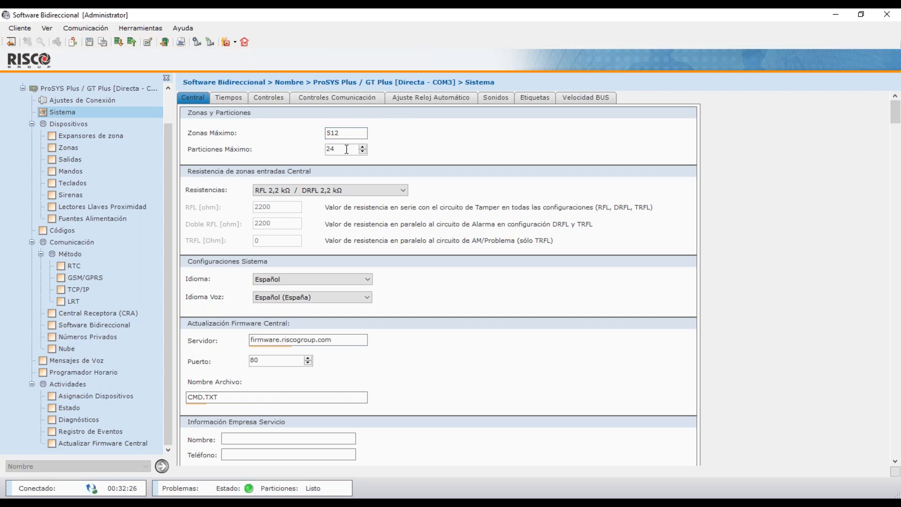
Switch Resistencias to Personalizado and set RFL 2200, Doble RFL 2200 and TRFL 0 ohms.
{"action": "mouse_move", "coordinate": [365, 151]}
{"action": "left_click", "coordinate": [359, 190]}
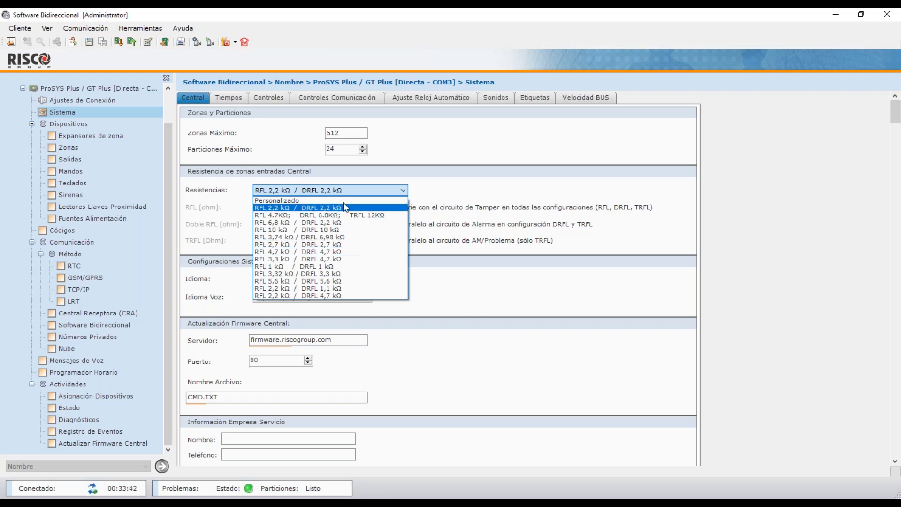
{"action": "left_click", "coordinate": [341, 202]}
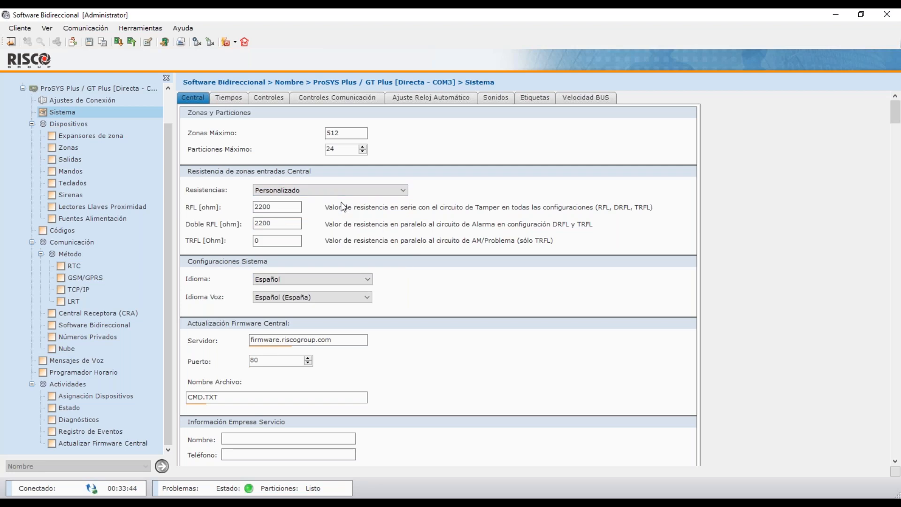
{"action": "double_click", "coordinate": [265, 207]}
{"action": "double_click", "coordinate": [269, 221]}
{"action": "key", "text": "Tab"}
{"action": "left_click", "coordinate": [278, 207]}
{"action": "left_click", "coordinate": [291, 223]}
{"action": "left_click", "coordinate": [295, 241]}
{"action": "left_click", "coordinate": [302, 280]}
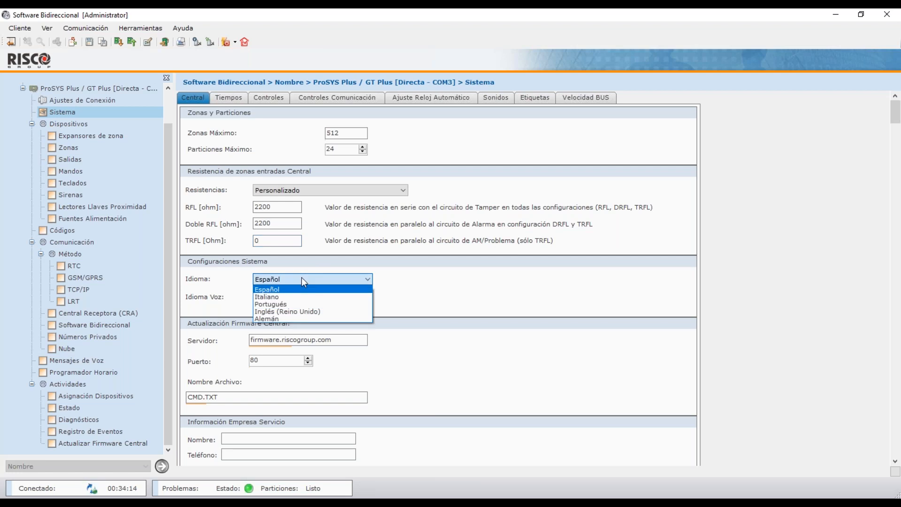
{"action": "left_click", "coordinate": [302, 280]}
{"action": "left_click", "coordinate": [310, 297]}
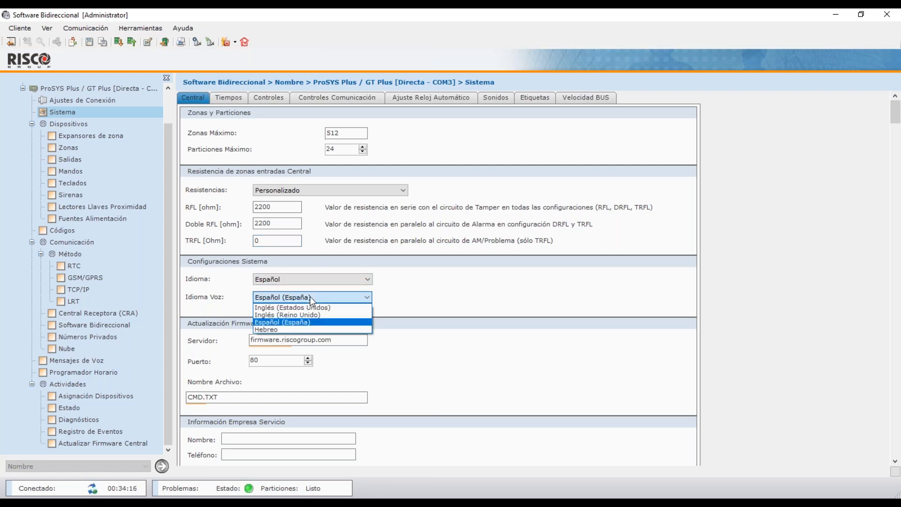
{"action": "left_click", "coordinate": [310, 296]}
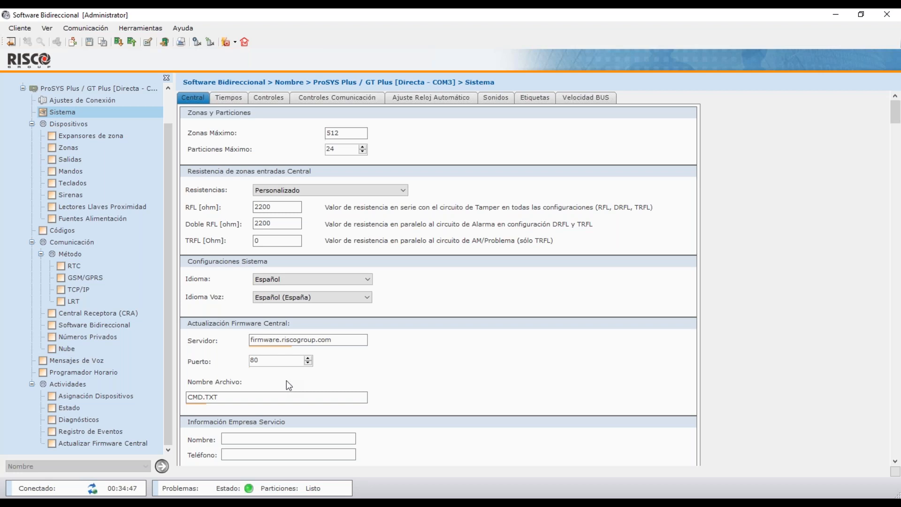
Scroll back to the top of Sistema, look at Tiempos, then show the Central settings.
{"action": "left_click", "coordinate": [894, 461]}
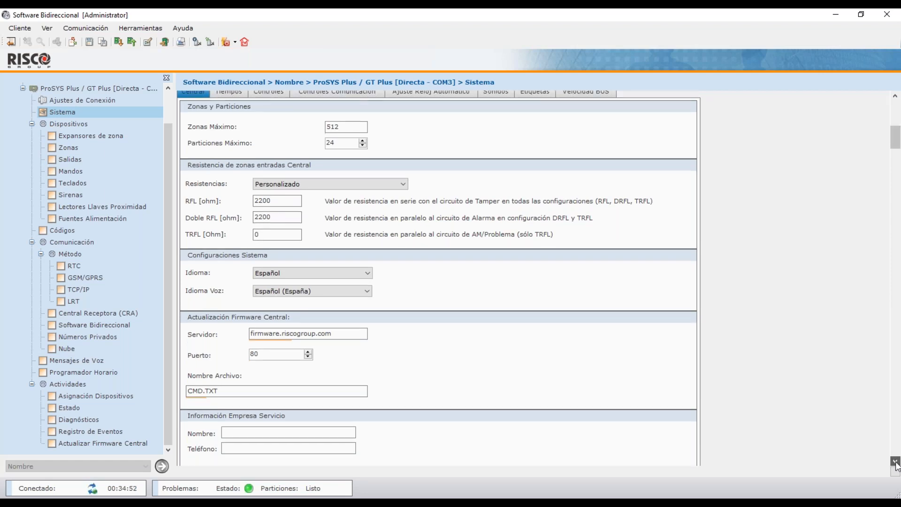
{"action": "left_click", "coordinate": [895, 462]}
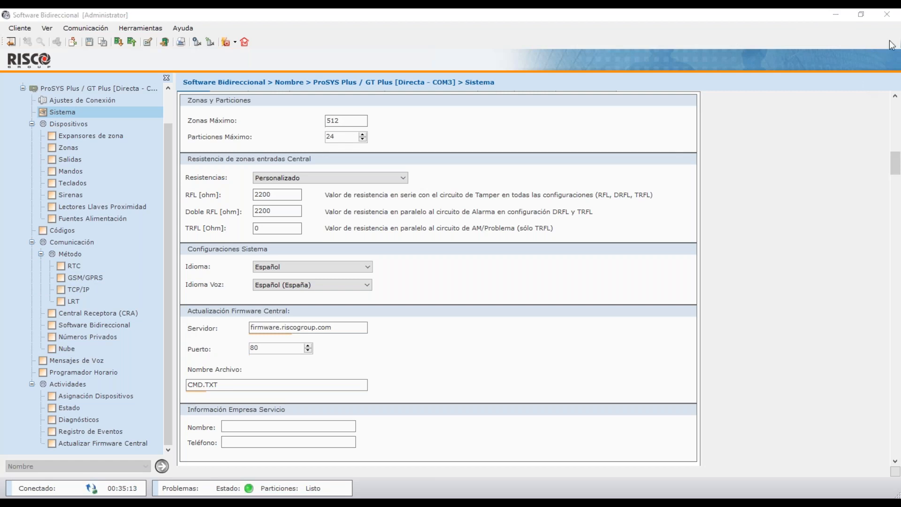
{"action": "left_click", "coordinate": [896, 152]}
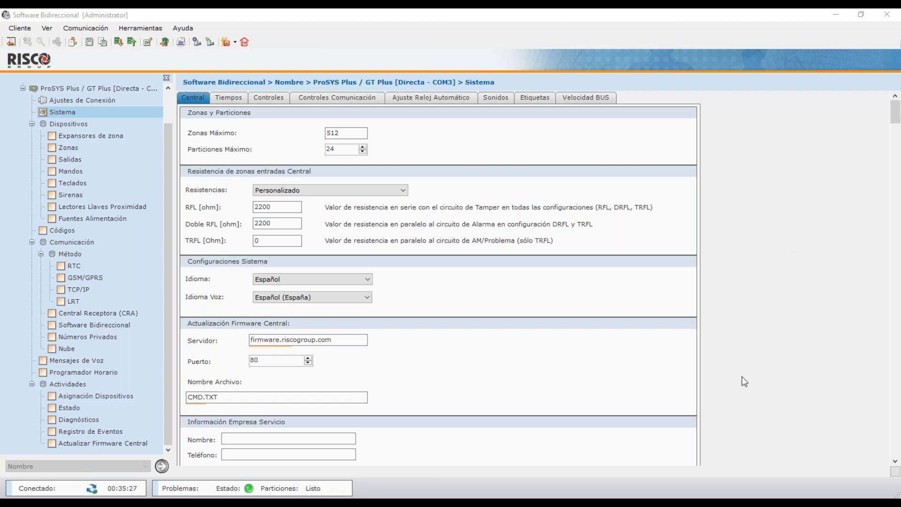
{"action": "left_click", "coordinate": [235, 96]}
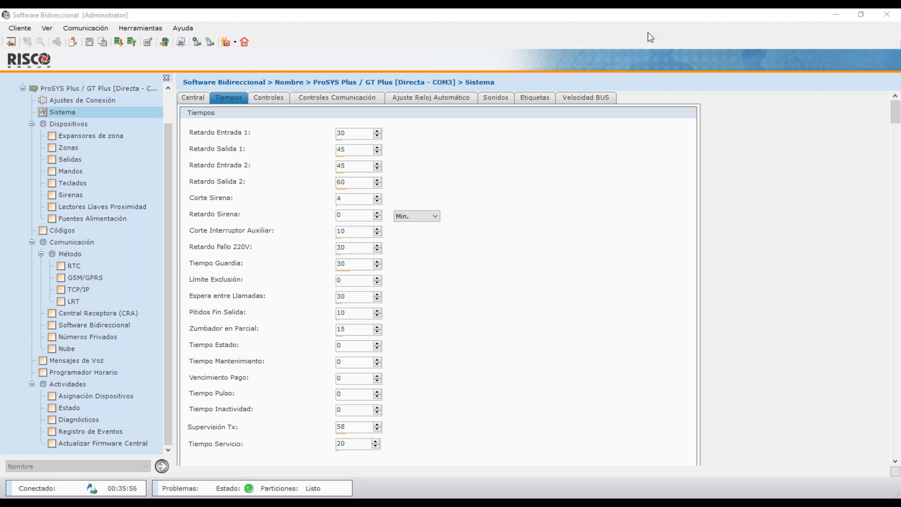
{"action": "left_click", "coordinate": [199, 98]}
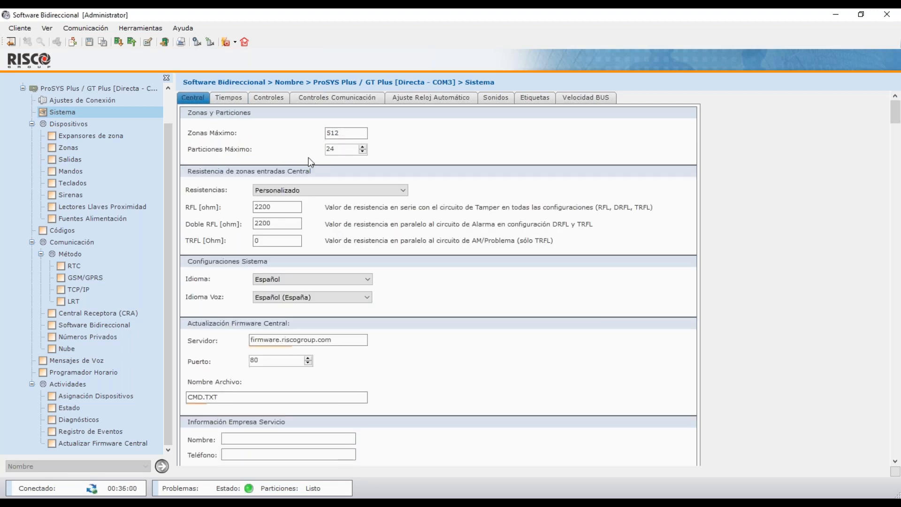
{"action": "mouse_move", "coordinate": [340, 150]}
Return to Tiempos and scroll down to Supervisión Tx 58 and Vía Radio interference Ninguno.
{"action": "left_click", "coordinate": [244, 101]}
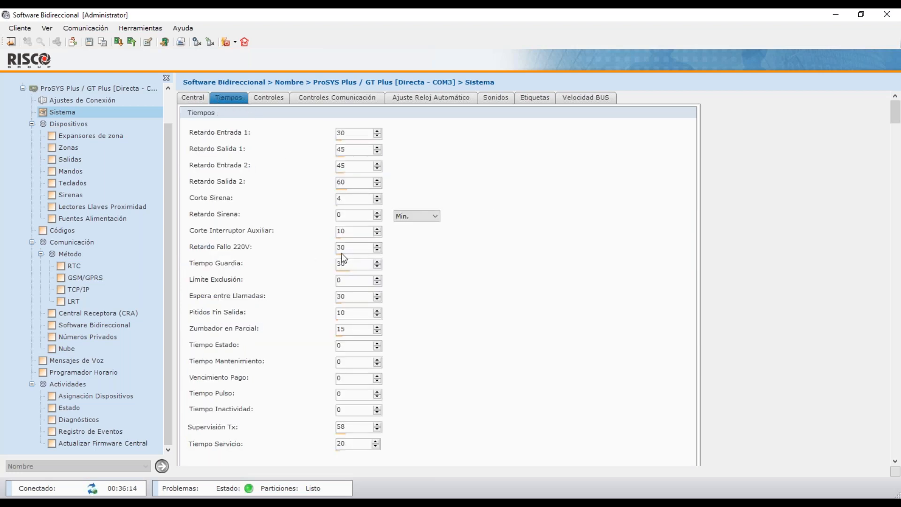
{"action": "mouse_move", "coordinate": [367, 249]}
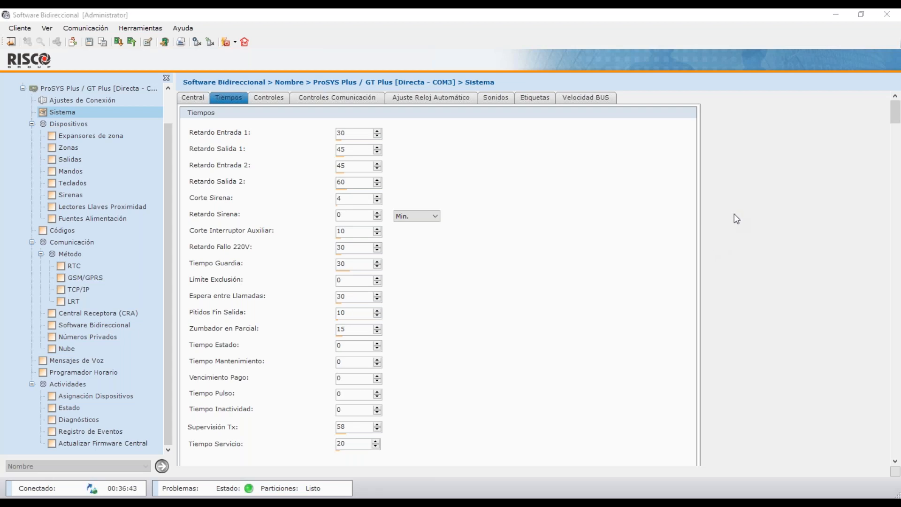
{"action": "left_click_drag", "start_coordinate": [895, 112], "coordinate": [897, 454]}
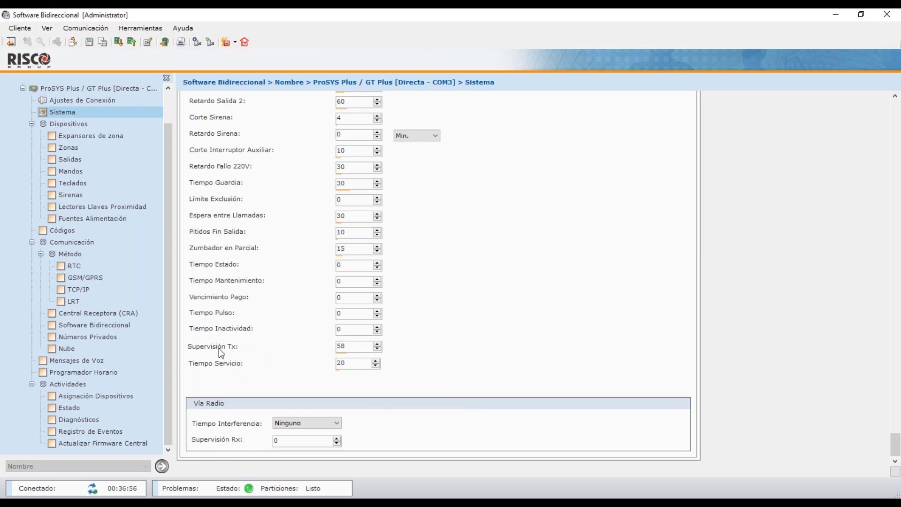
Enter 3 as the Vía Radio Supervisión Rx value on the Tiempos tab.
{"action": "left_click_drag", "start_coordinate": [356, 349], "coordinate": [336, 347]}
{"action": "left_click", "coordinate": [278, 439]}
{"action": "type", "text": "0"}
{"action": "left_click", "coordinate": [284, 440]}
{"action": "type", "text": "3"}
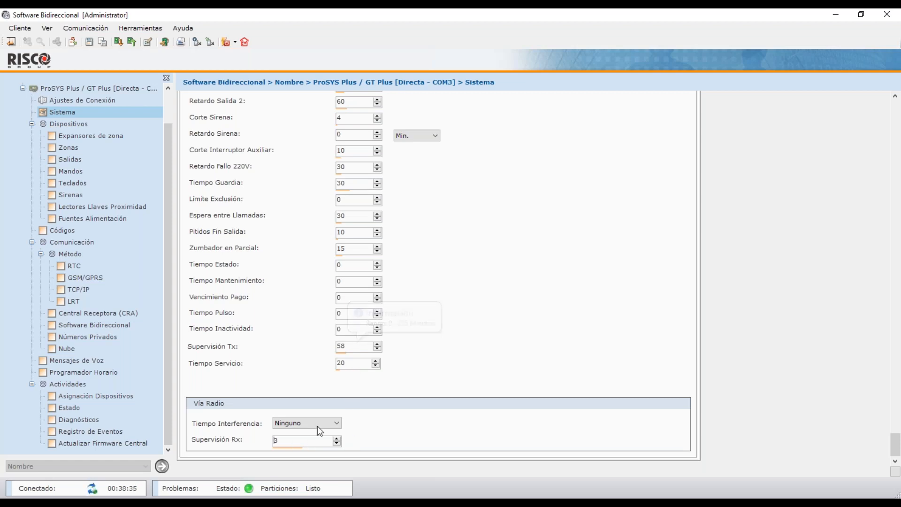
{"action": "left_click", "coordinate": [279, 442]}
{"action": "key", "text": "BackSpace"}
{"action": "type", "text": "3"}
{"action": "left_click", "coordinate": [351, 349]}
Change Supervisión Tx from 58 to 15 minutes.
{"action": "mouse_move", "coordinate": [357, 346]}
{"action": "left_click_drag", "start_coordinate": [357, 346], "coordinate": [326, 339]}
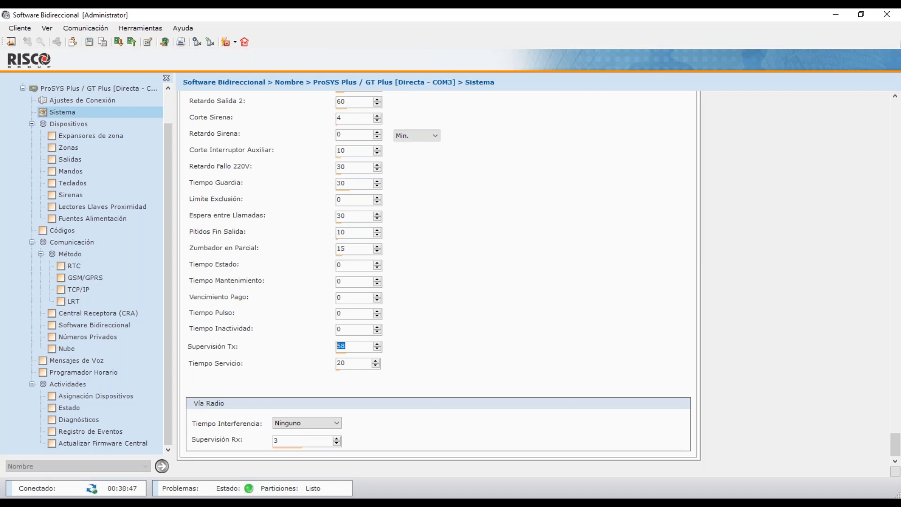
{"action": "type", "text": "15"}
Bring Supervisión Rx down to 1 with its spin arrows, keeping Supervisión Tx at 15.
{"action": "left_click", "coordinate": [336, 444]}
{"action": "left_click", "coordinate": [337, 444]}
{"action": "left_click", "coordinate": [337, 443]}
{"action": "left_click", "coordinate": [336, 438]}
{"action": "mouse_move", "coordinate": [357, 346]}
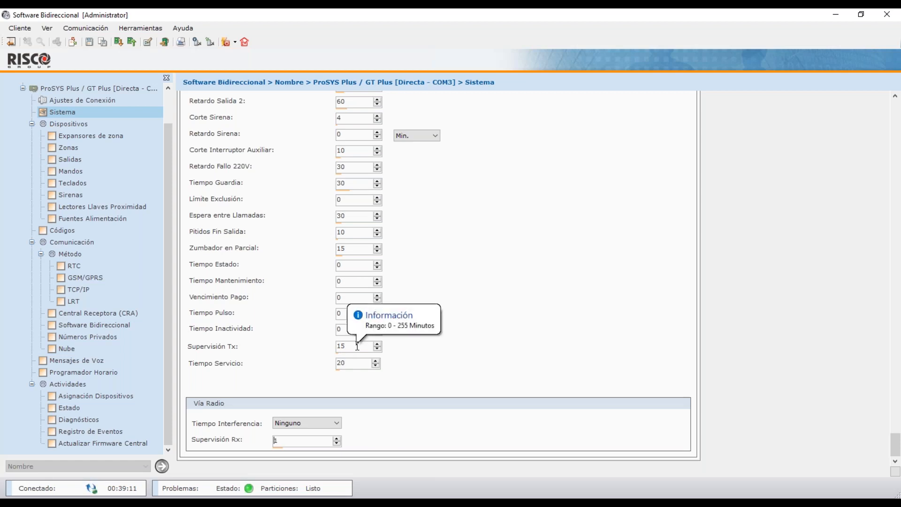
{"action": "left_click_drag", "start_coordinate": [344, 346], "coordinate": [318, 349]}
{"action": "mouse_move", "coordinate": [357, 353]}
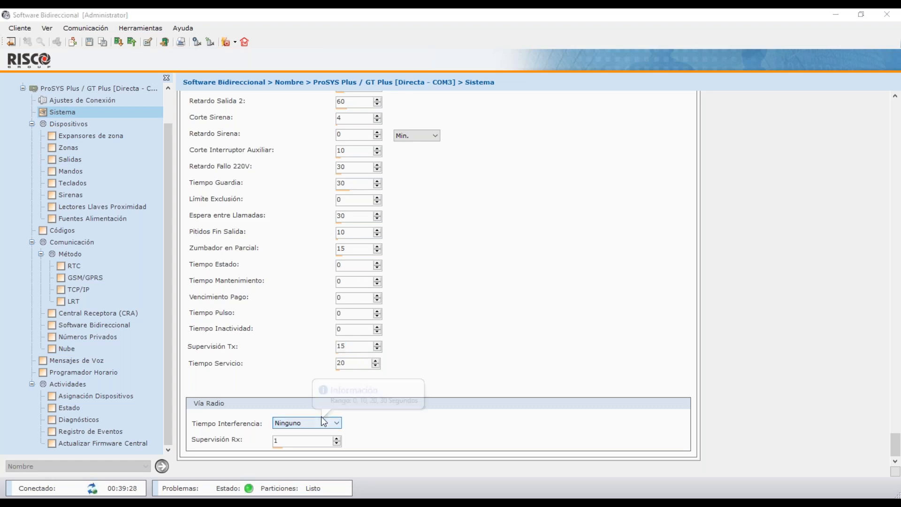
Choose 20 Segundos for Tiempo Interferencia, then go to the Controles tab.
{"action": "left_click", "coordinate": [308, 424]}
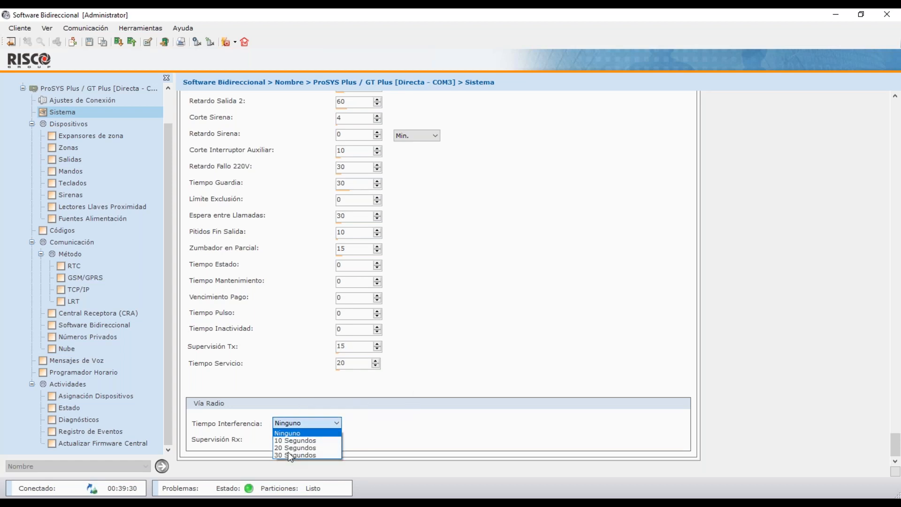
{"action": "left_click", "coordinate": [303, 432]}
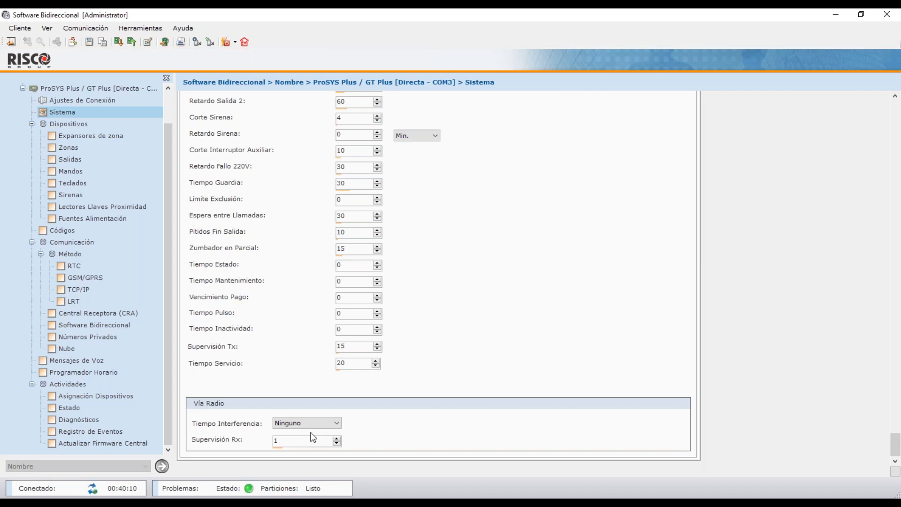
{"action": "left_click", "coordinate": [317, 425]}
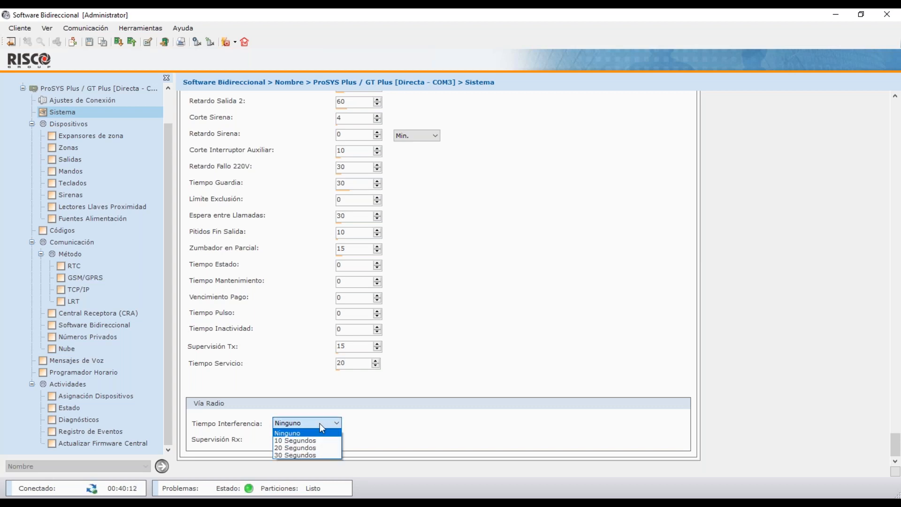
{"action": "left_click", "coordinate": [323, 437]}
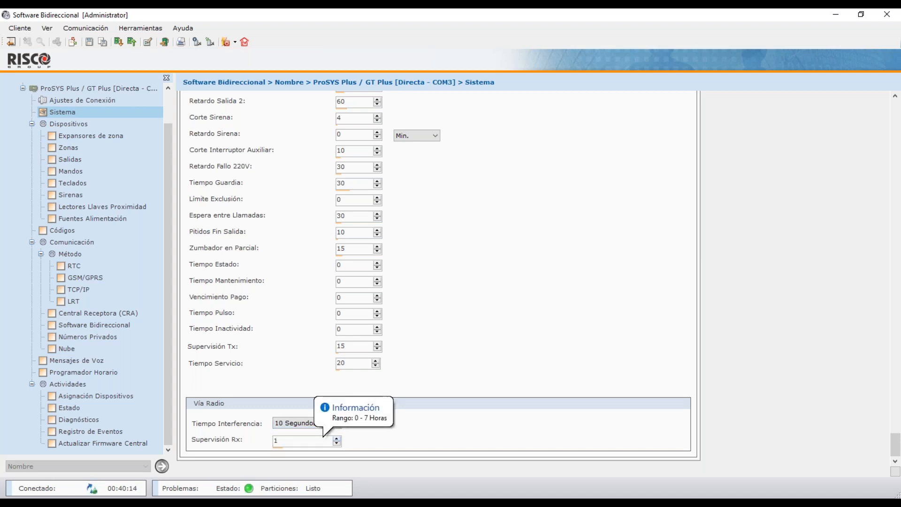
{"action": "left_click", "coordinate": [333, 426]}
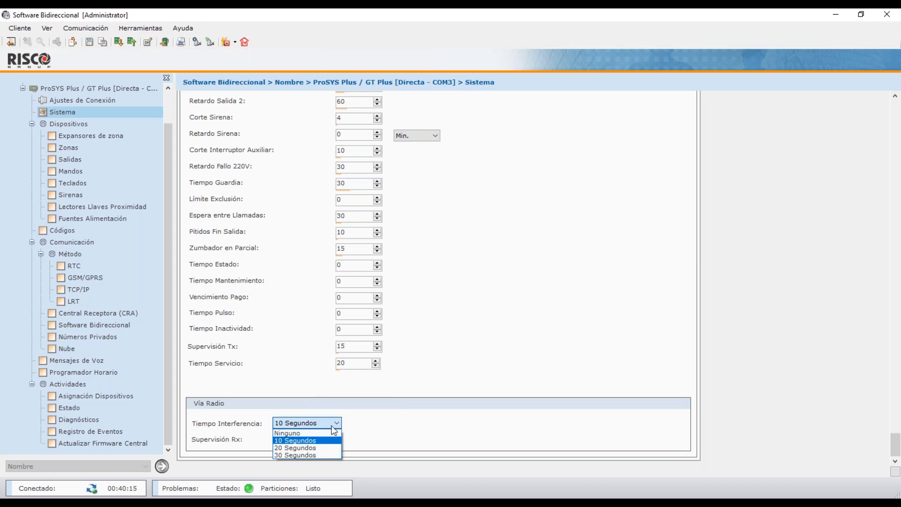
{"action": "left_click", "coordinate": [318, 448]}
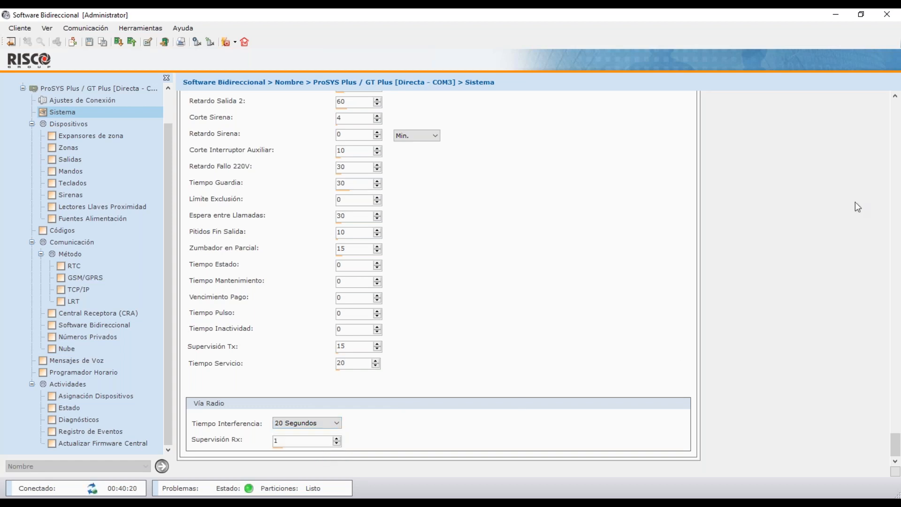
{"action": "left_click_drag", "start_coordinate": [895, 444], "coordinate": [895, 112]}
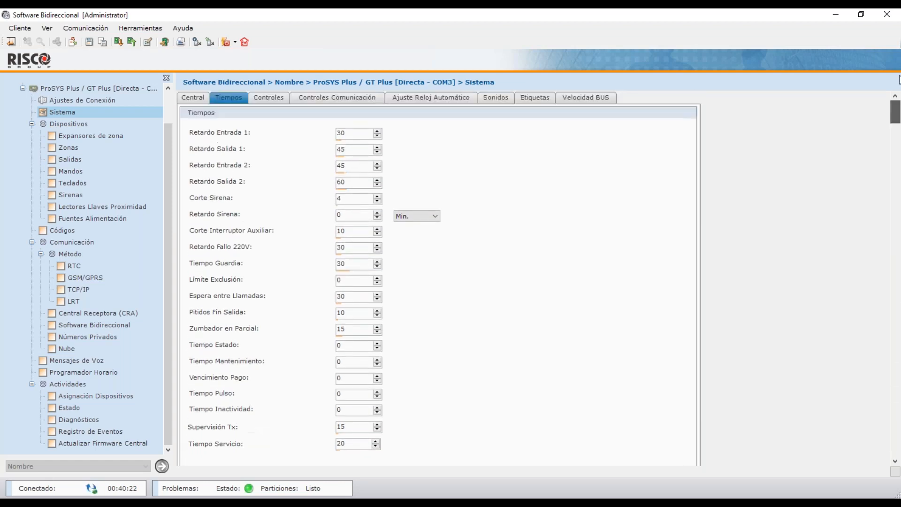
{"action": "left_click", "coordinate": [277, 100]}
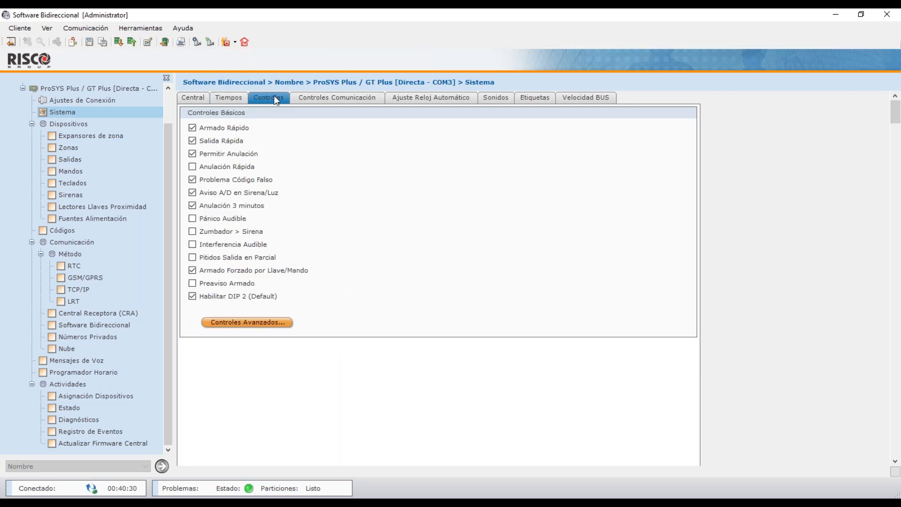
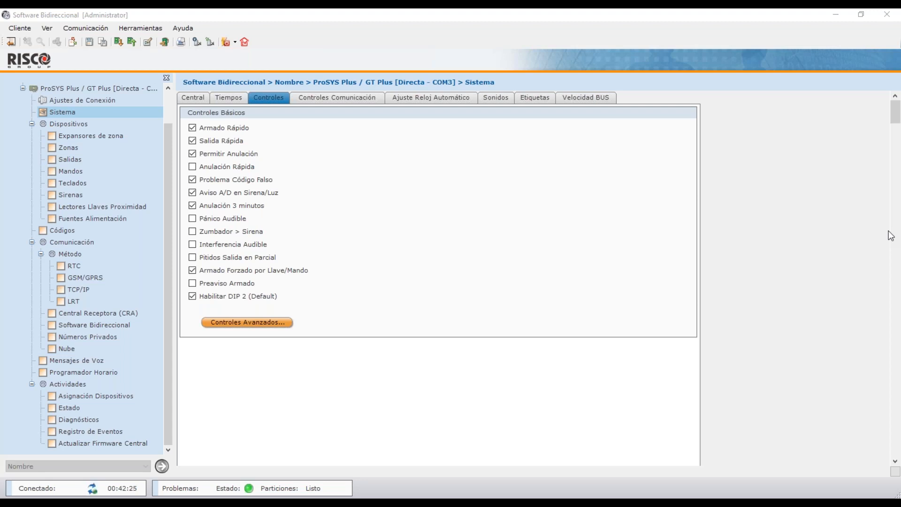
Show the Controles Comunicación tab with the receiver, software, private number and cloud options.
{"action": "left_click", "coordinate": [355, 100]}
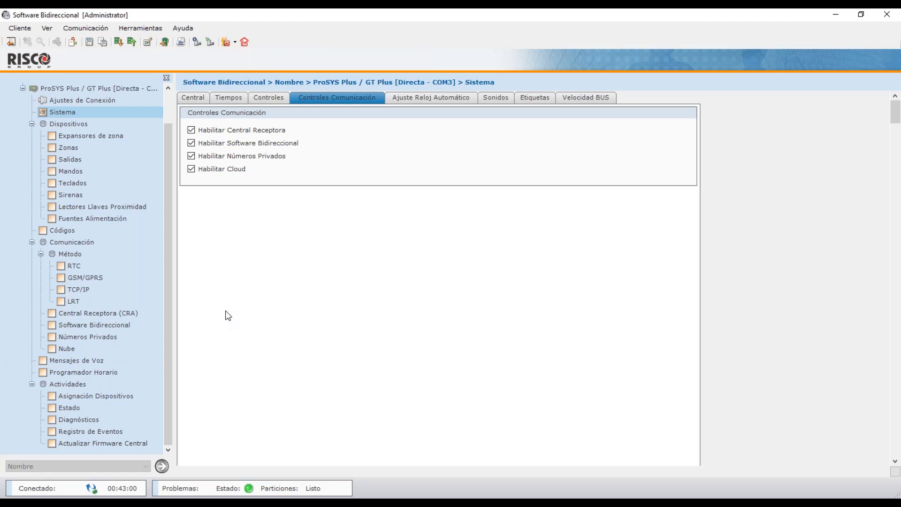
Review the Ajuste Reloj Automático, Sonidos, Etiquetas and Velocidad BUS settings.
{"action": "left_click", "coordinate": [426, 99]}
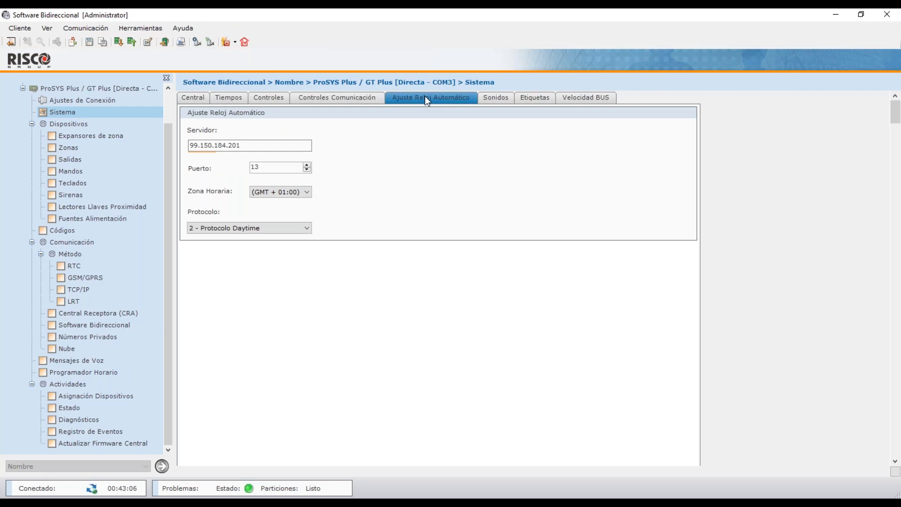
{"action": "left_click", "coordinate": [493, 98]}
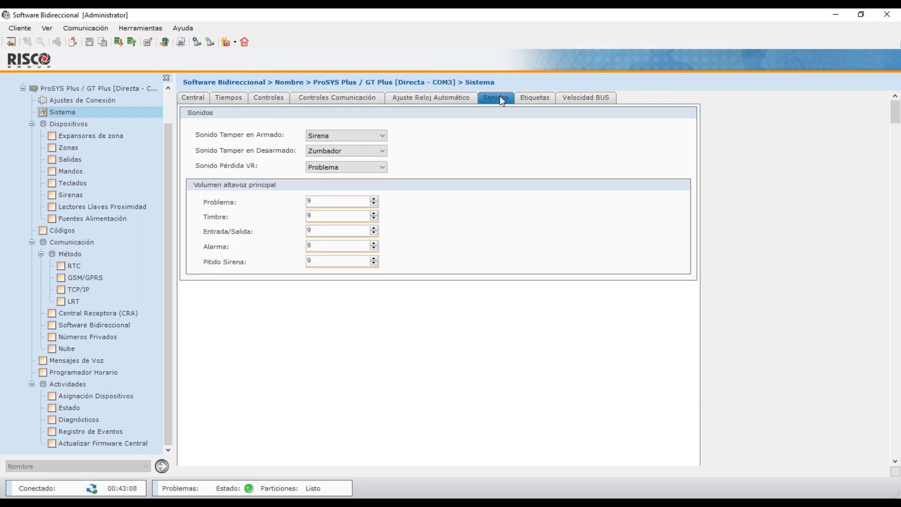
{"action": "left_click", "coordinate": [527, 99]}
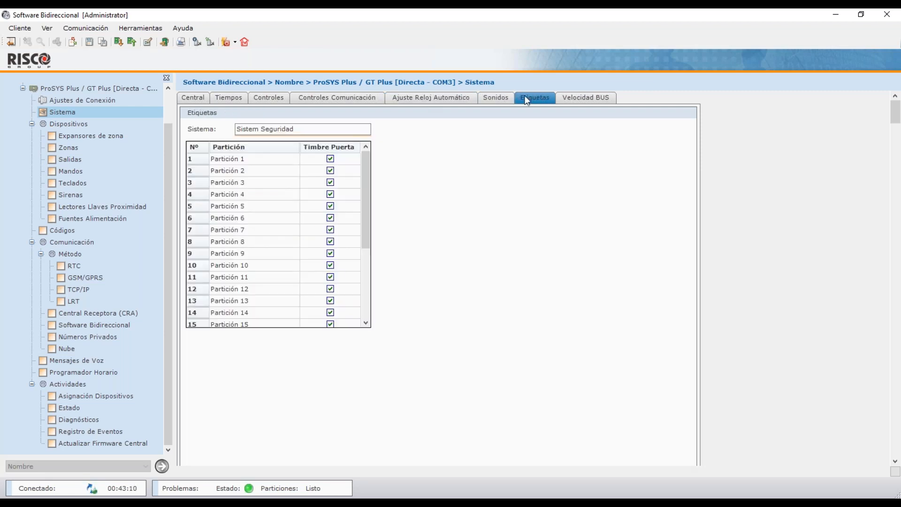
{"action": "left_click", "coordinate": [566, 100]}
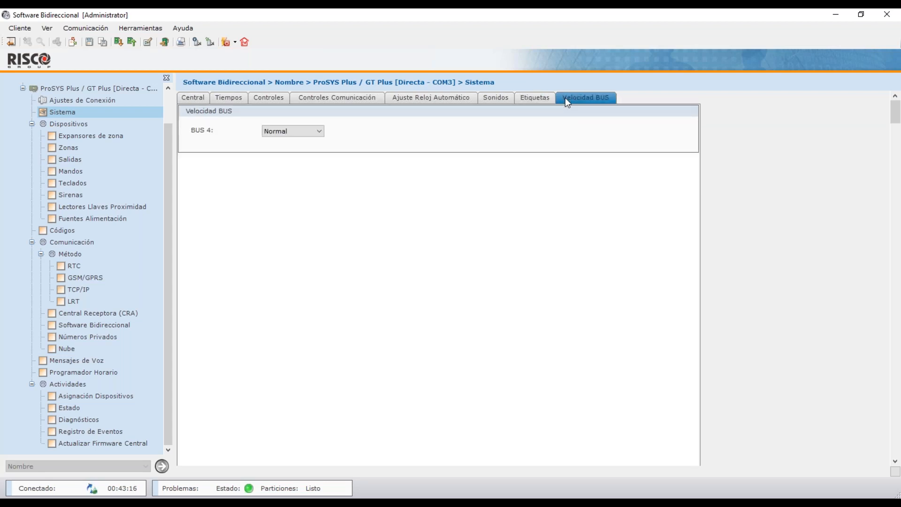
Switch BUS 4 to Rápido and back to Normal, then open the zone expanders table.
{"action": "left_click", "coordinate": [320, 132]}
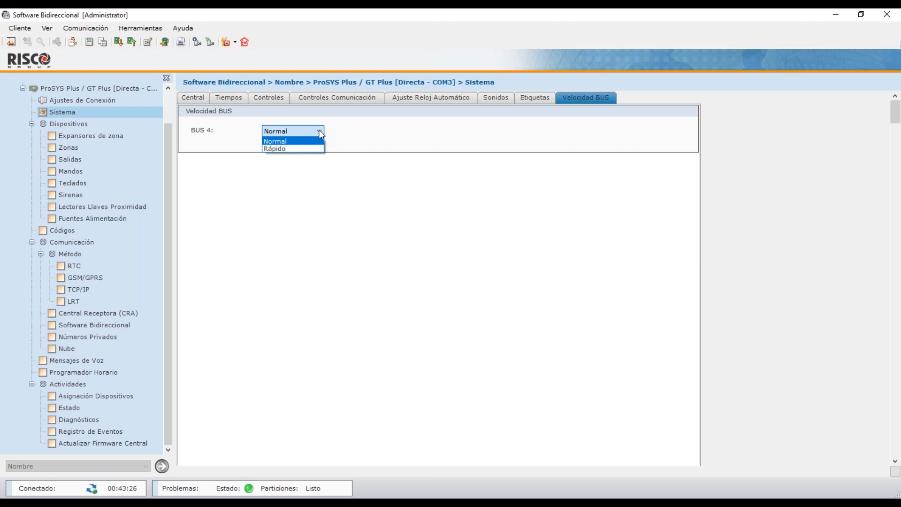
{"action": "left_click", "coordinate": [313, 149]}
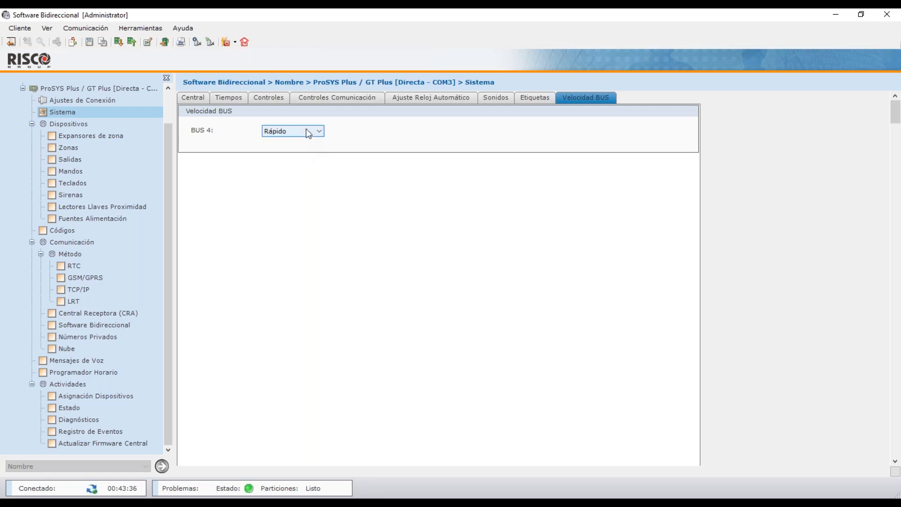
{"action": "left_click", "coordinate": [306, 130]}
{"action": "left_click", "coordinate": [308, 142]}
{"action": "left_click", "coordinate": [119, 137]}
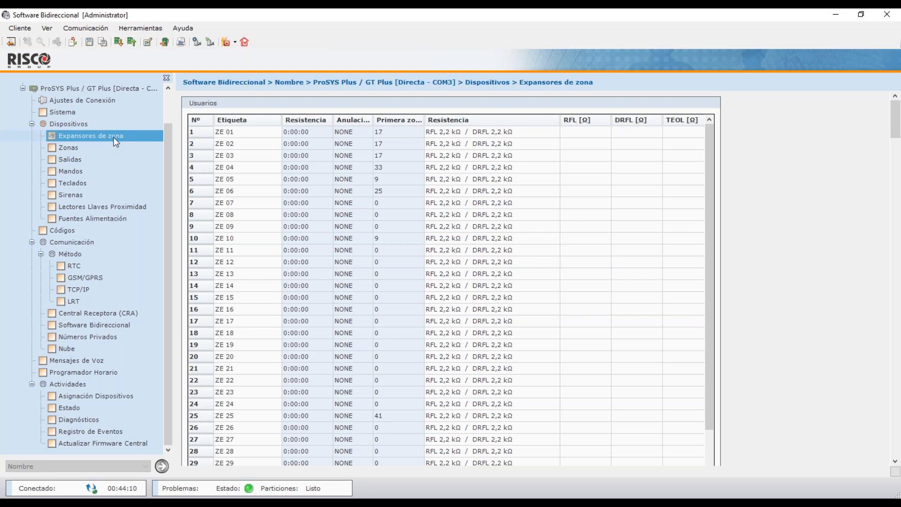
{"action": "left_click", "coordinate": [261, 134]}
{"action": "left_click", "coordinate": [260, 135]}
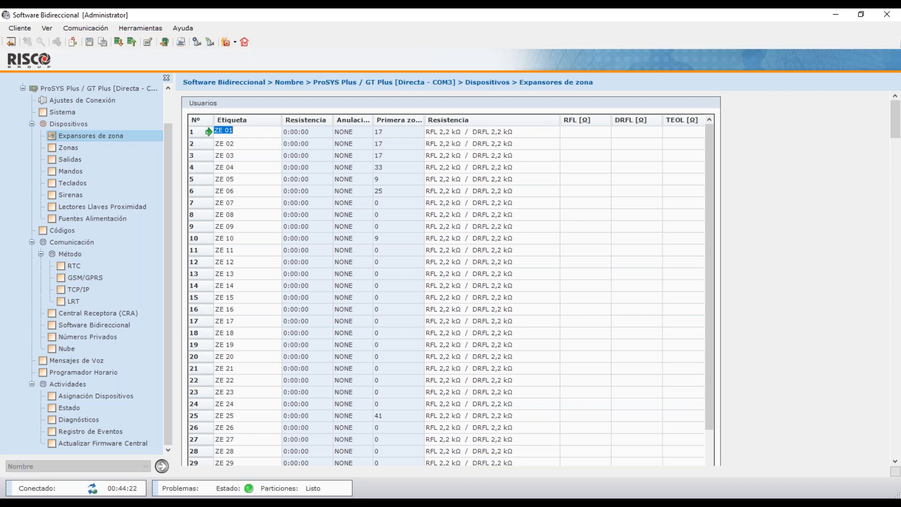
{"action": "left_click", "coordinate": [475, 134]}
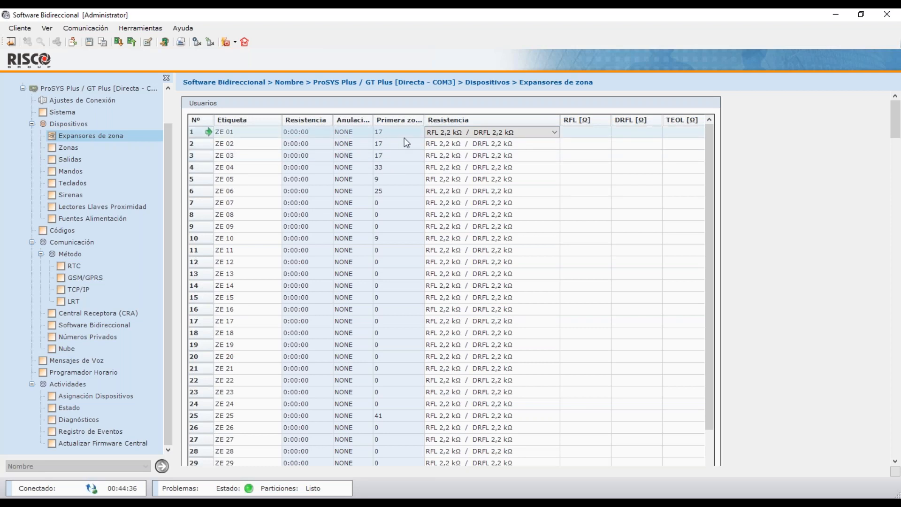
Set expander ZE 01's resistance to Personalizado (RFL 2200, DRFL 2200), then open the Zonas table.
{"action": "left_click", "coordinate": [518, 137]}
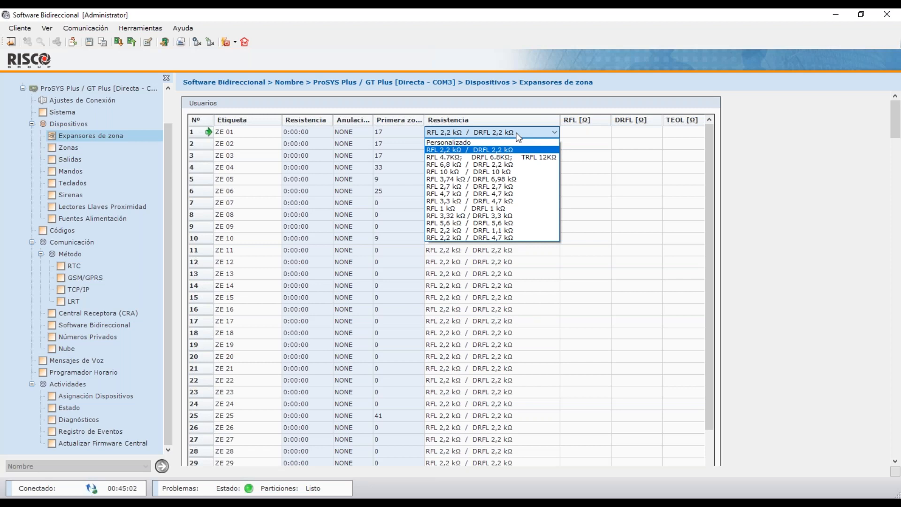
{"action": "left_click", "coordinate": [519, 142]}
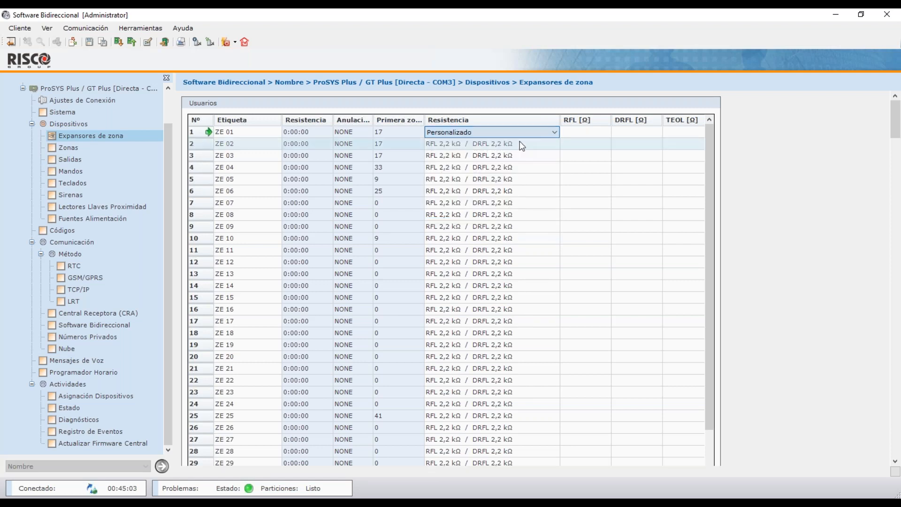
{"action": "left_click", "coordinate": [589, 133]}
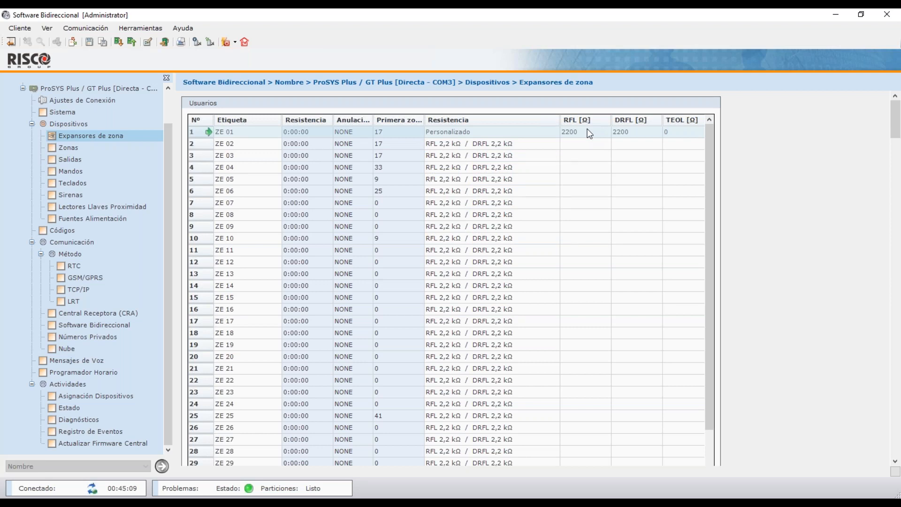
{"action": "left_click", "coordinate": [124, 152]}
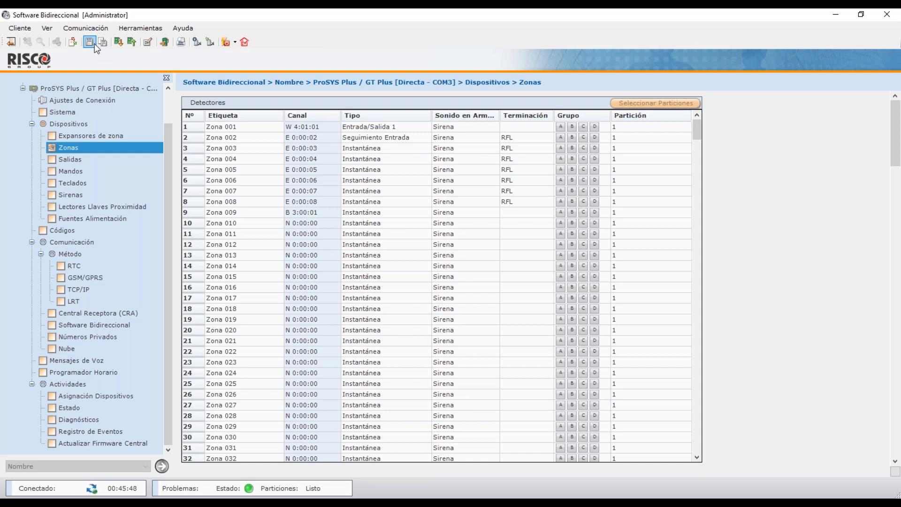
Save the configuration, then list the zone type choices for Zona 001.
{"action": "left_click", "coordinate": [94, 45]}
{"action": "left_click", "coordinate": [289, 130]}
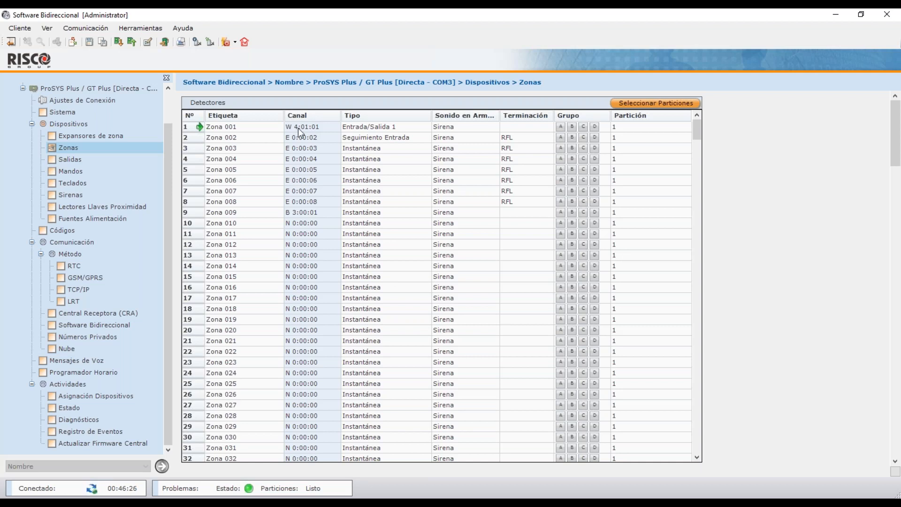
{"action": "left_click", "coordinate": [394, 130]}
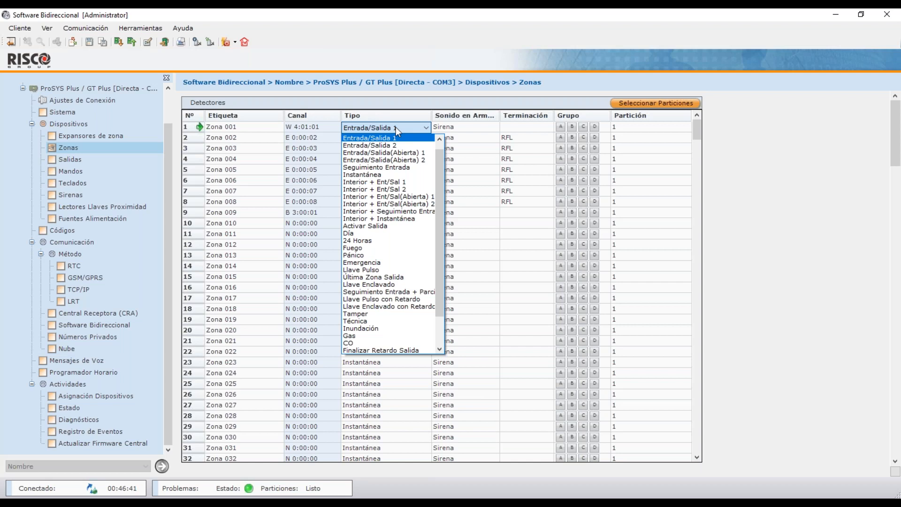
Keep Zona 001 as Entrada/Salida 1 with Sirena as its arming sound.
{"action": "left_click", "coordinate": [396, 126]}
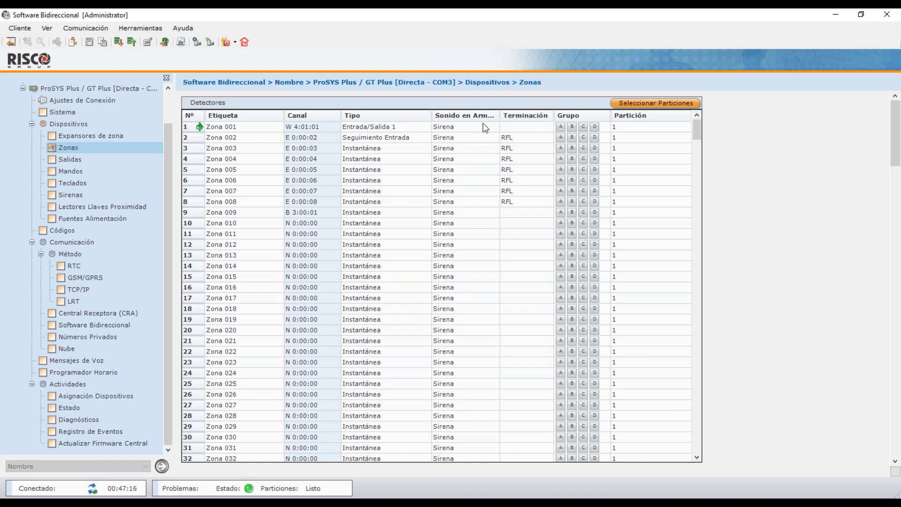
{"action": "left_click", "coordinate": [483, 123]}
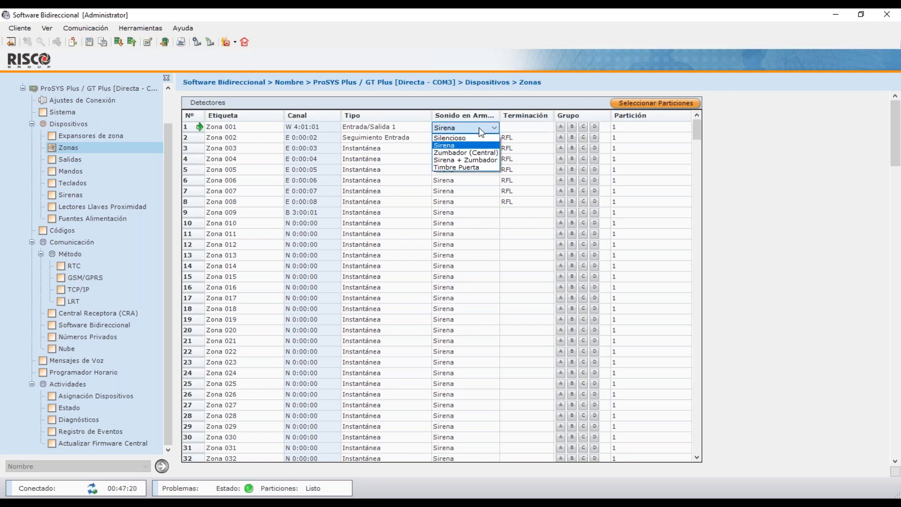
{"action": "left_click", "coordinate": [478, 127]}
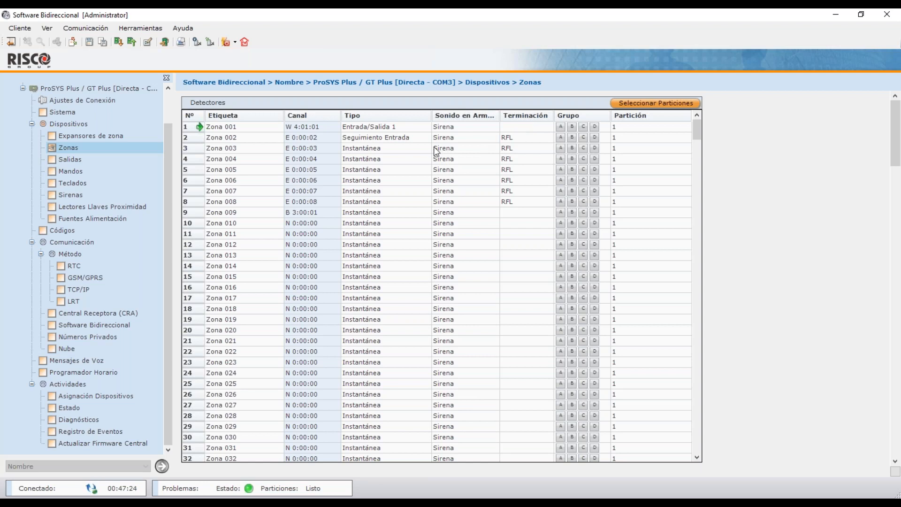
Leave Zona 002's termination as RFL and go to the zone expanders settings.
{"action": "left_click", "coordinate": [419, 139]}
{"action": "left_click", "coordinate": [527, 138]}
{"action": "left_click", "coordinate": [527, 139]}
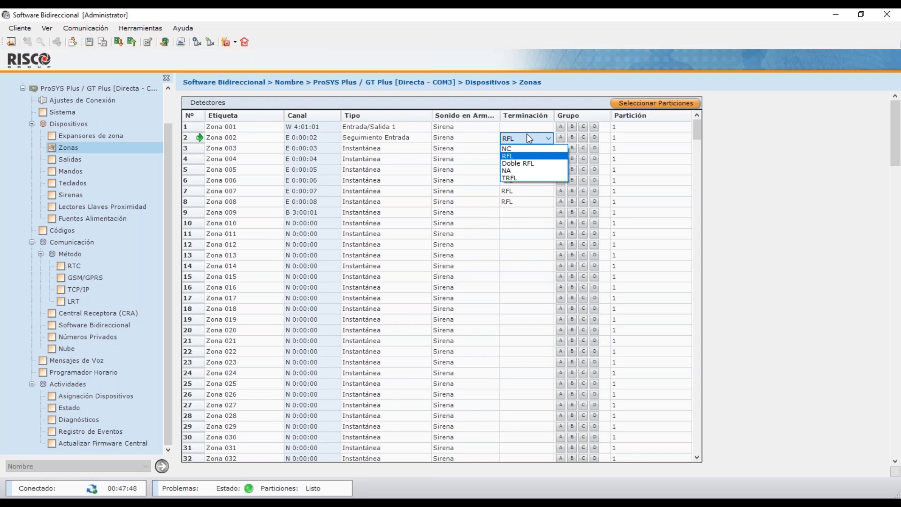
{"action": "left_click", "coordinate": [130, 136]}
{"action": "left_click", "coordinate": [130, 136]}
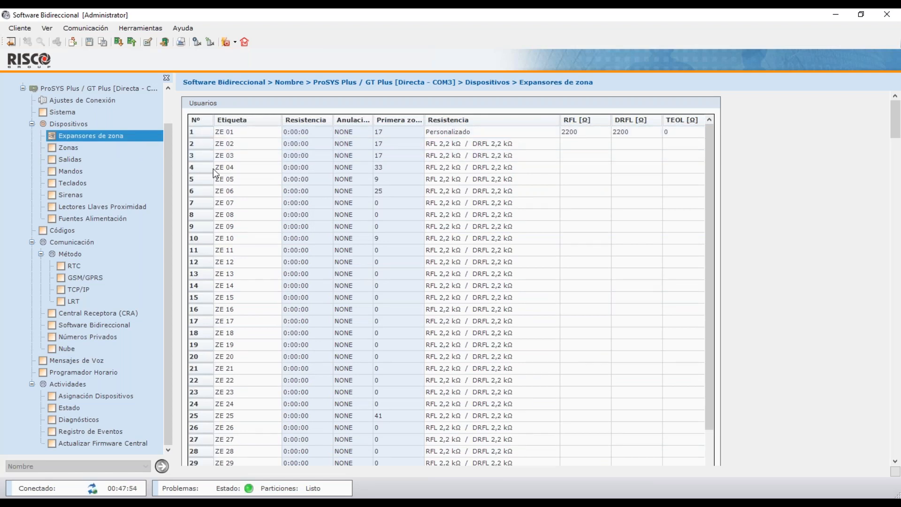
Return from the zone expanders to the Zonas table.
{"action": "left_click", "coordinate": [137, 148]}
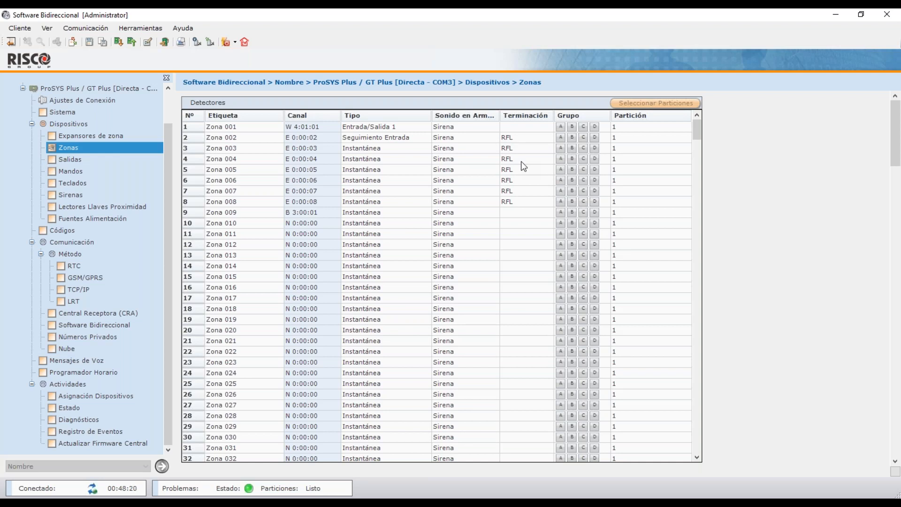
Enter partition 1 for Zona 002, check Seleccionar Particiones unchanged, then open Salidas.
{"action": "left_click", "coordinate": [635, 138]}
{"action": "left_click", "coordinate": [635, 138]}
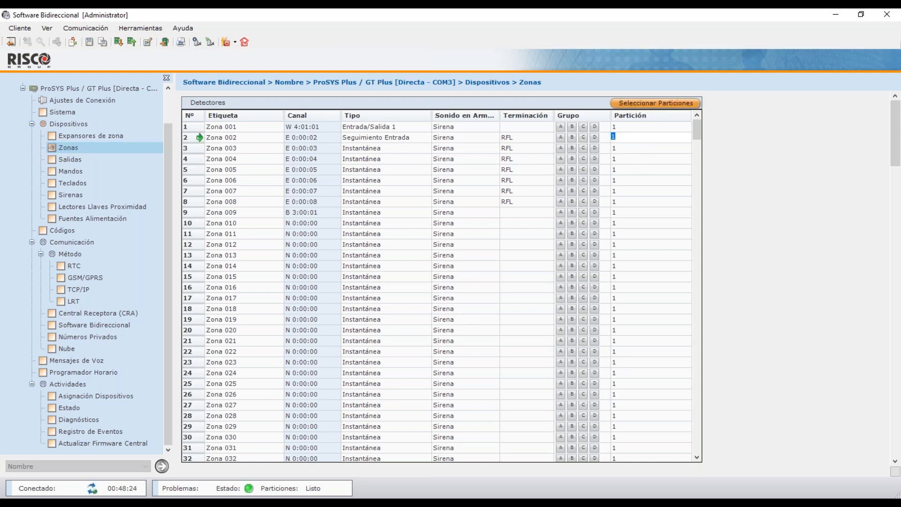
{"action": "type", "text": "1"}
{"action": "left_click", "coordinate": [641, 103]}
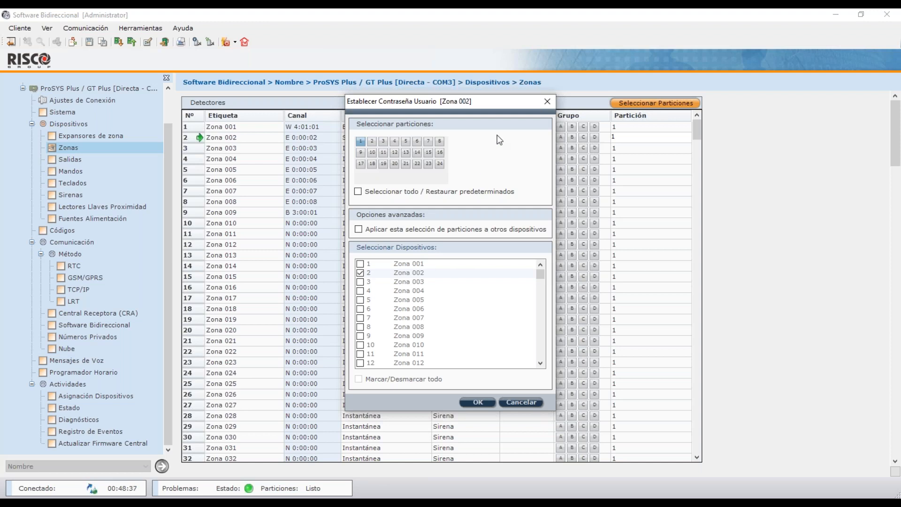
{"action": "left_click", "coordinate": [545, 101]}
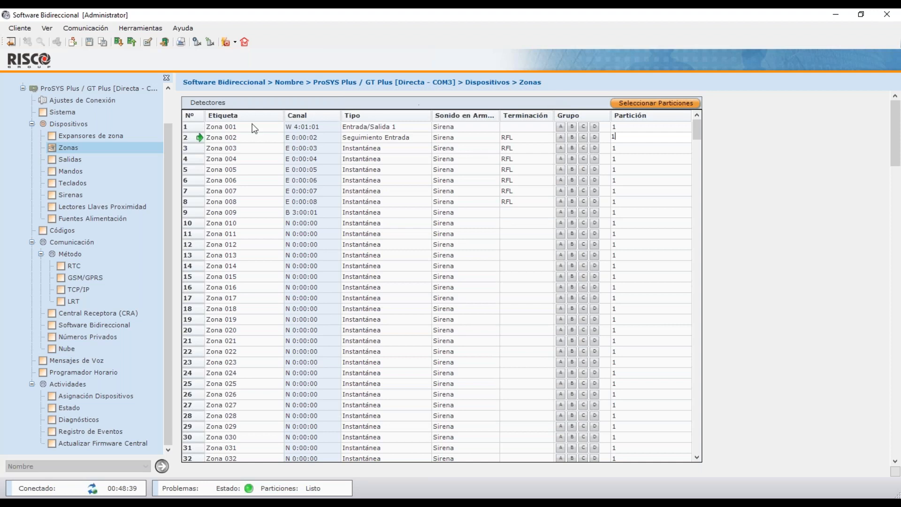
{"action": "left_click", "coordinate": [117, 157]}
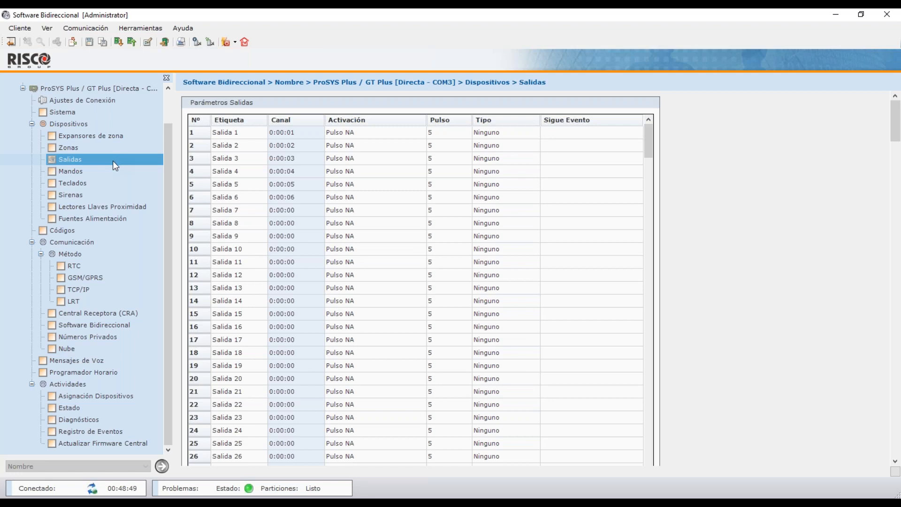
{"action": "left_click", "coordinate": [238, 136]}
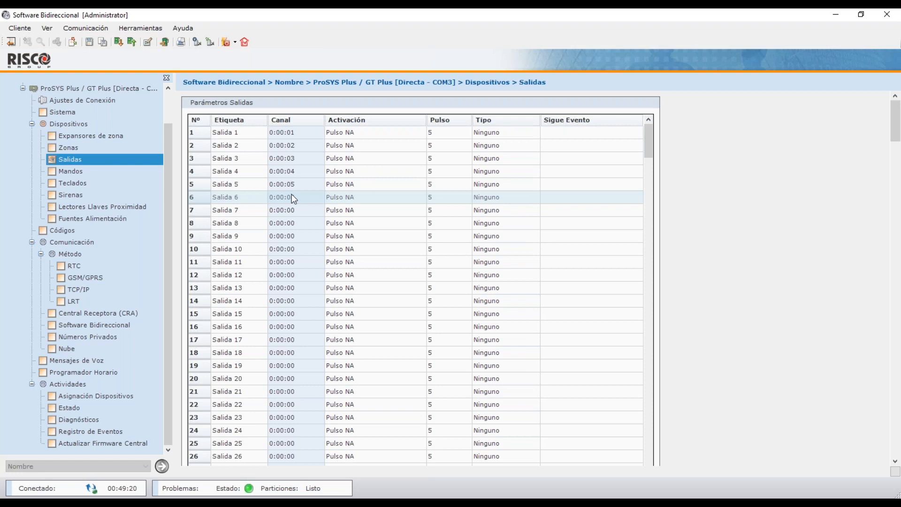
{"action": "left_click", "coordinate": [382, 135]}
{"action": "left_click", "coordinate": [383, 134]}
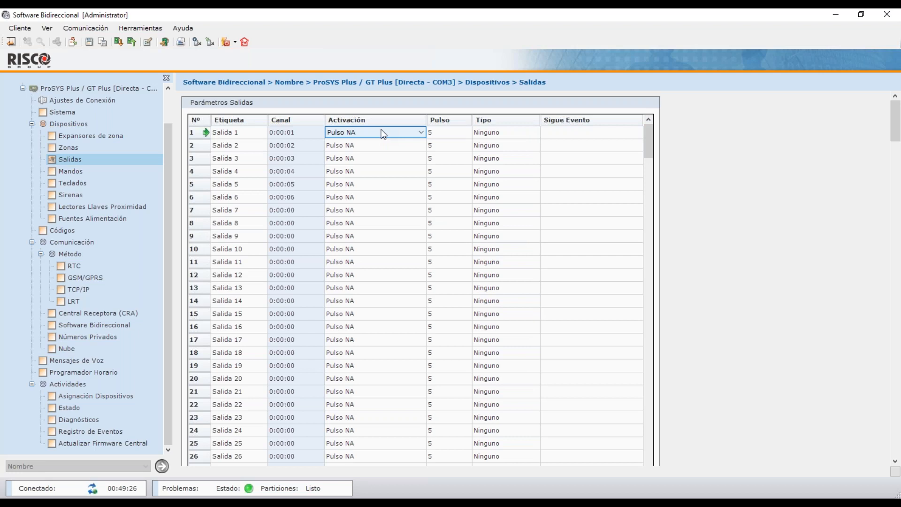
{"action": "left_click", "coordinate": [383, 132]}
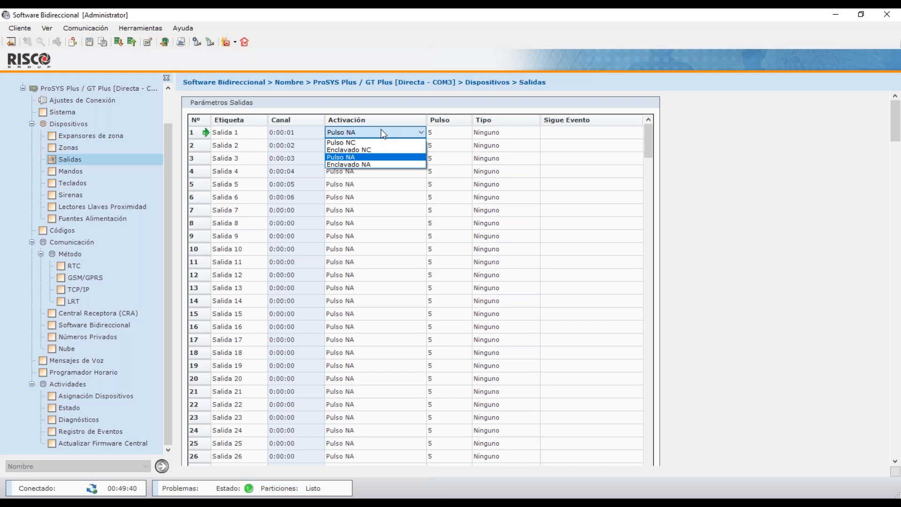
{"action": "left_click", "coordinate": [383, 133]}
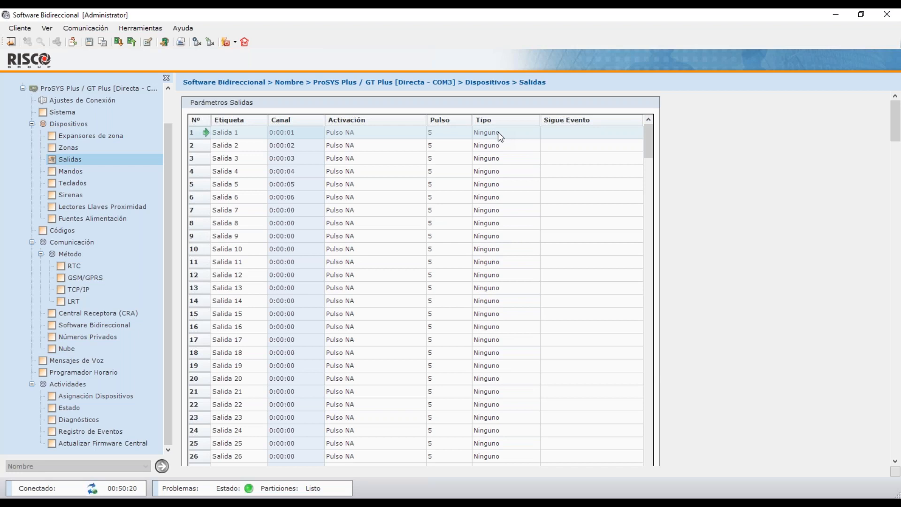
Set Salida 1's output type to Sigue Partición.
{"action": "left_click", "coordinate": [499, 135]}
{"action": "left_click", "coordinate": [499, 134]}
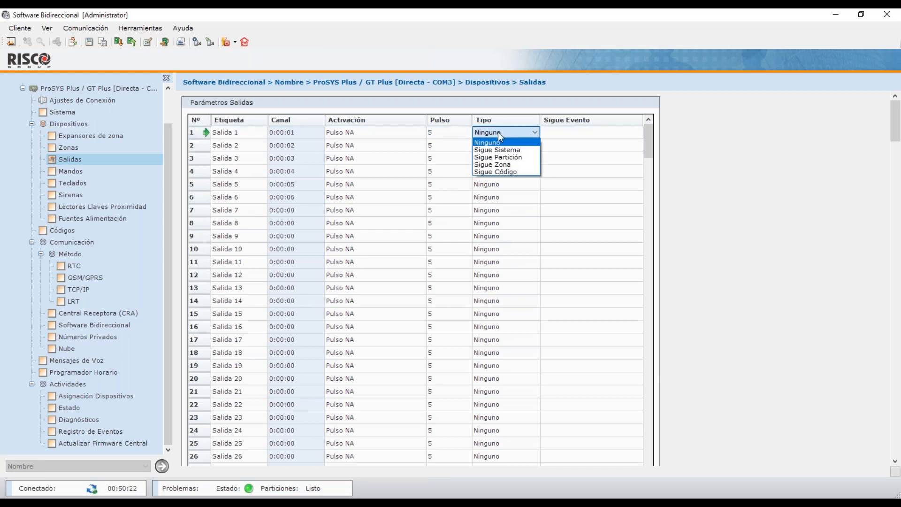
{"action": "left_click", "coordinate": [516, 158]}
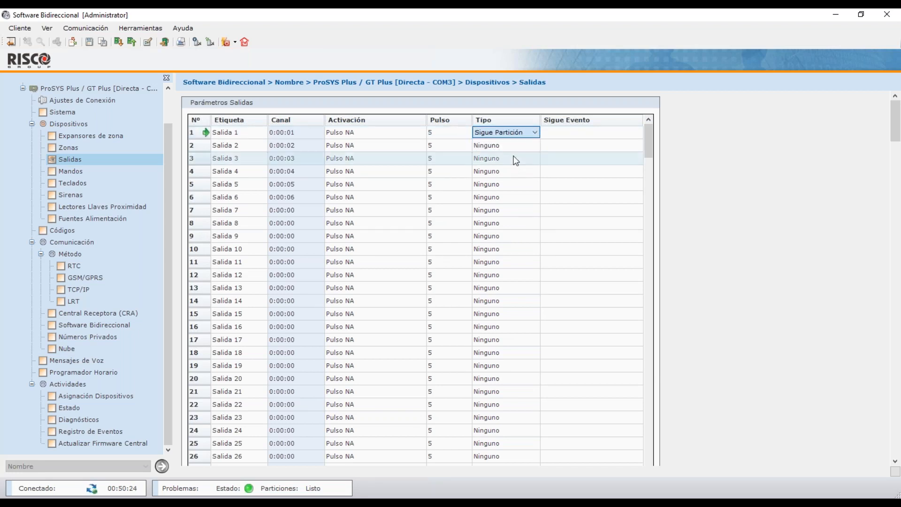
{"action": "left_click", "coordinate": [518, 133]}
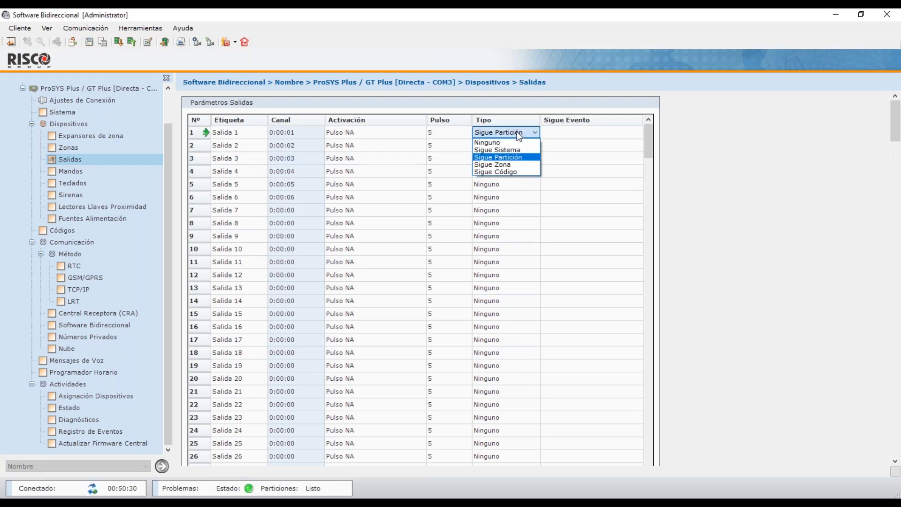
{"action": "left_click", "coordinate": [572, 133]}
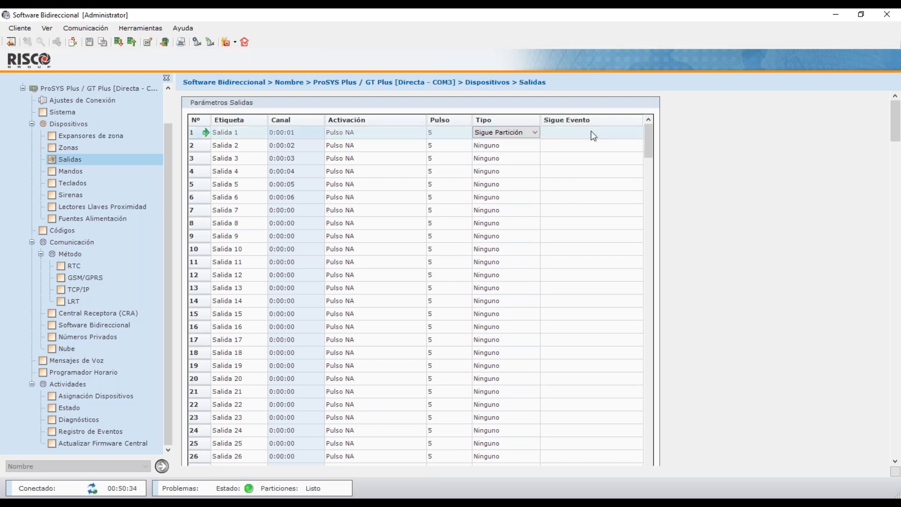
Make Salida 1 follow the Desarmado event.
{"action": "left_click", "coordinate": [591, 131]}
{"action": "left_click", "coordinate": [590, 131]}
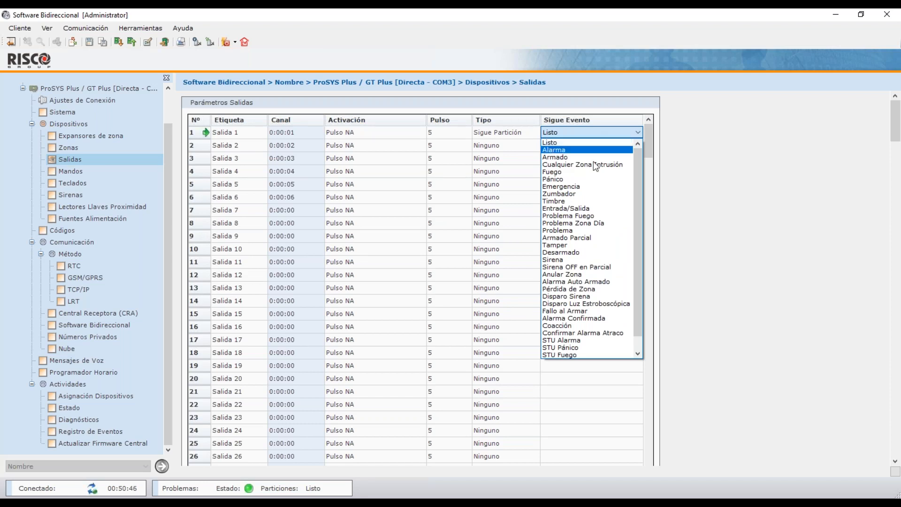
{"action": "left_click", "coordinate": [597, 253]}
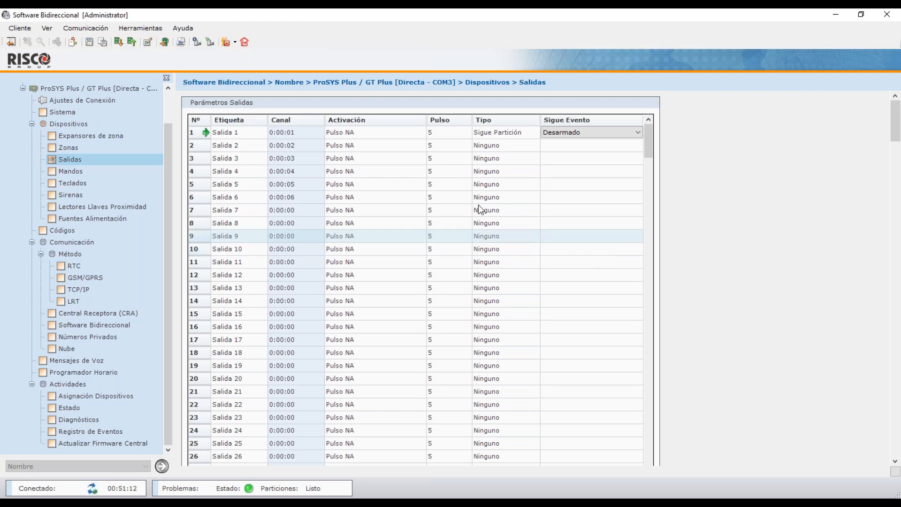
Confirm Salida 1's Parámetros Adicionales with Todas las Particiones, then open its activation options.
{"action": "right_click", "coordinate": [385, 135]}
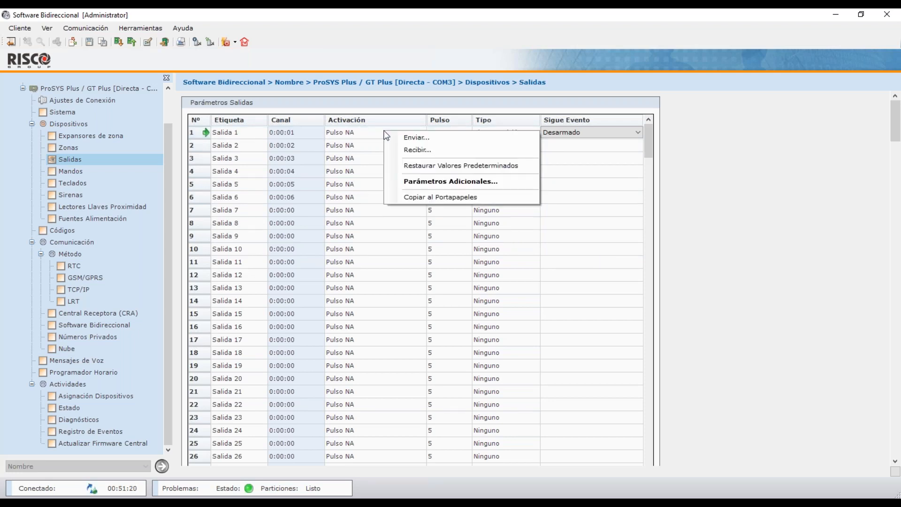
{"action": "left_click", "coordinate": [433, 183]}
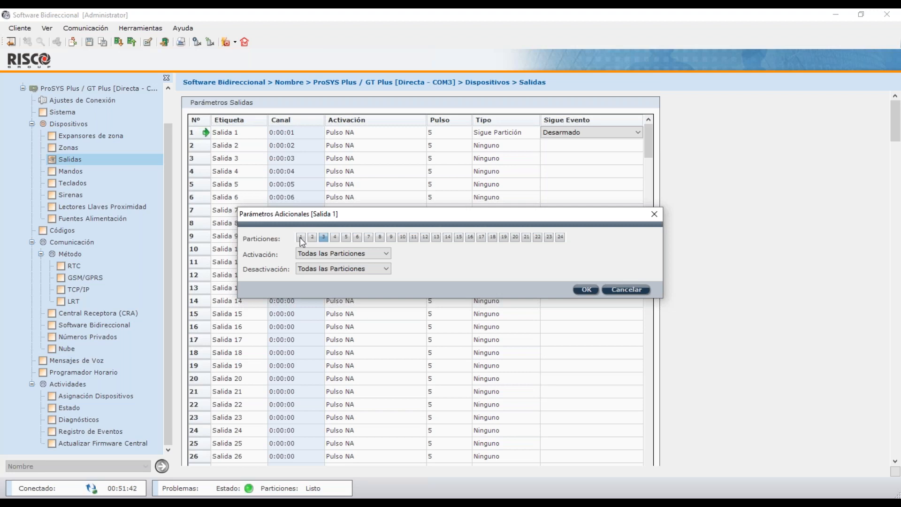
{"action": "left_click", "coordinate": [587, 289]}
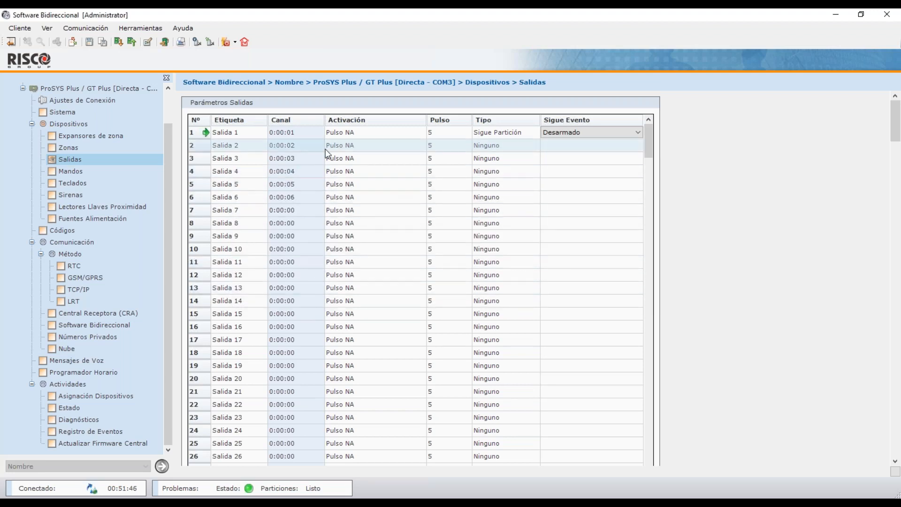
{"action": "left_click", "coordinate": [392, 138]}
{"action": "left_click", "coordinate": [392, 139]}
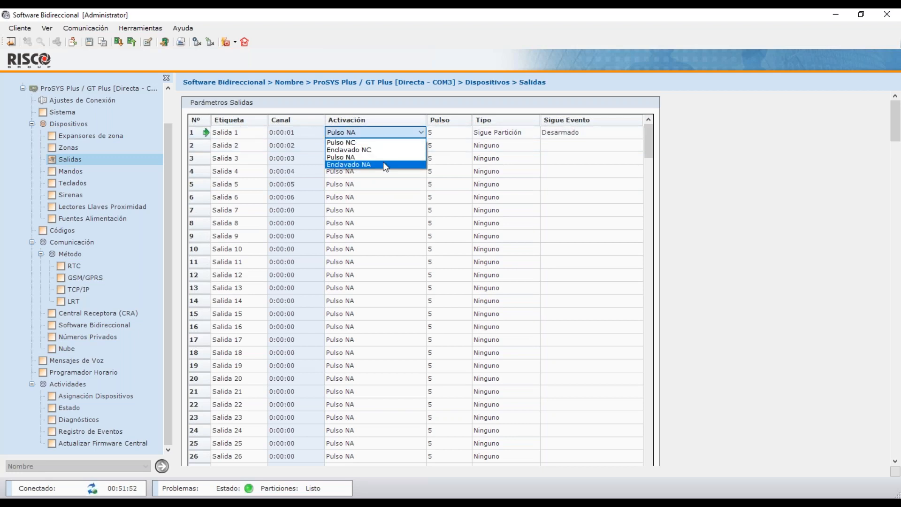
Set Salida 1's activation to Enclavado NC and bring up its extra options again.
{"action": "left_click", "coordinate": [383, 152]}
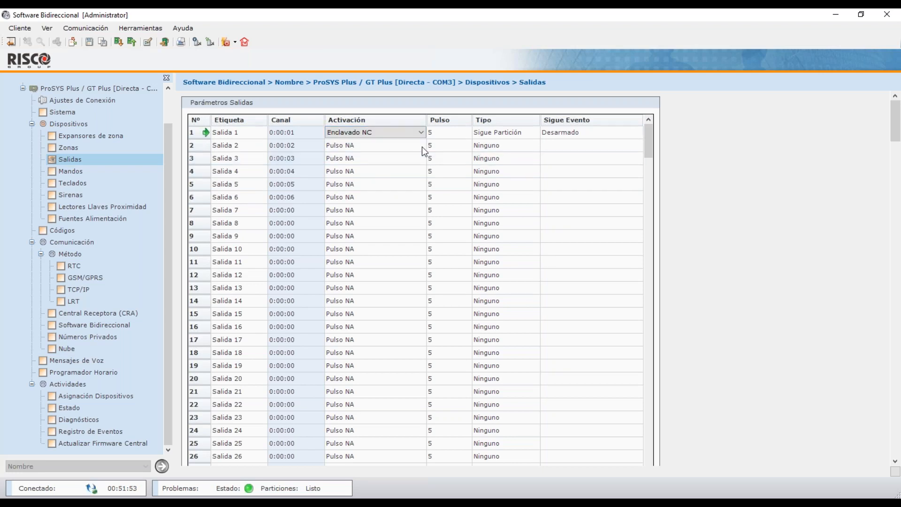
{"action": "left_click", "coordinate": [489, 148]}
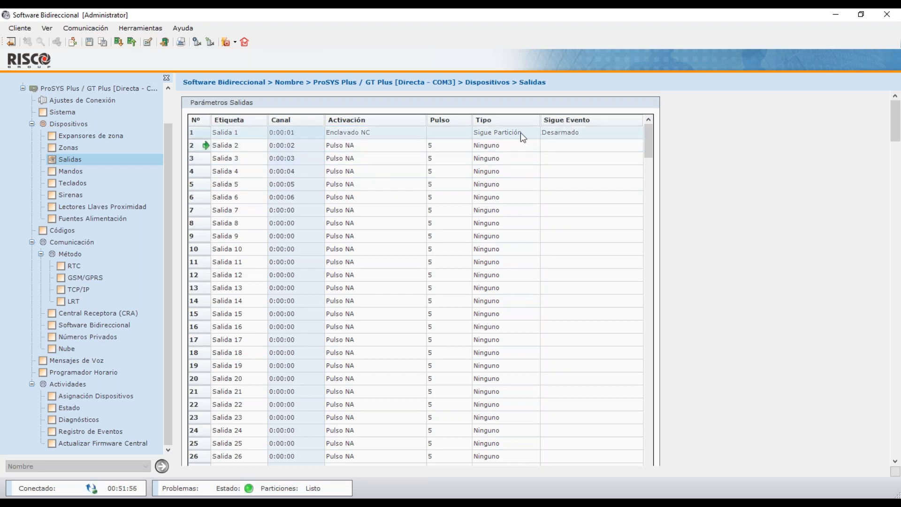
{"action": "right_click", "coordinate": [565, 131]}
Open Salida 1's Parámetros Adicionales, add partition 1 beside partition 3, and show the Activación choices.
{"action": "left_click", "coordinate": [597, 182]}
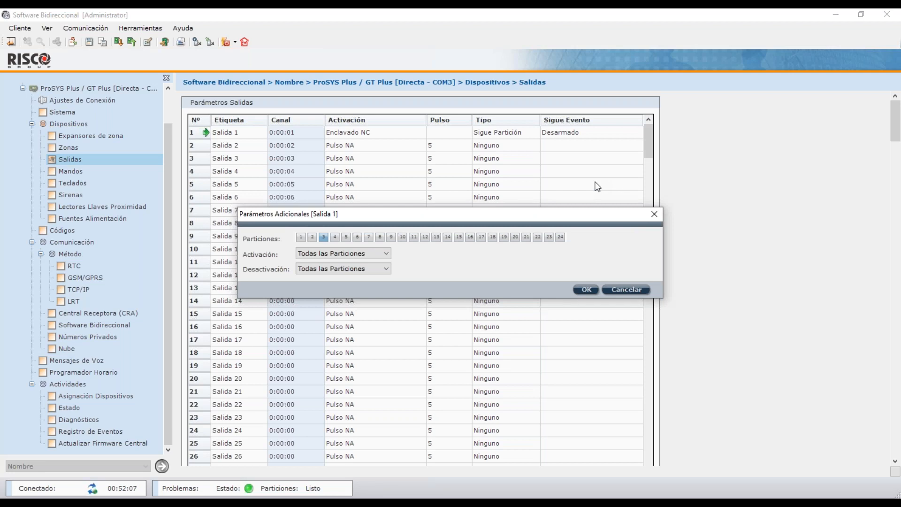
{"action": "left_click", "coordinate": [300, 237]}
{"action": "left_click", "coordinate": [310, 268]}
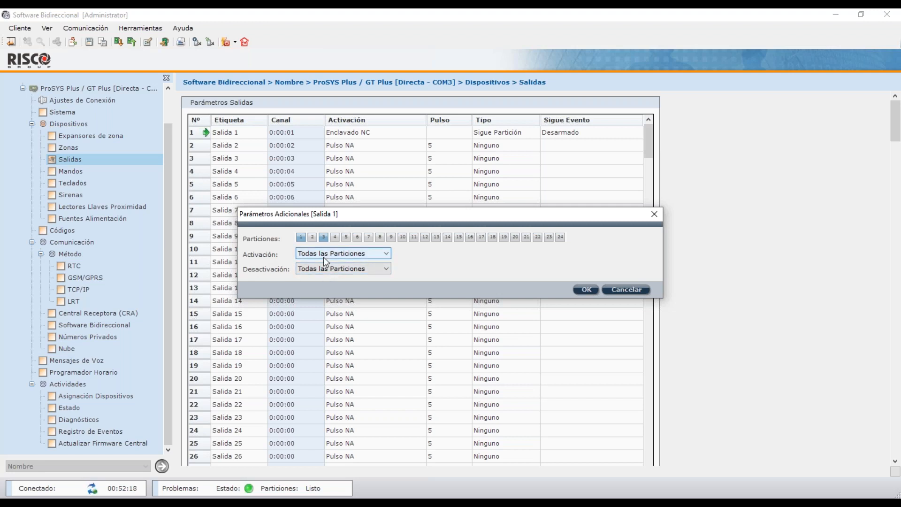
{"action": "left_click", "coordinate": [323, 257]}
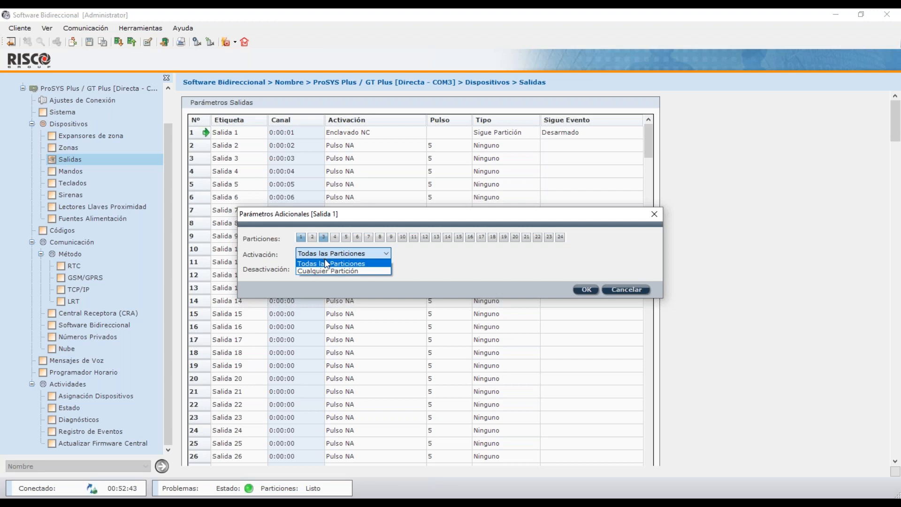
Try Cualquier Partición for Salida 1's activation, cancel the changes, and go to Teclados.
{"action": "left_click", "coordinate": [330, 271]}
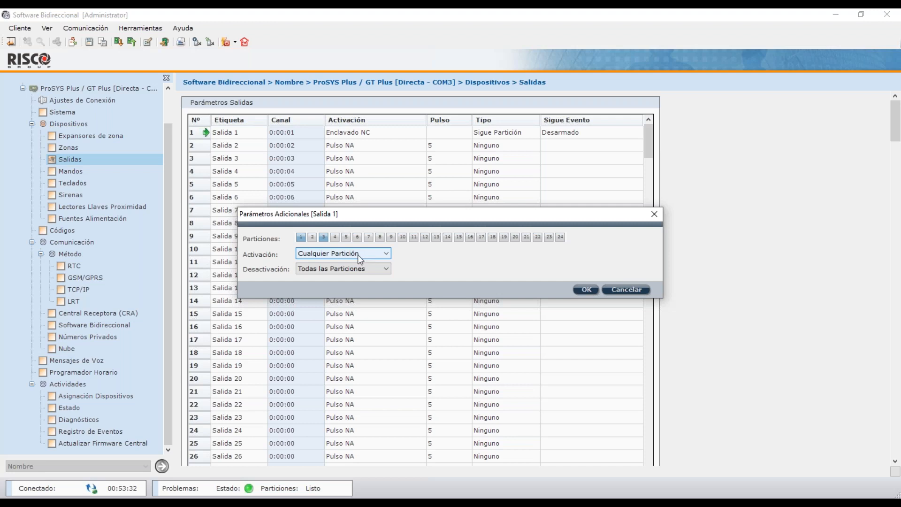
{"action": "left_click", "coordinate": [620, 289]}
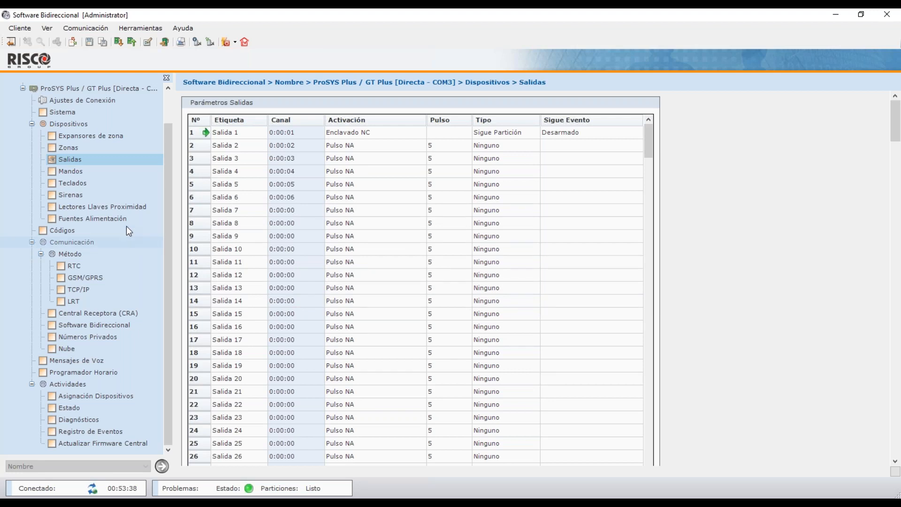
{"action": "left_click", "coordinate": [101, 182]}
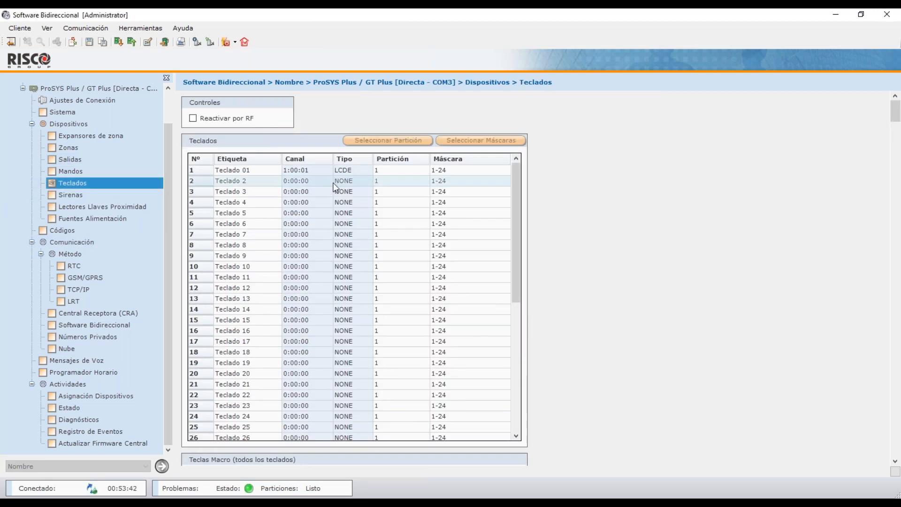
Review Teclado 01's partition mask, toggling partition 13 without saving, then open Códigos.
{"action": "left_click", "coordinate": [413, 174]}
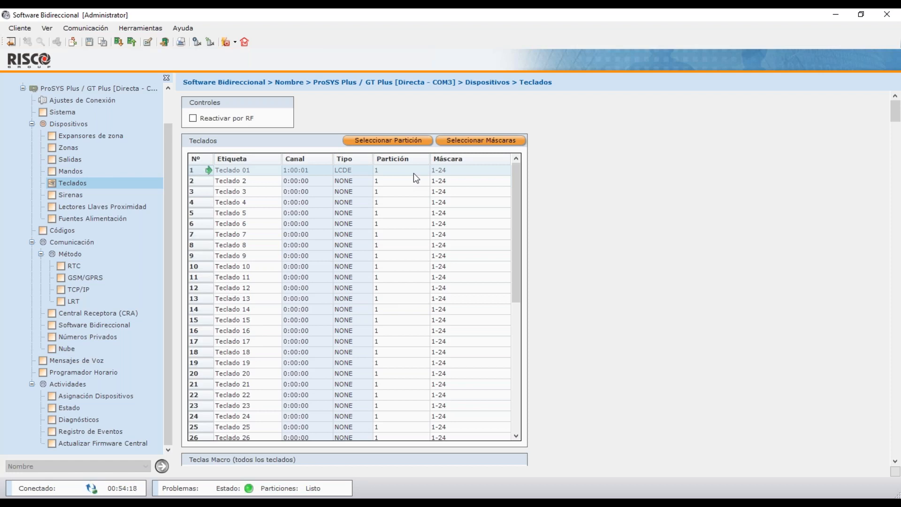
{"action": "left_click", "coordinate": [464, 172]}
{"action": "double_click", "coordinate": [464, 171]}
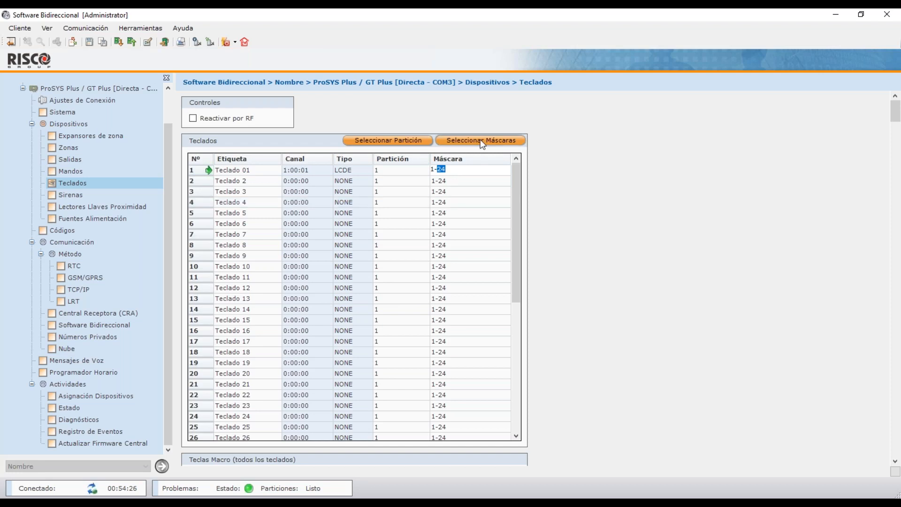
{"action": "left_click", "coordinate": [481, 142]}
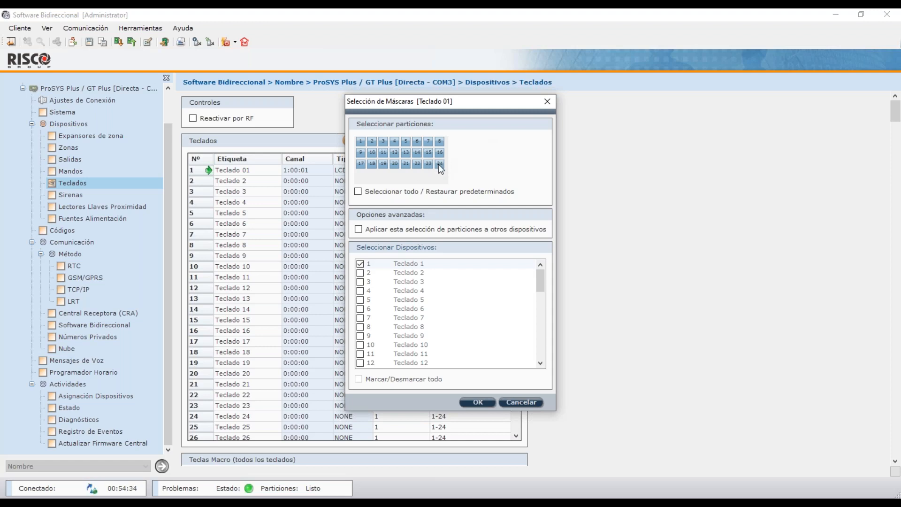
{"action": "left_click", "coordinate": [406, 153]}
{"action": "left_click", "coordinate": [521, 402]}
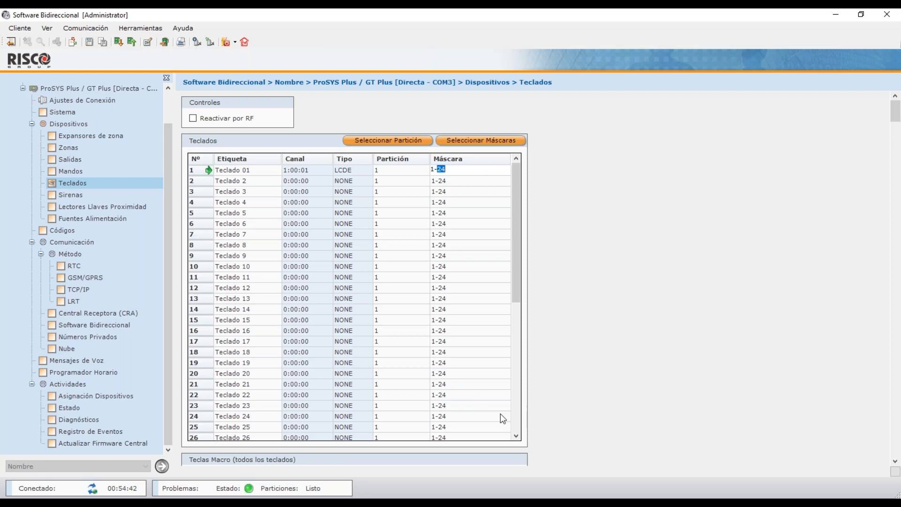
{"action": "left_click", "coordinate": [74, 229]}
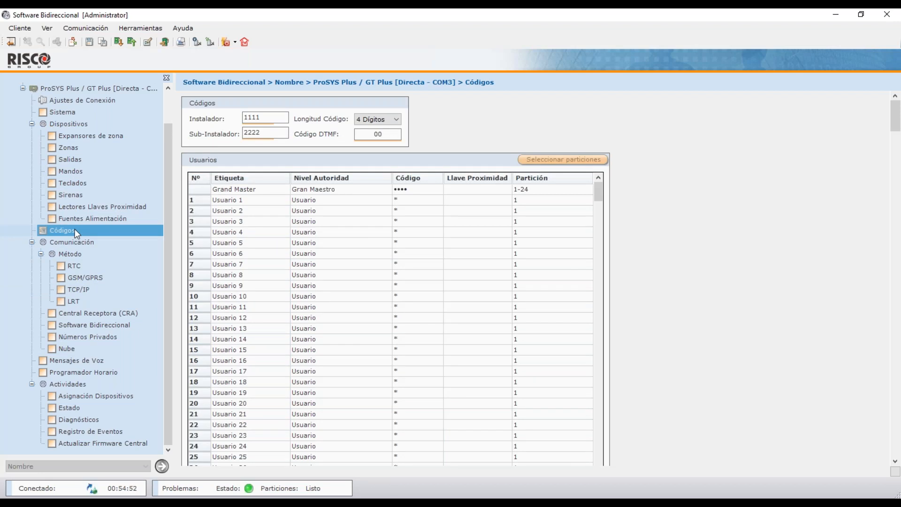
{"action": "double_click", "coordinate": [415, 192]}
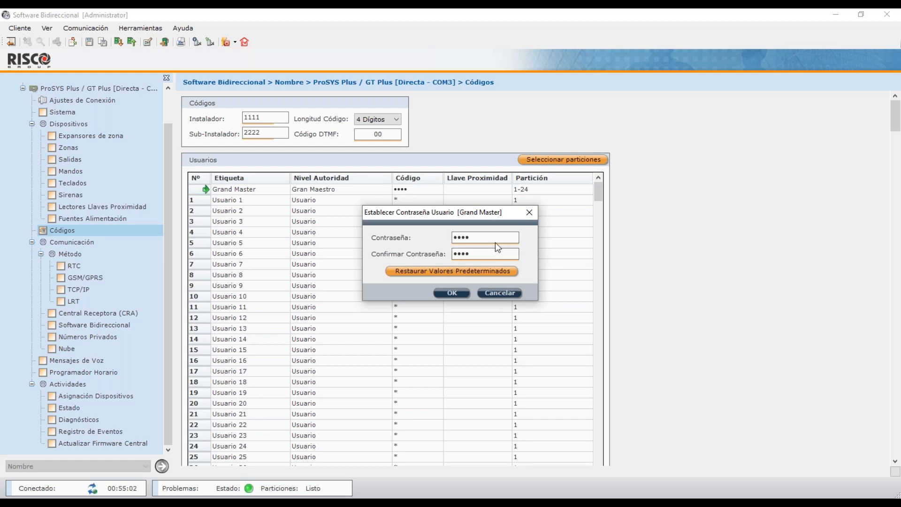
{"action": "left_click", "coordinate": [494, 292]}
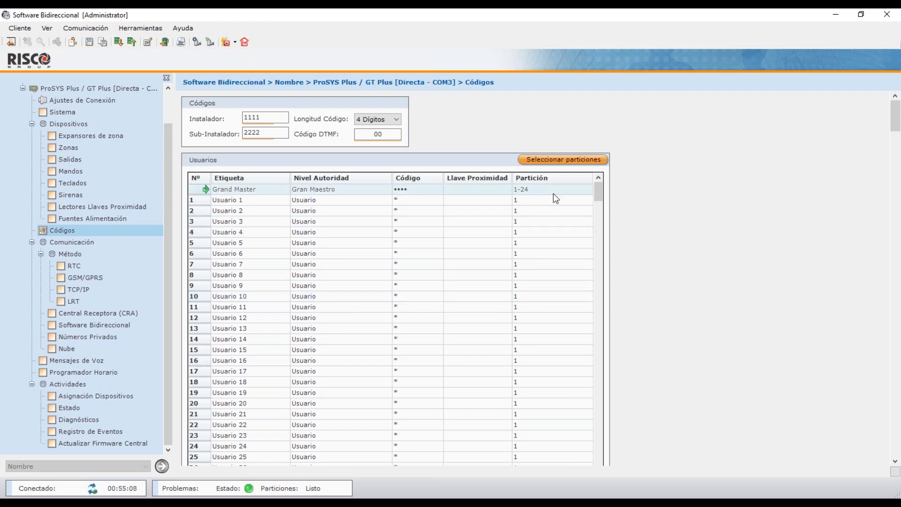
Check the Grand Master's partitions and inspect the installer and sub-installer code values.
{"action": "left_click", "coordinate": [568, 160]}
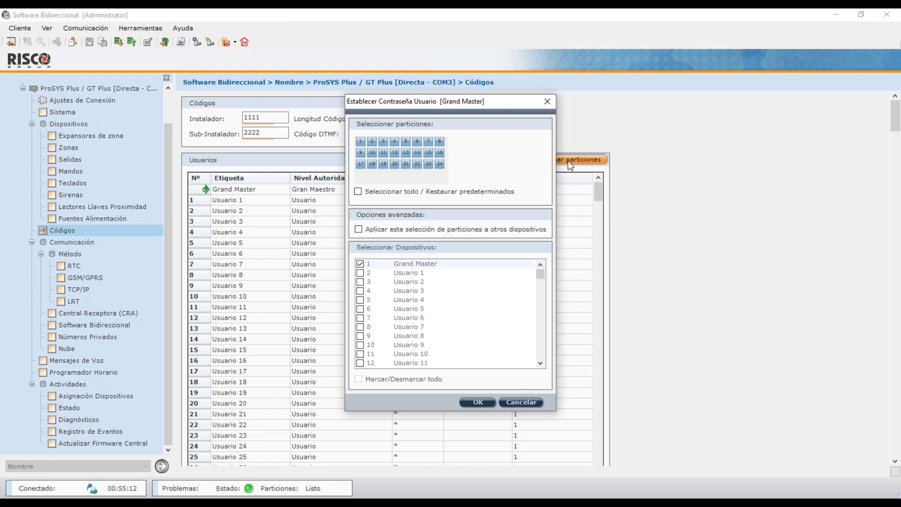
{"action": "left_click", "coordinate": [547, 102]}
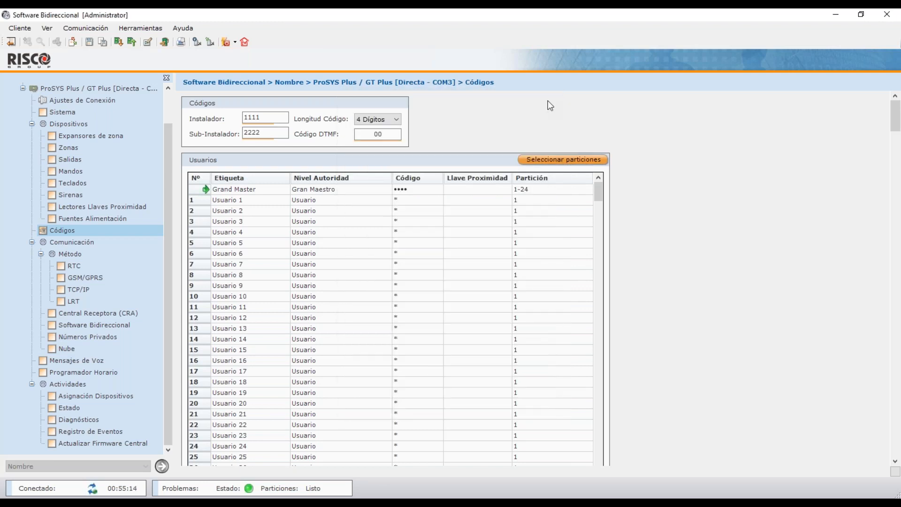
{"action": "double_click", "coordinate": [251, 118]}
{"action": "double_click", "coordinate": [258, 132]}
{"action": "left_click", "coordinate": [258, 118]}
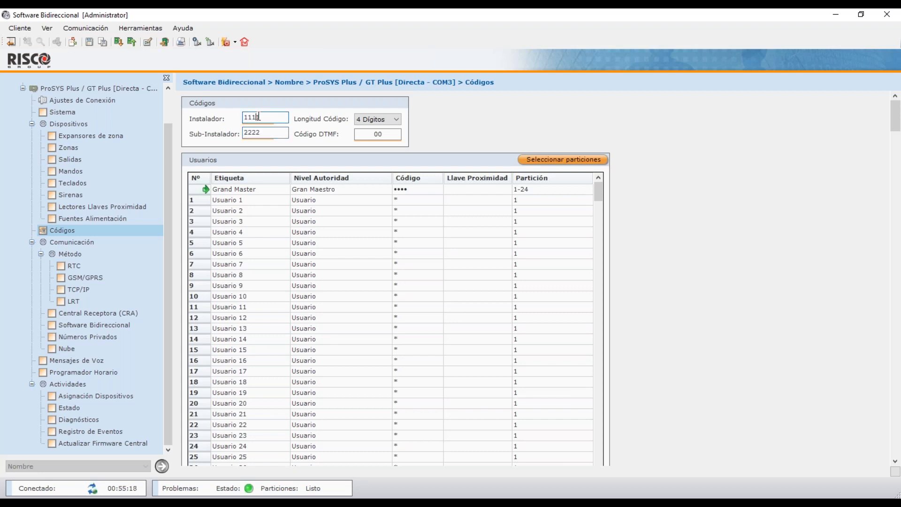
Set Longitud Código to 4 Dígitos so installer codes become 1111 and 2222, then open GSM/GPRS.
{"action": "left_click", "coordinate": [395, 121]}
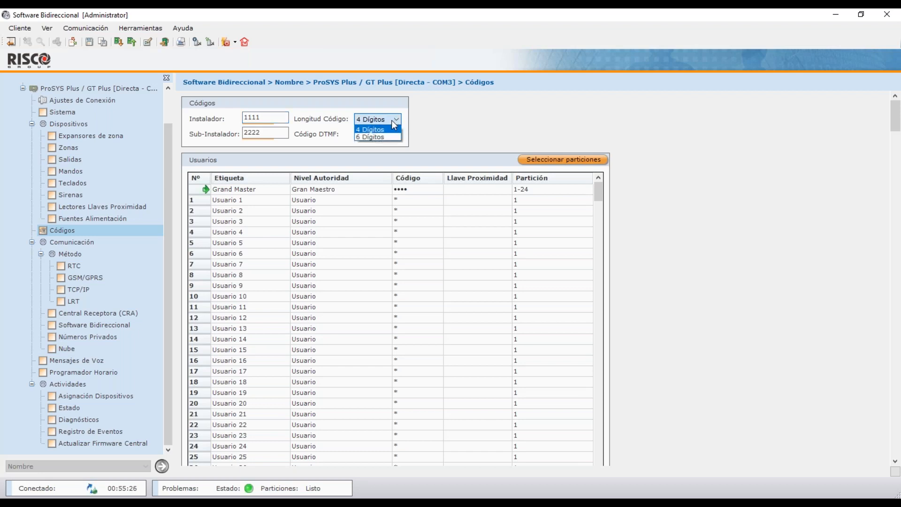
{"action": "left_click", "coordinate": [385, 136]}
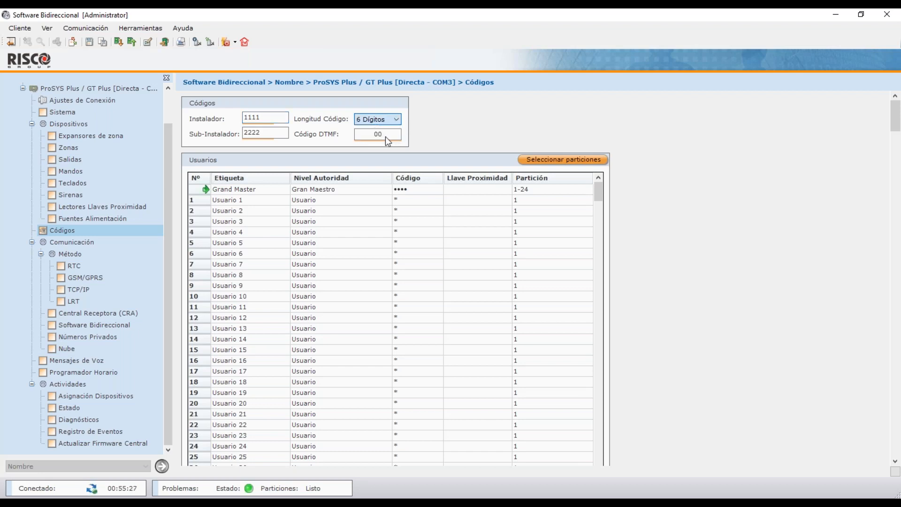
{"action": "left_click", "coordinate": [269, 132]}
{"action": "left_click", "coordinate": [375, 119]}
{"action": "left_click", "coordinate": [371, 133]}
{"action": "left_click", "coordinate": [107, 277]}
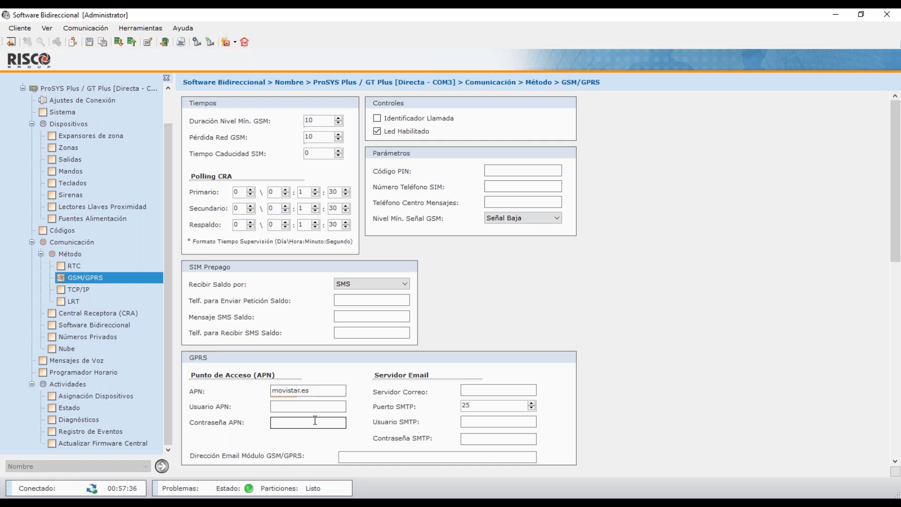
Open the TCP/IP page showing static IP 192.168.025.180, gateway 192.168.025.001 and port 1000.
{"action": "left_click", "coordinate": [105, 291]}
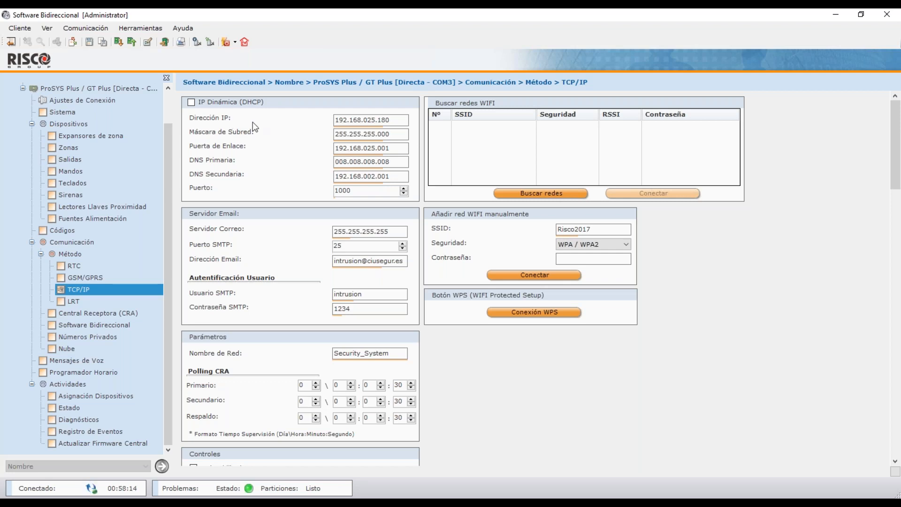
Run a WiFi network scan that lists Risco2014, APRisco2014 and Risco2017.
{"action": "left_click", "coordinate": [560, 196]}
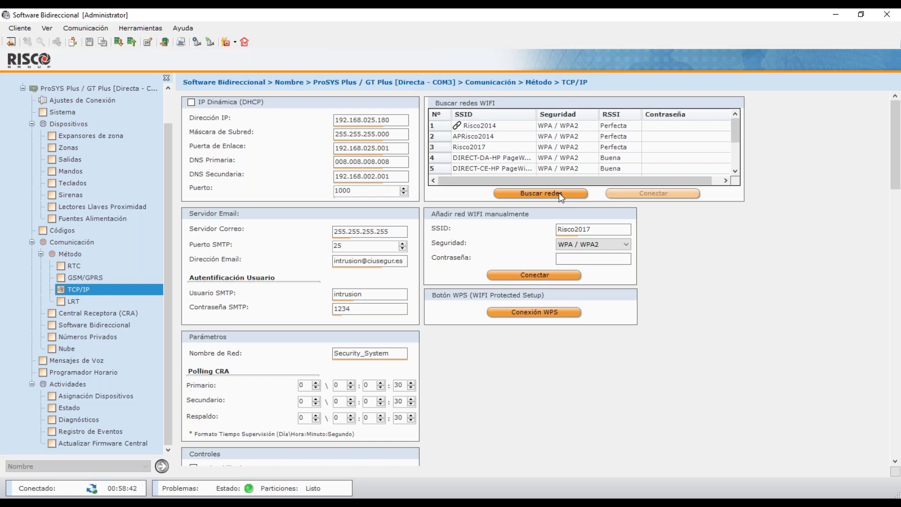
{"action": "left_click_drag", "start_coordinate": [740, 134], "coordinate": [737, 111]}
{"action": "left_click", "coordinate": [78, 348]}
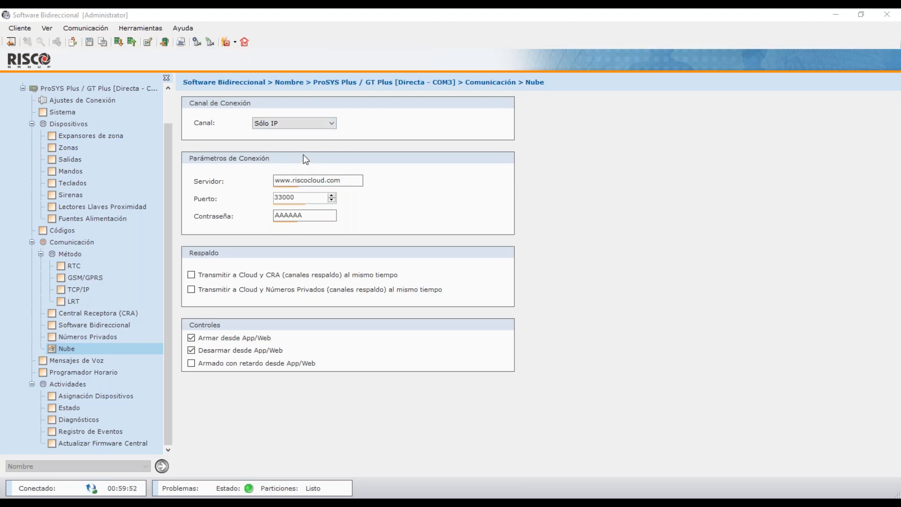
Show the cloud Canal options: IP/GPRS, GPRS/IP, Sólo IP and Sólo GPRS.
{"action": "left_click", "coordinate": [329, 123]}
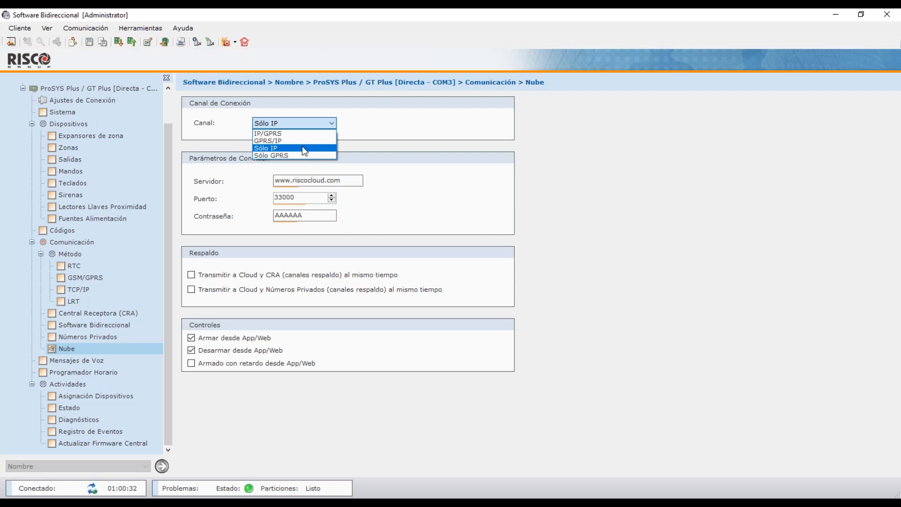
Keep Sólo IP, send to Cloud and CRA simultaneously, and set Central Receptora 1's type to IP.
{"action": "left_click", "coordinate": [396, 149]}
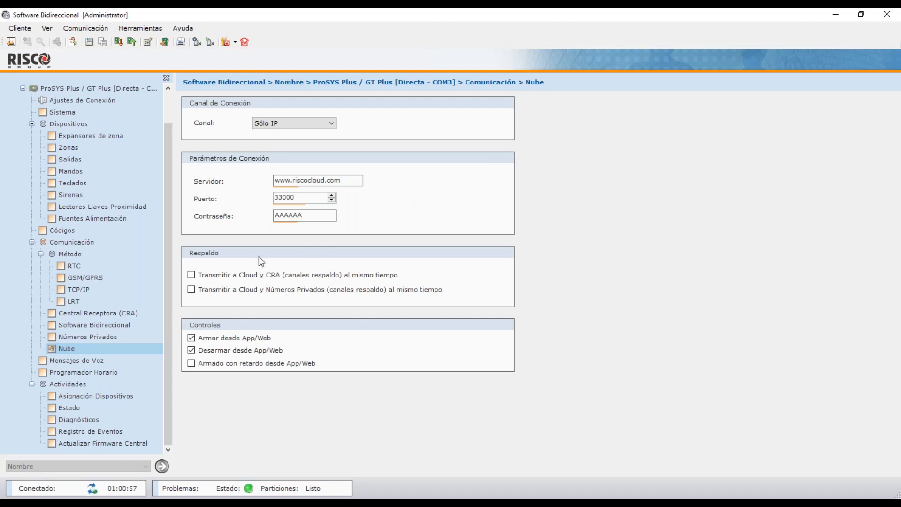
{"action": "left_click", "coordinate": [229, 276]}
{"action": "left_click", "coordinate": [122, 313]}
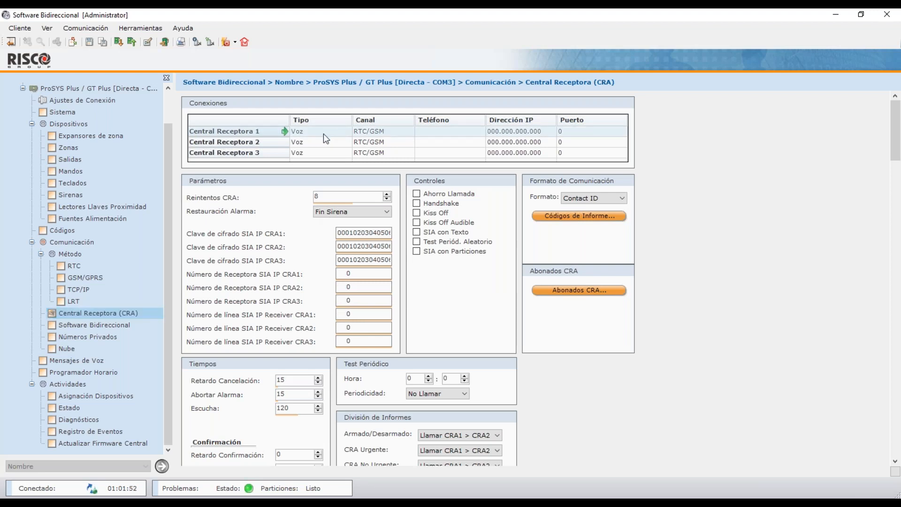
{"action": "left_click", "coordinate": [309, 134]}
{"action": "left_click", "coordinate": [309, 133]}
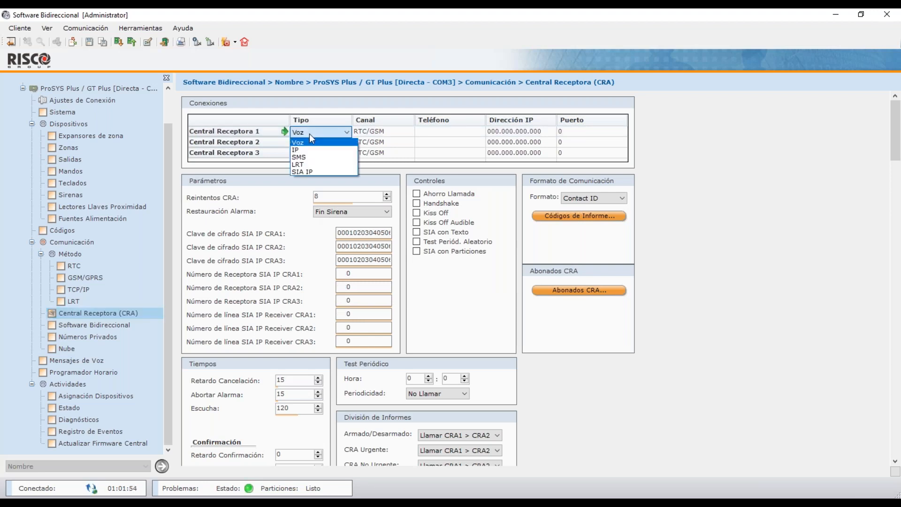
{"action": "left_click", "coordinate": [311, 151]}
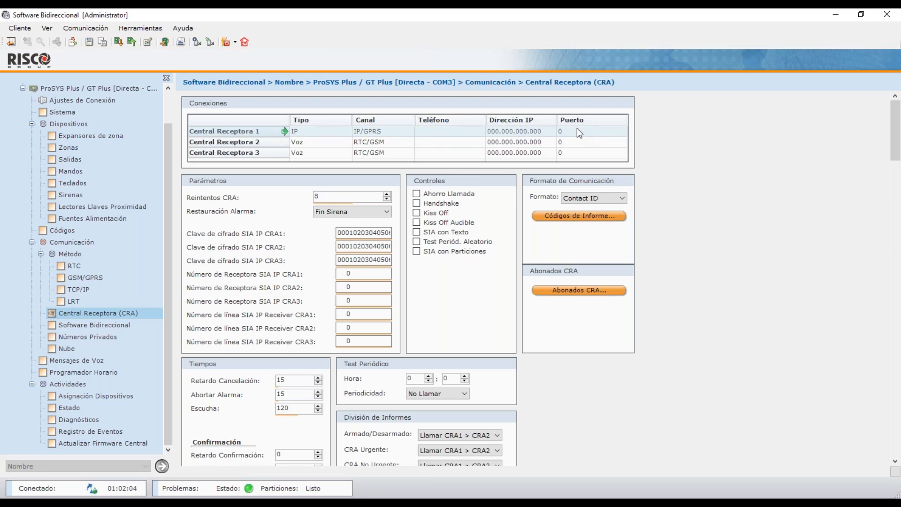
{"action": "left_click", "coordinate": [337, 143]}
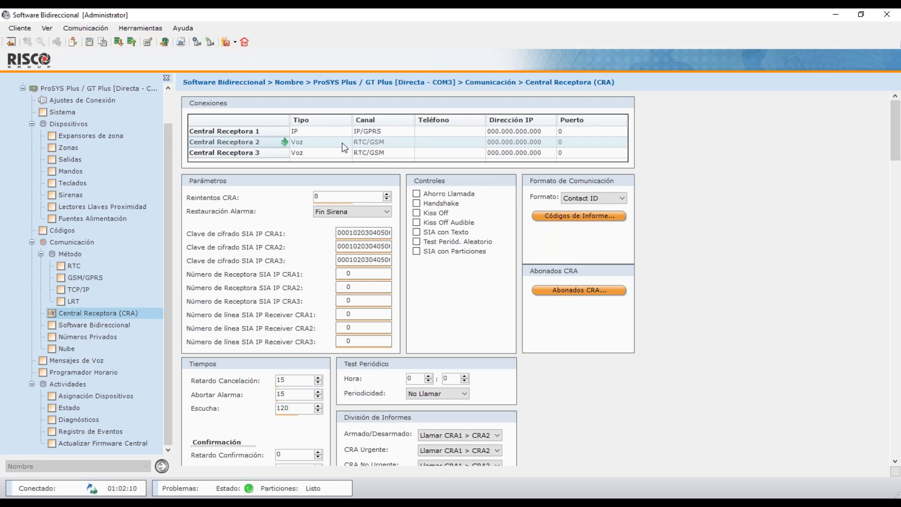
Set the Armado/Desarmado routing under División de Informes to No Llamar.
{"action": "left_click_drag", "start_coordinate": [897, 145], "coordinate": [898, 338]}
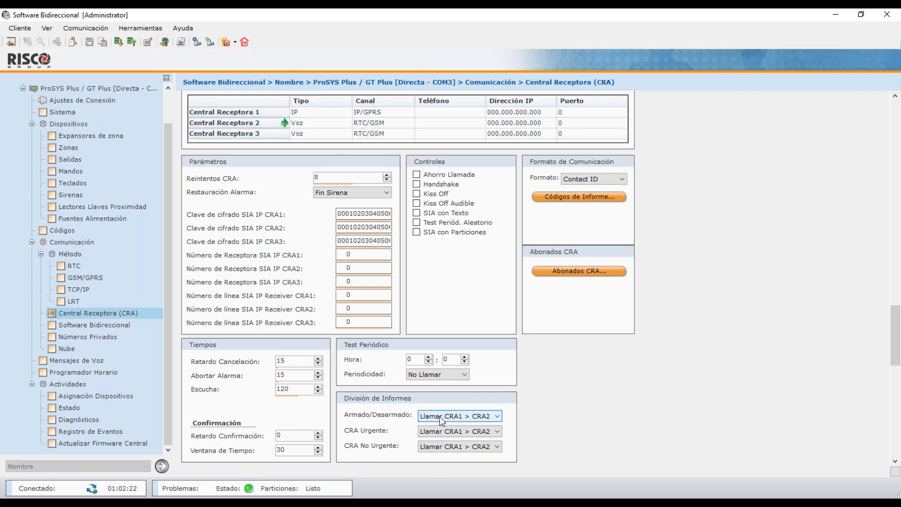
{"action": "left_click", "coordinate": [475, 419]}
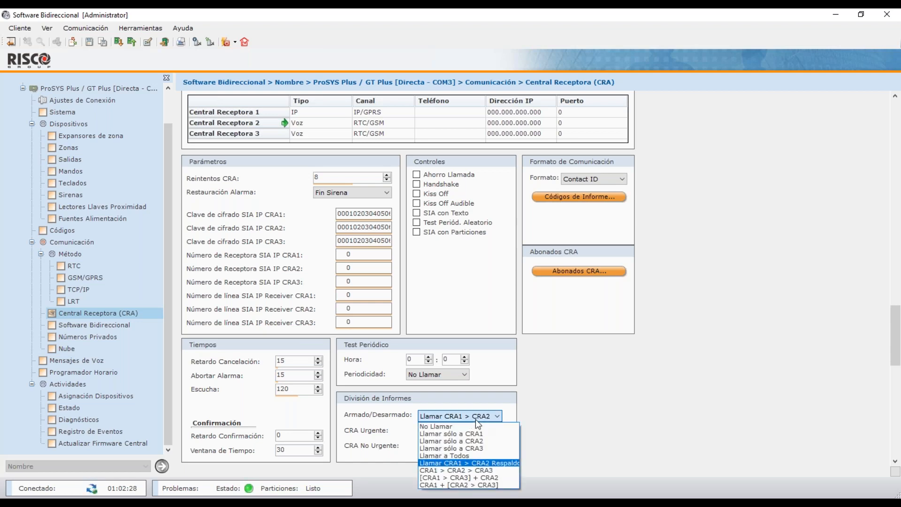
{"action": "left_click", "coordinate": [444, 462]}
{"action": "left_click", "coordinate": [462, 417]}
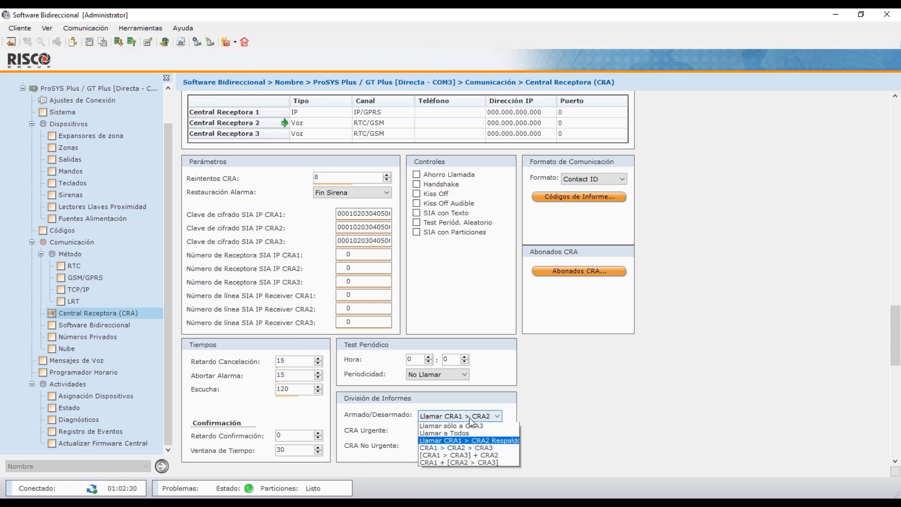
{"action": "left_click", "coordinate": [468, 427]}
{"action": "left_click", "coordinate": [469, 416]}
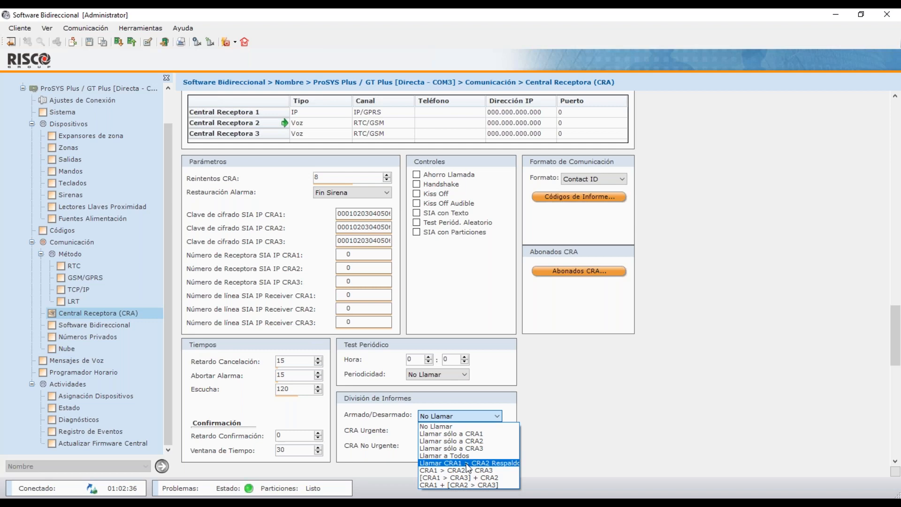
{"action": "left_click", "coordinate": [547, 409]}
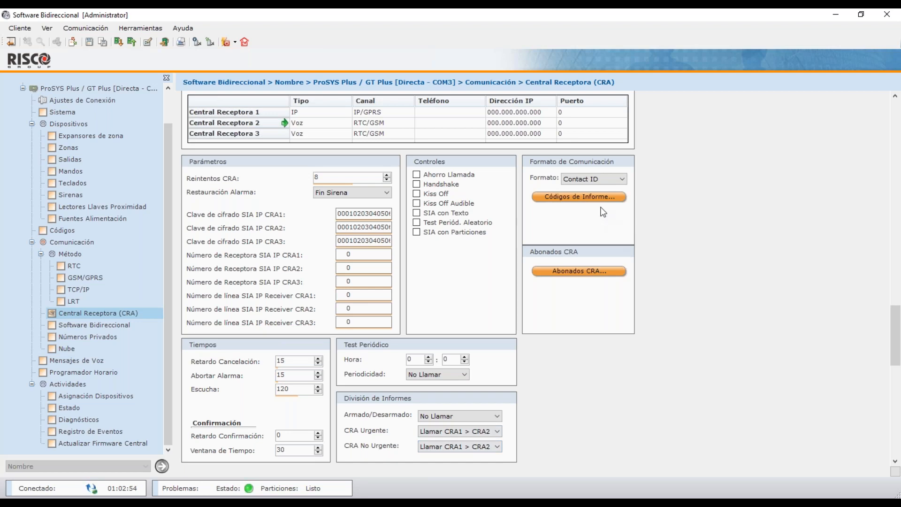
Enter 999 as the Contact ID code for the Polling CRA event in the Varios report codes.
{"action": "left_click", "coordinate": [600, 198]}
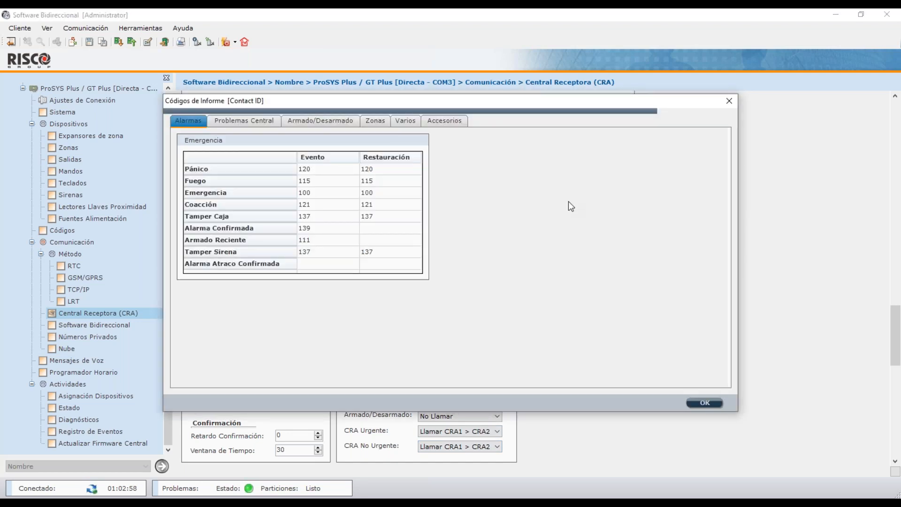
{"action": "left_click_drag", "start_coordinate": [606, 102], "coordinate": [563, 226]}
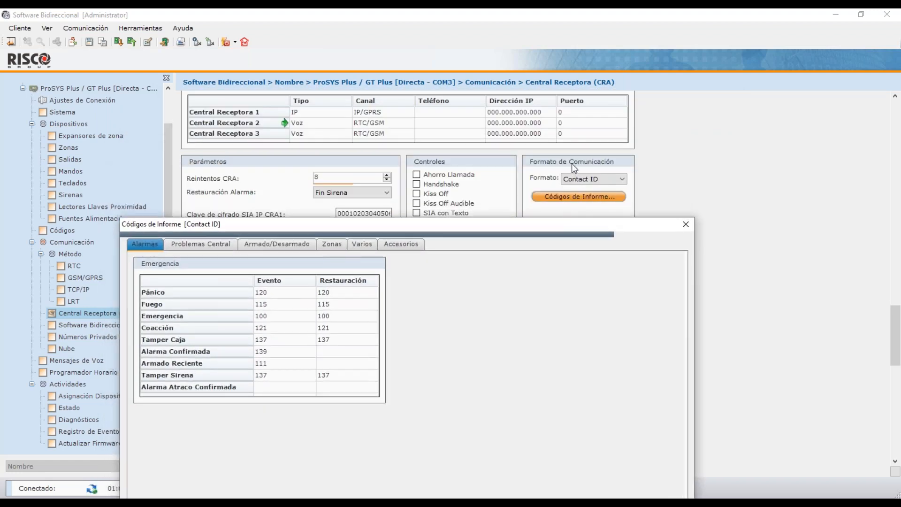
{"action": "left_click_drag", "start_coordinate": [538, 224], "coordinate": [546, 119]}
{"action": "left_click", "coordinate": [366, 139]}
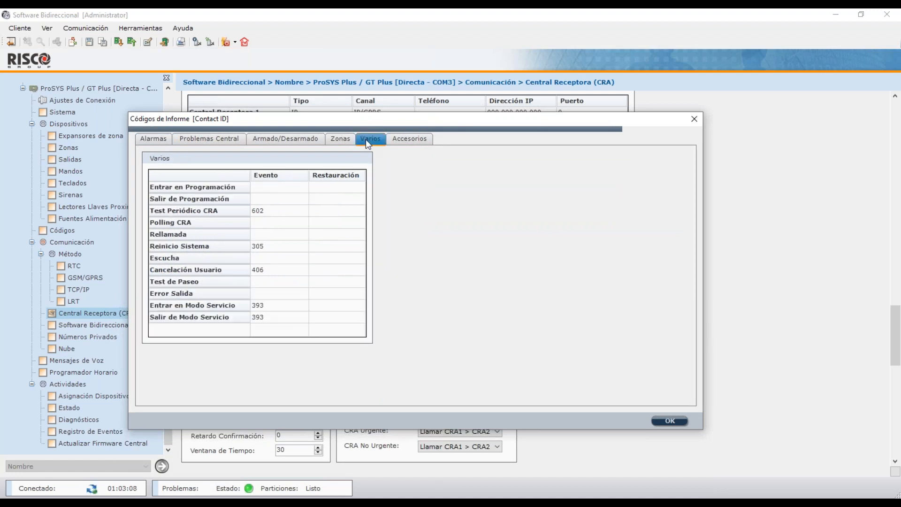
{"action": "left_click", "coordinate": [265, 227]}
{"action": "type", "text": "999"}
Confirm the report code changes and save the ProSYS Plus panel configuration.
{"action": "left_click", "coordinate": [670, 420]}
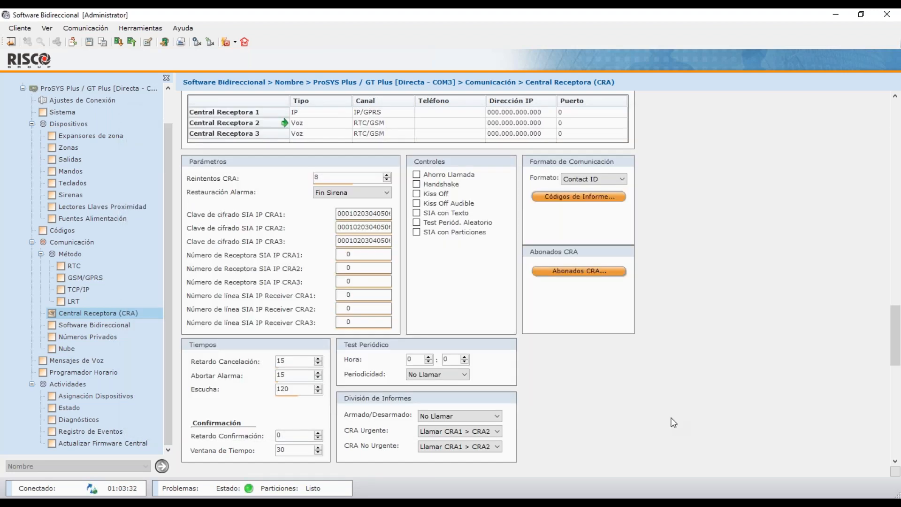
{"action": "left_click", "coordinate": [89, 43]}
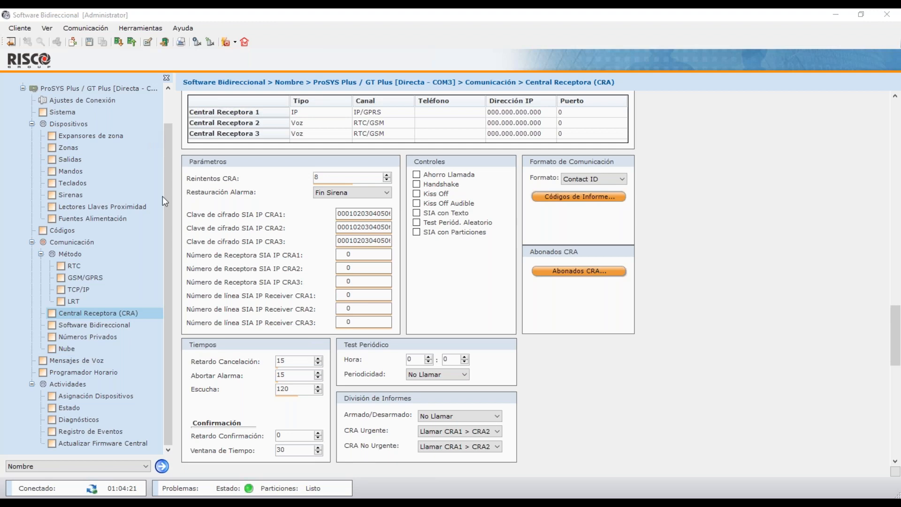
Review the GSM/GPRS settings, then return to TCP/IP with CRA polling at 0\0:0:30.
{"action": "left_click", "coordinate": [94, 277]}
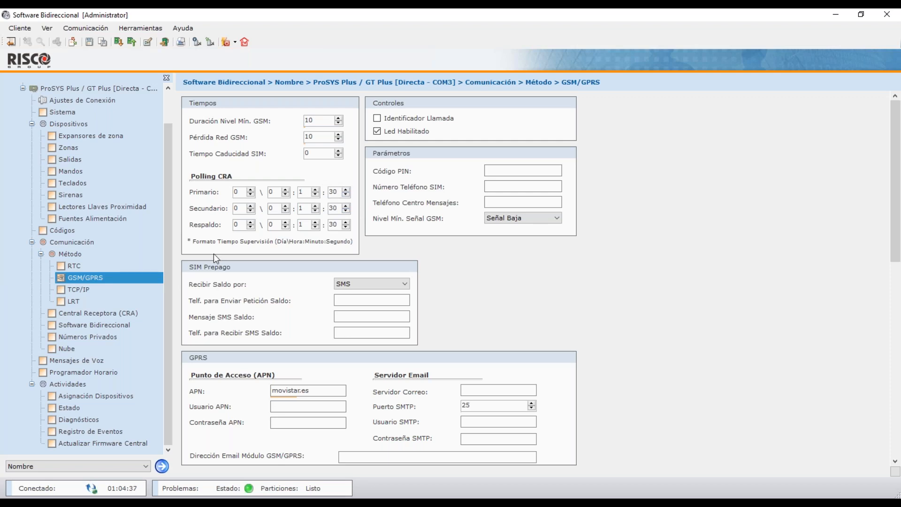
{"action": "left_click", "coordinate": [104, 290]}
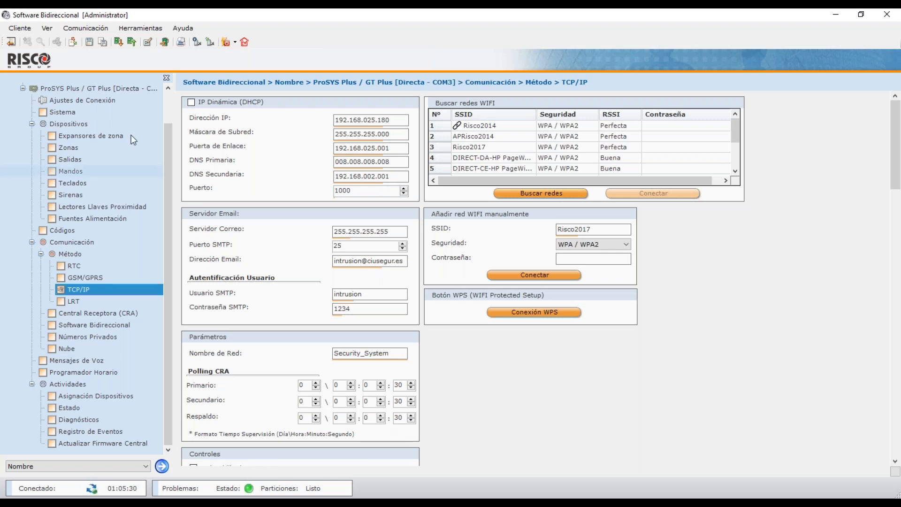
Choose Cliente > Copia Seguridad > Exportar to bring up the Exportar Clientes dialog.
{"action": "left_click", "coordinate": [22, 28]}
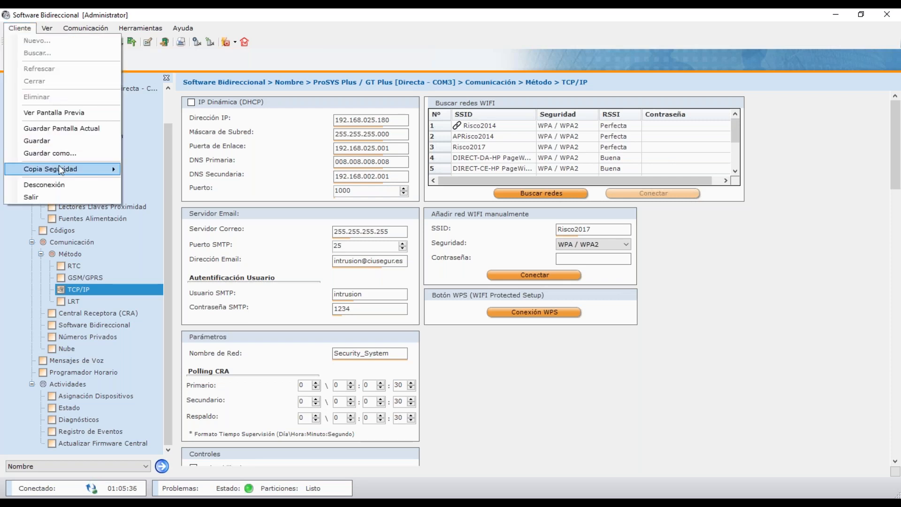
{"action": "mouse_move", "coordinate": [60, 170]}
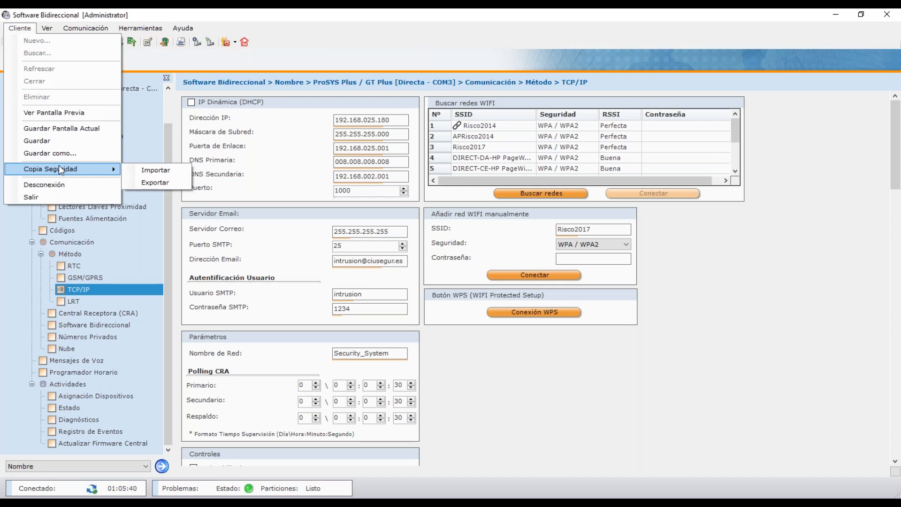
{"action": "left_click", "coordinate": [148, 182]}
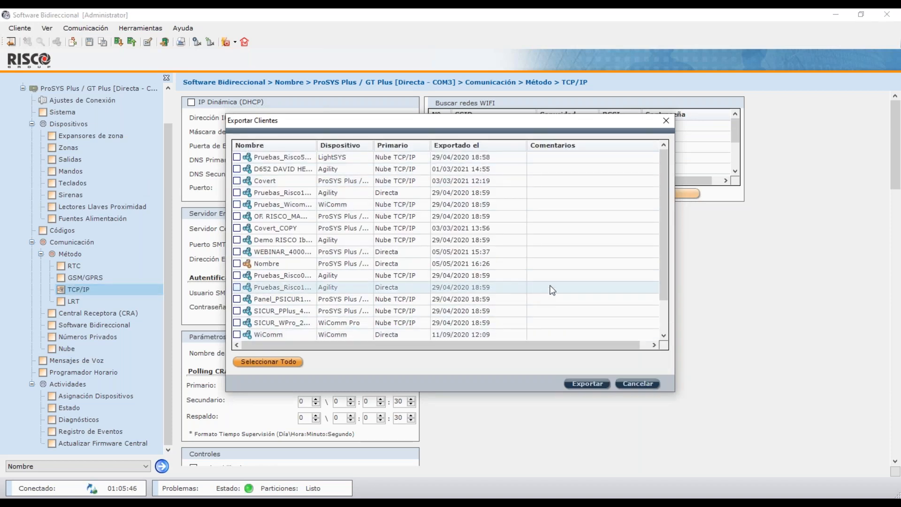
Select all listed clients with Seleccionar Todo and export their backups.
{"action": "left_click_drag", "start_coordinate": [660, 219], "coordinate": [543, 267]}
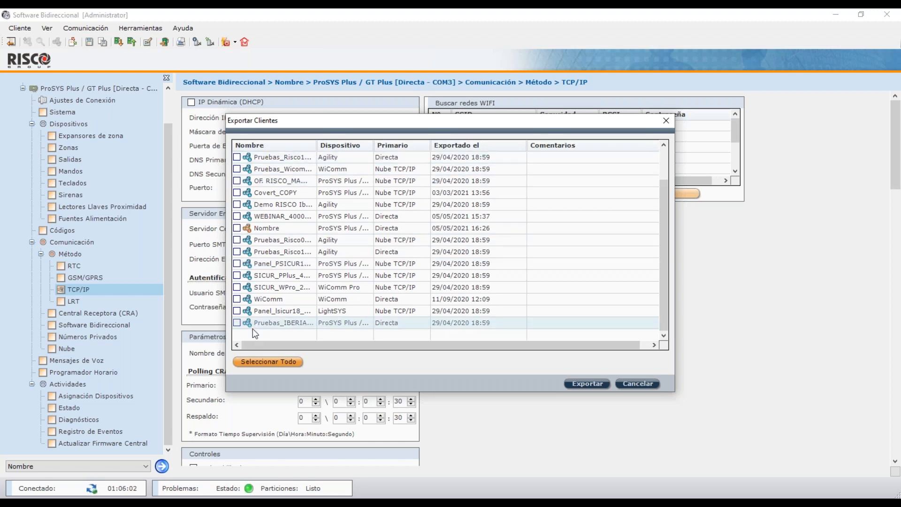
{"action": "left_click", "coordinate": [267, 362]}
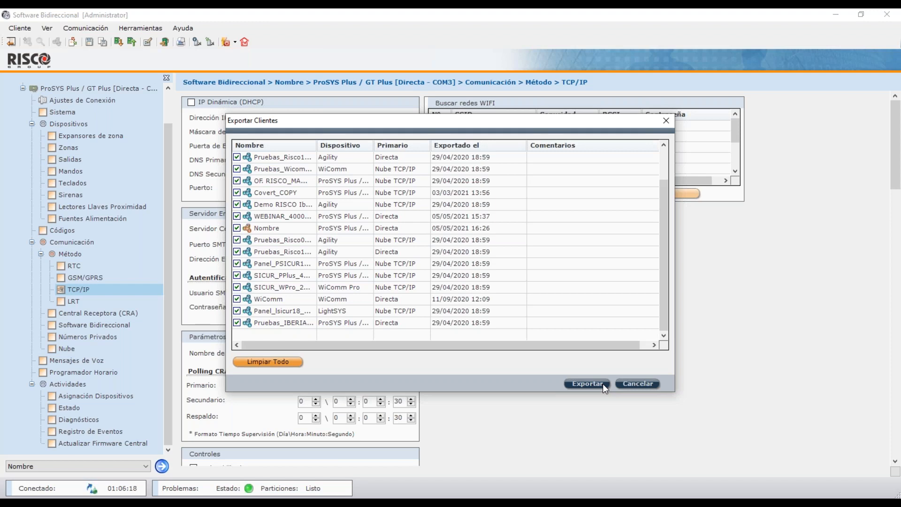
{"action": "left_click", "coordinate": [640, 381]}
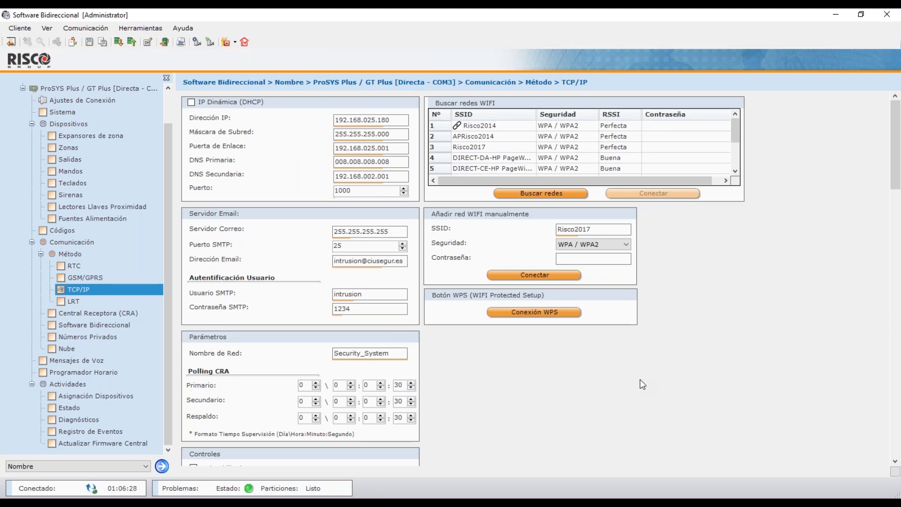
Disconnect from the panel and close the program, reaching the 'Desea guardar los cambios?' prompt.
{"action": "left_click", "coordinate": [24, 30]}
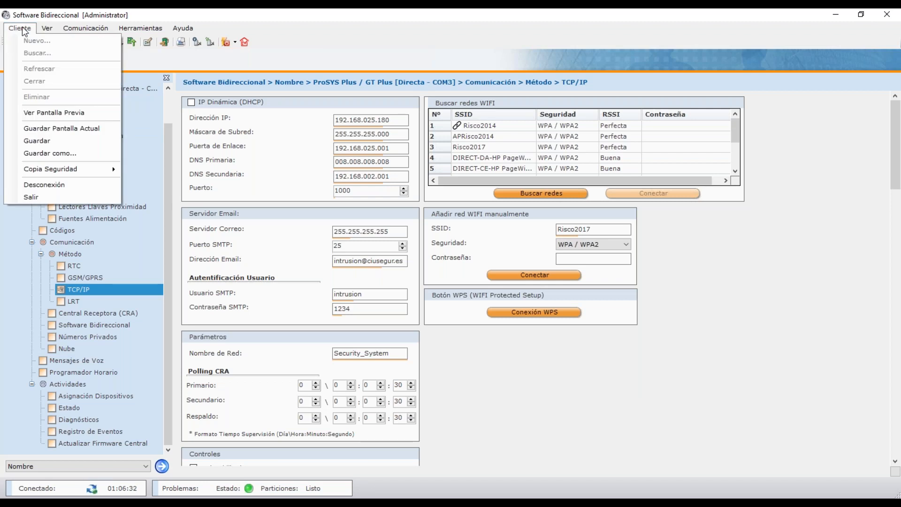
{"action": "mouse_move", "coordinate": [47, 31]}
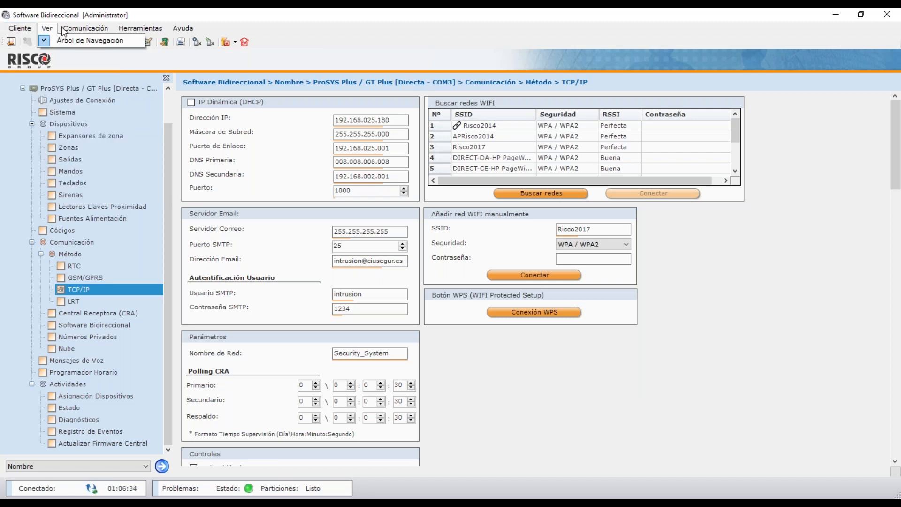
{"action": "mouse_move", "coordinate": [92, 30]}
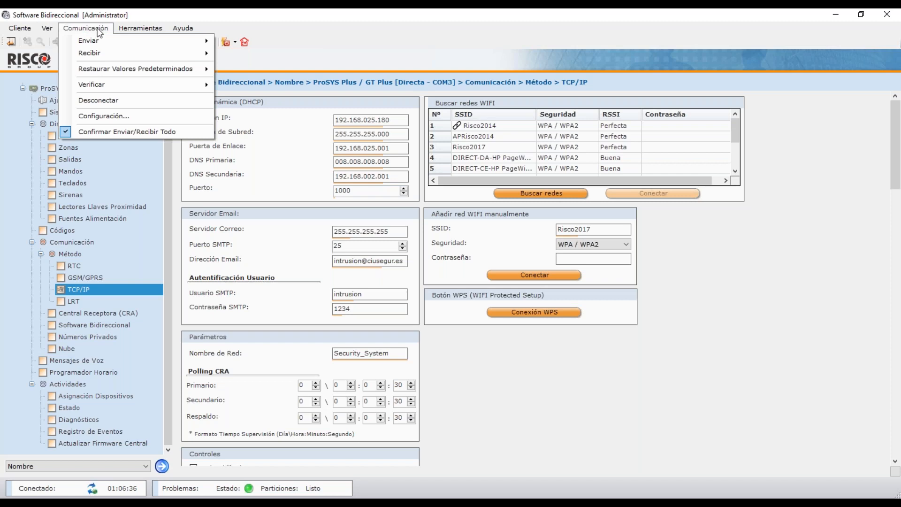
{"action": "left_click", "coordinate": [204, 11]}
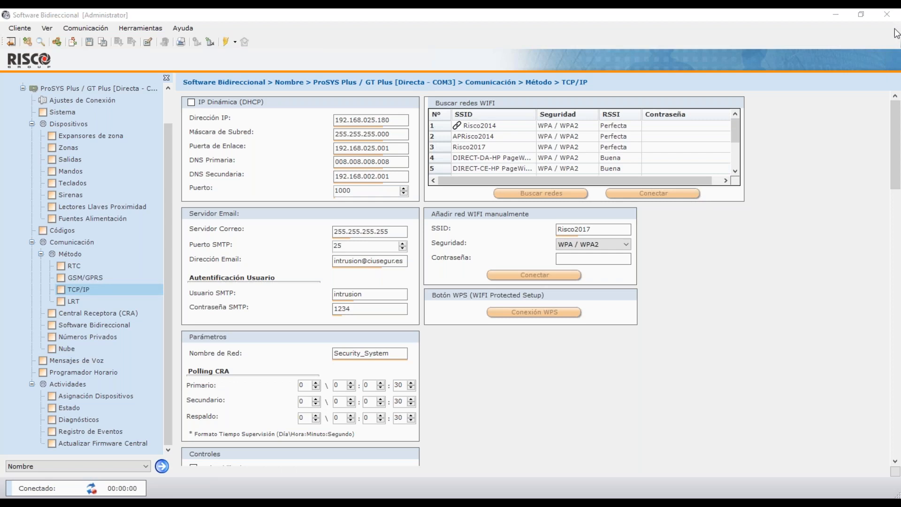
{"action": "left_click", "coordinate": [886, 14]}
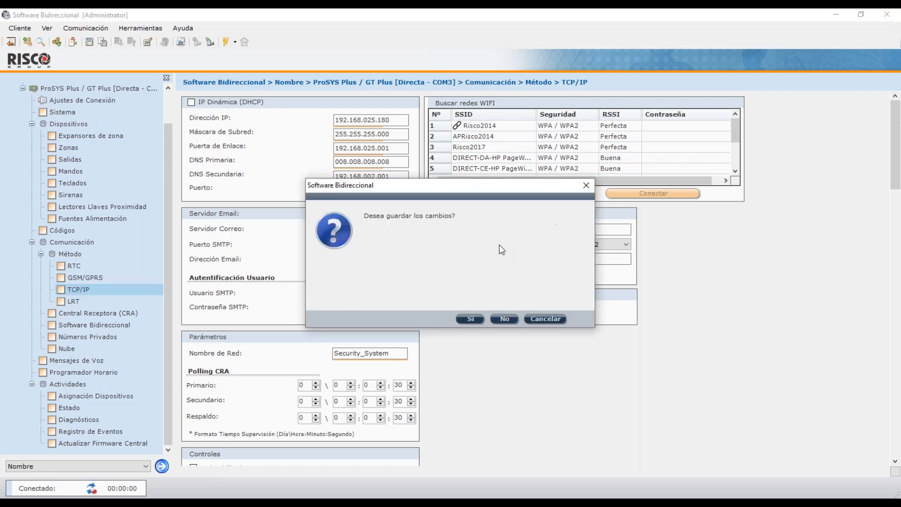
{"action": "left_click", "coordinate": [299, 297]}
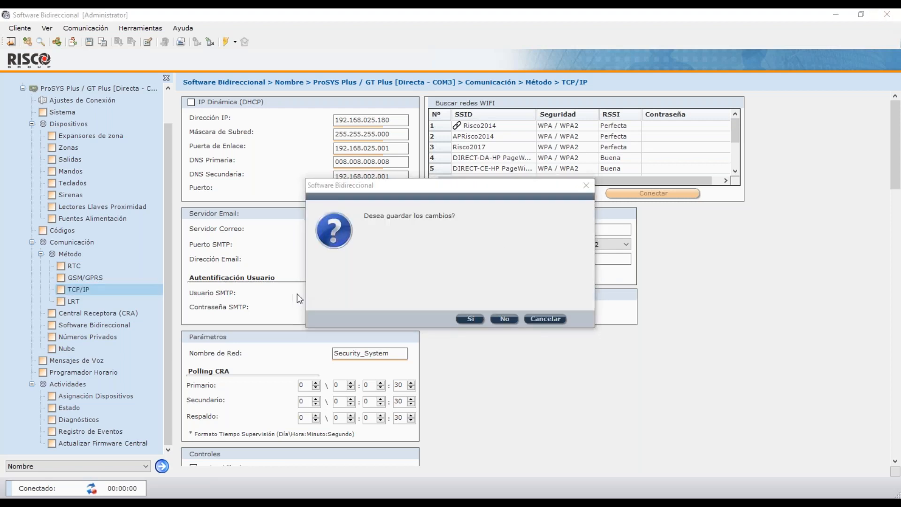